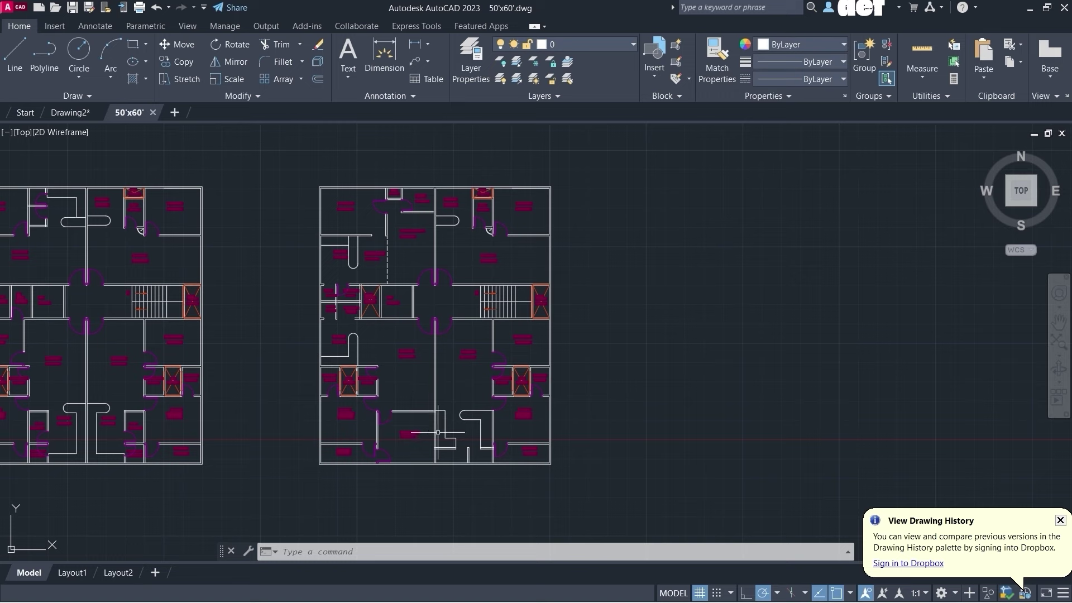
- Examine the three 50'x60' floor plans, both close up in individual rooms and side by side as a whole
click(443, 393)
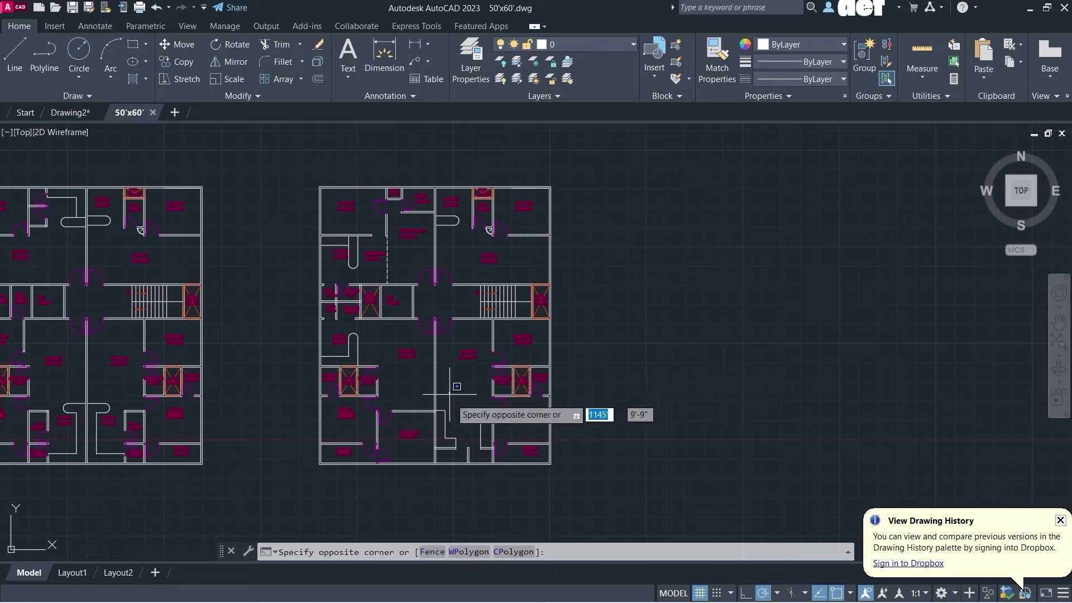
key(Escape)
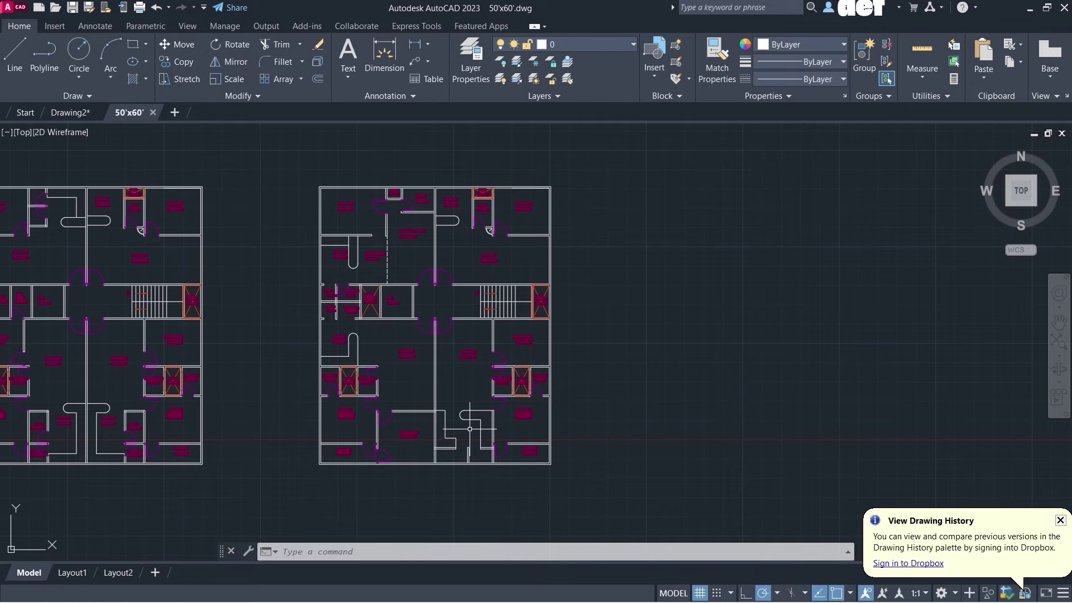
scroll(470, 429, up, 10)
scroll(470, 429, down, 6)
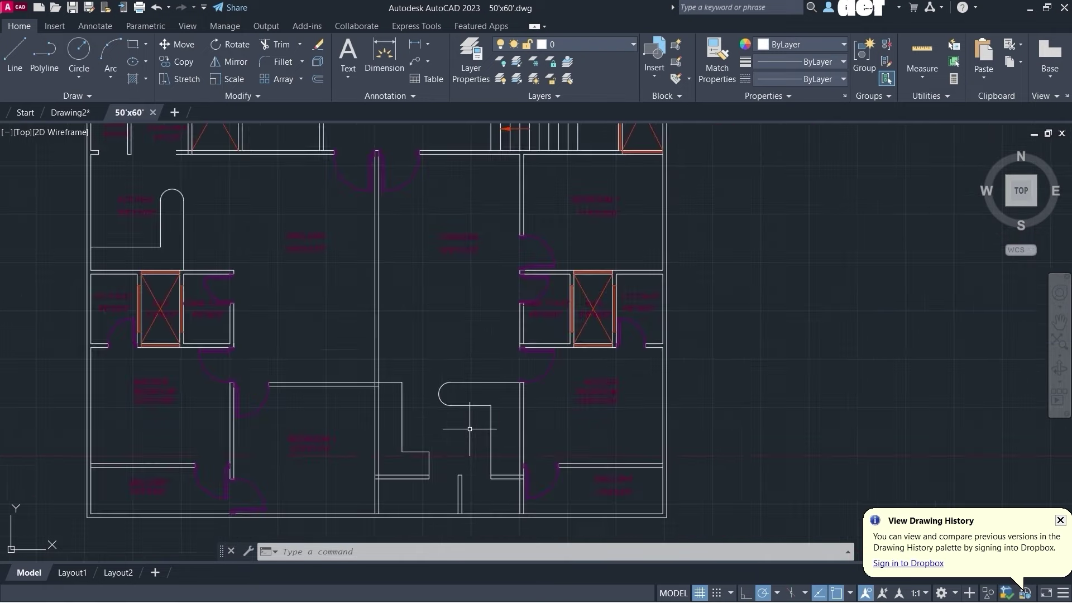
scroll(470, 429, down, 8)
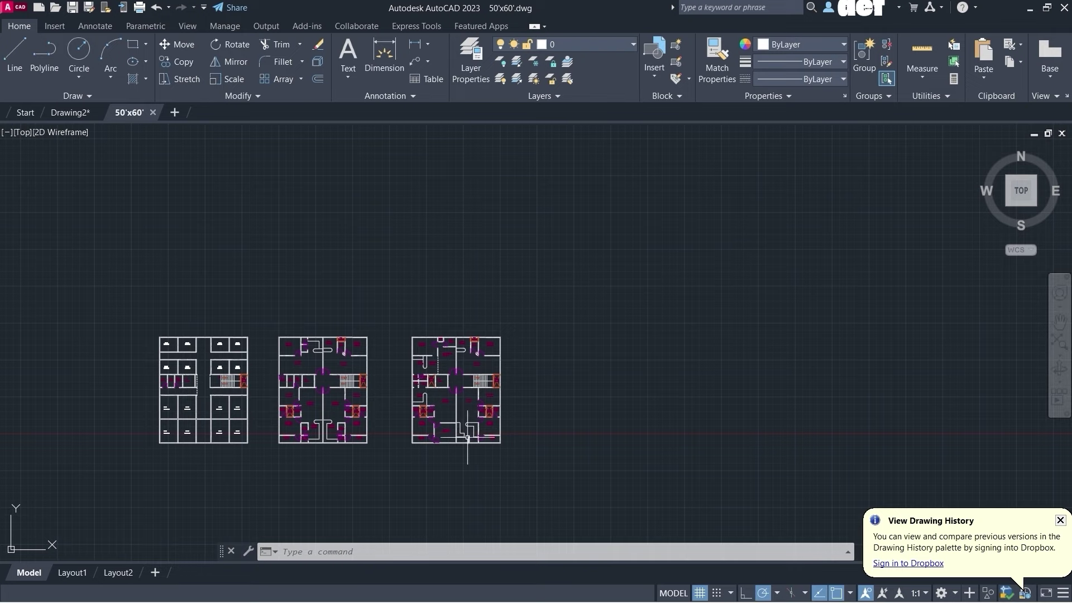
scroll(468, 435, up, 2)
scroll(466, 431, up, 7)
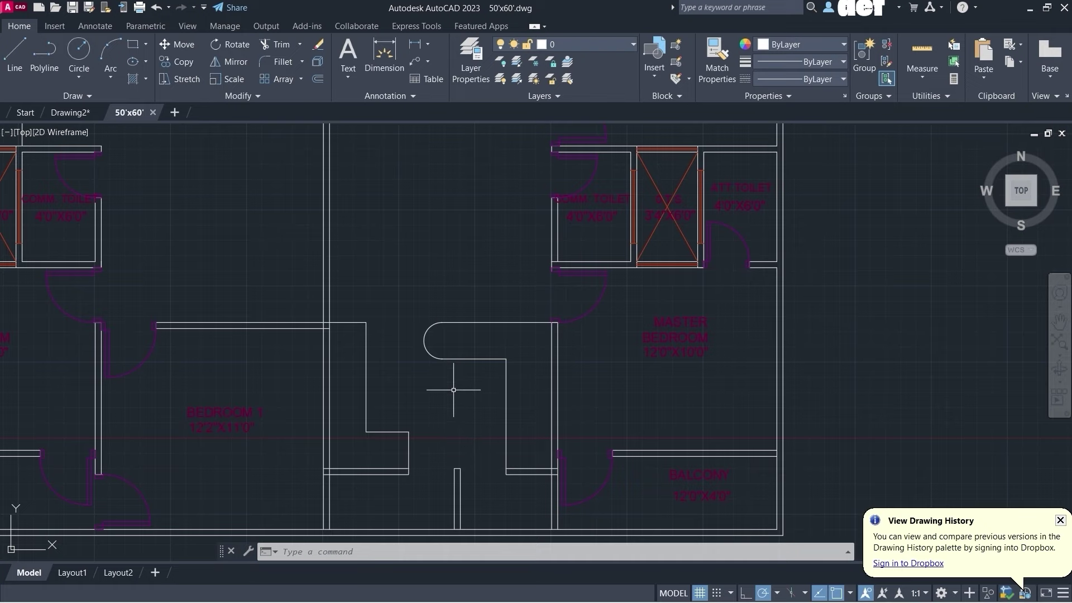
scroll(454, 390, down, 12)
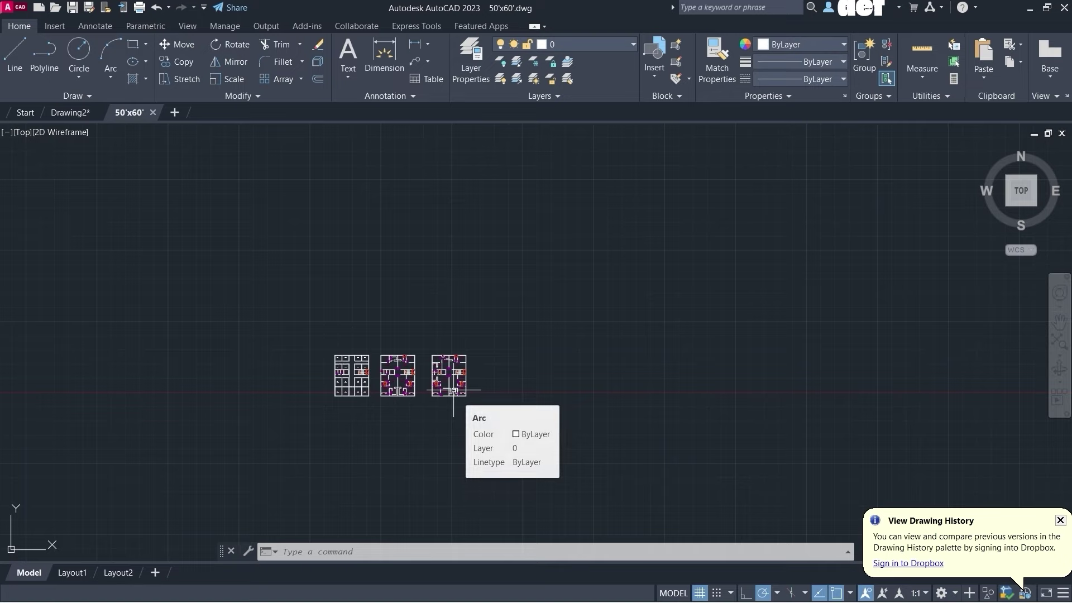
scroll(454, 391, up, 8)
scroll(454, 391, down, 6)
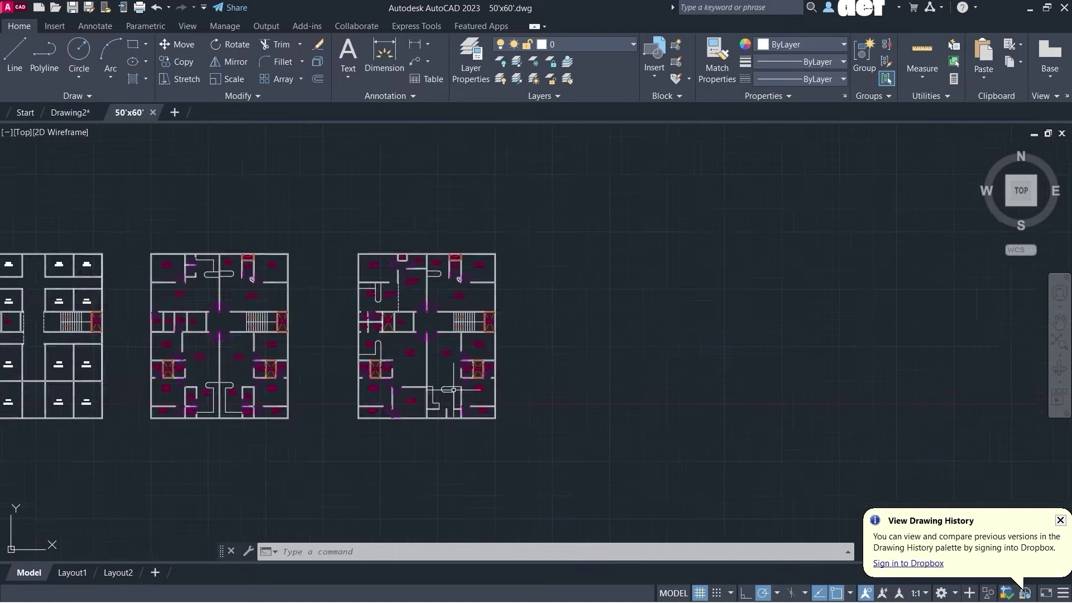
scroll(453, 390, down, 6)
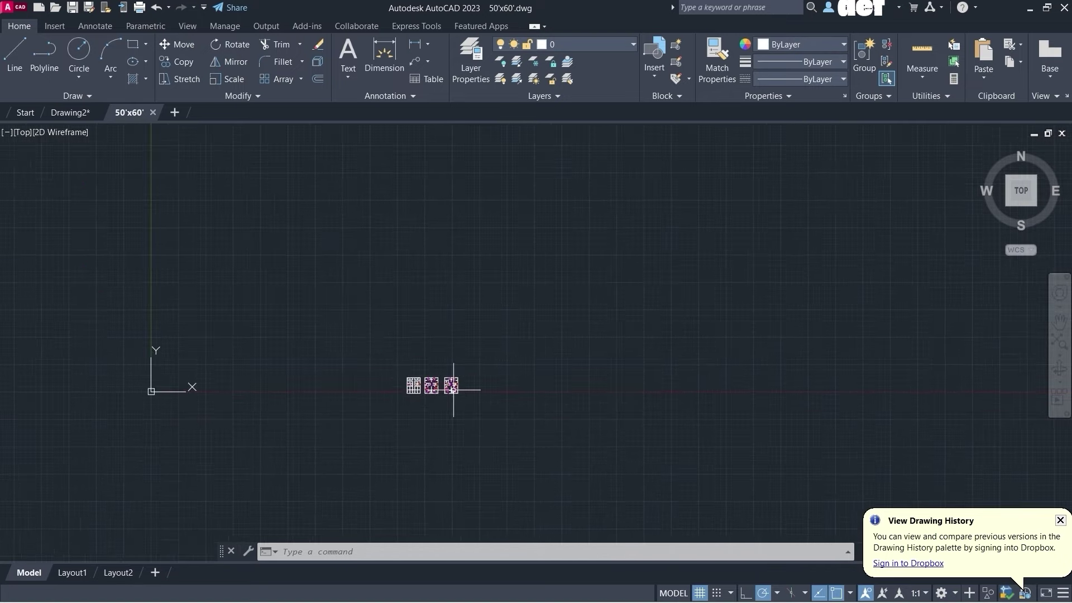
scroll(425, 405, up, 8)
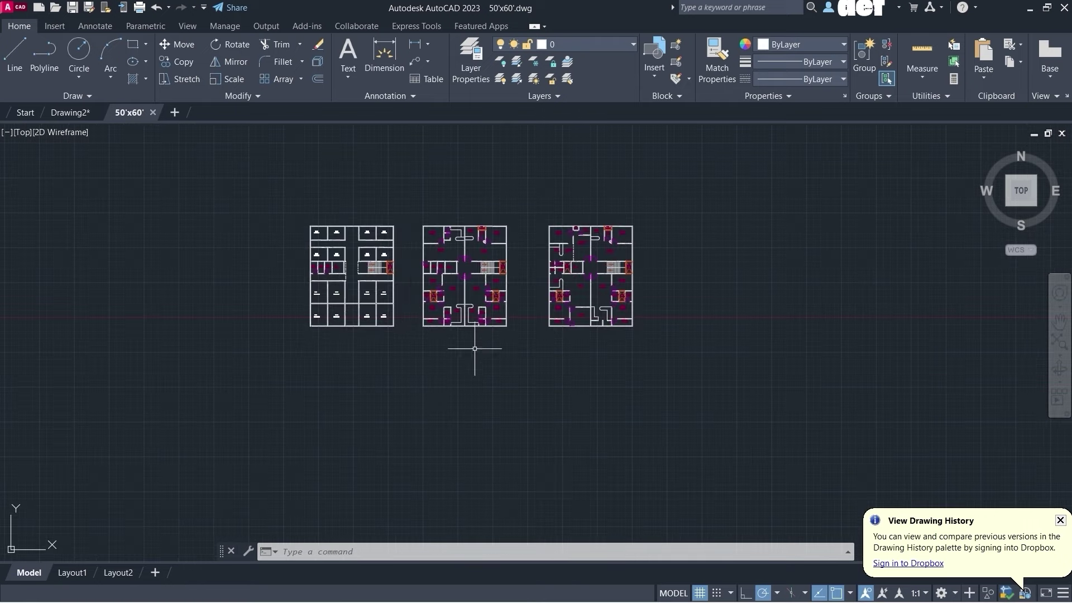
scroll(374, 282, up, 10)
scroll(522, 266, down, 10)
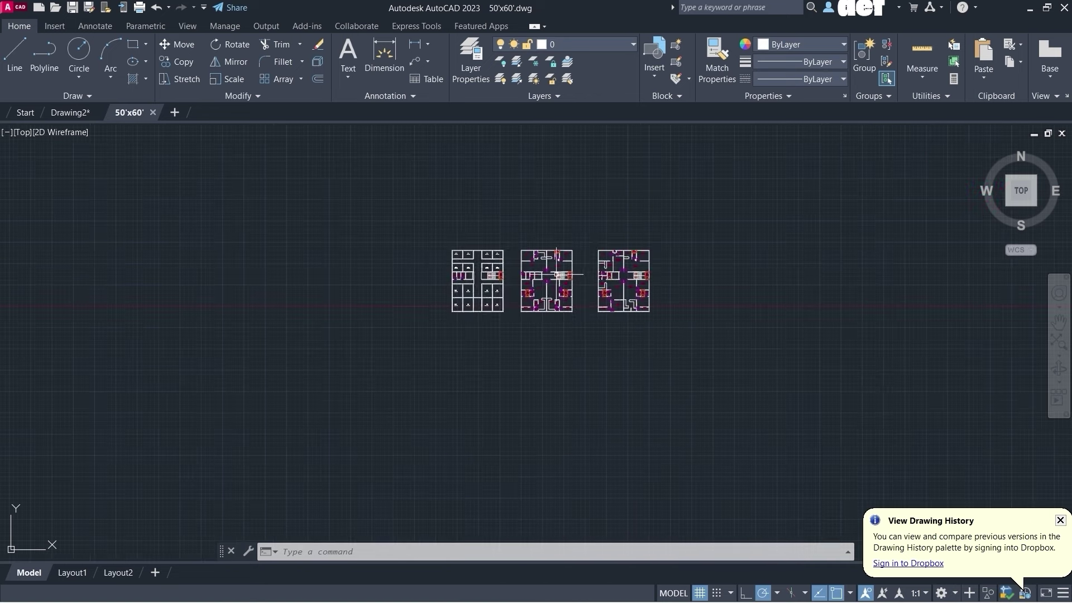
scroll(545, 274, up, 6)
scroll(543, 274, down, 6)
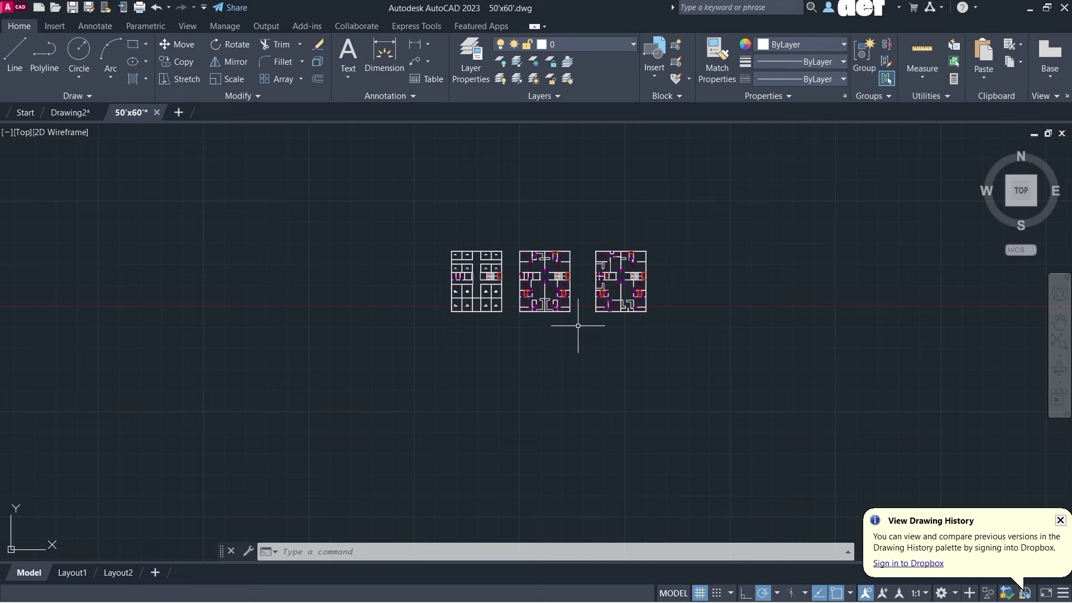
- Magnify and shrink the view of the three floor plans with the realtime Zoom command
right_click(704, 258)
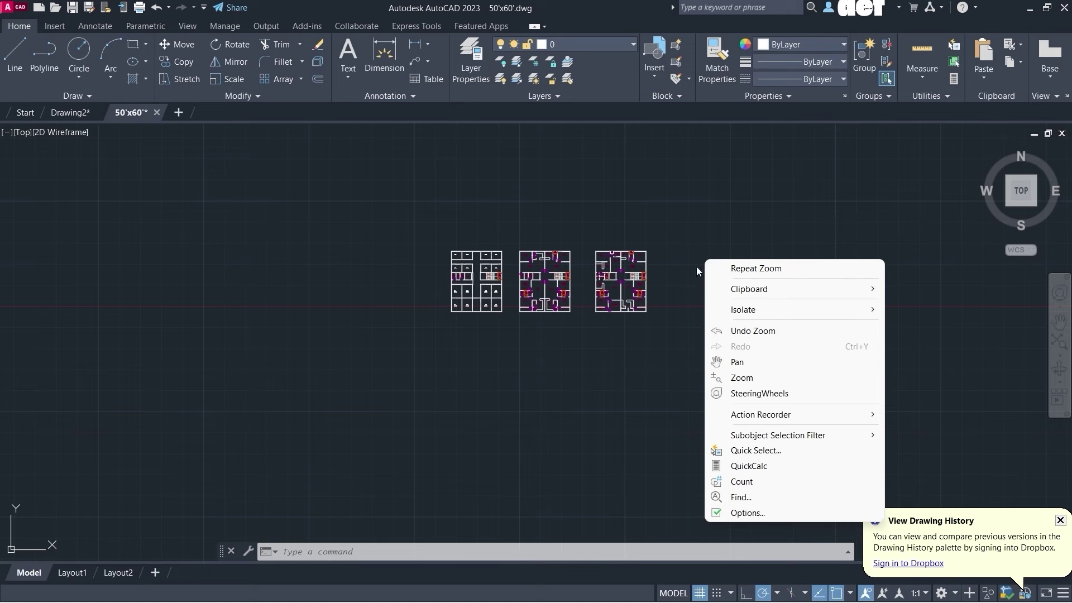
click(744, 379)
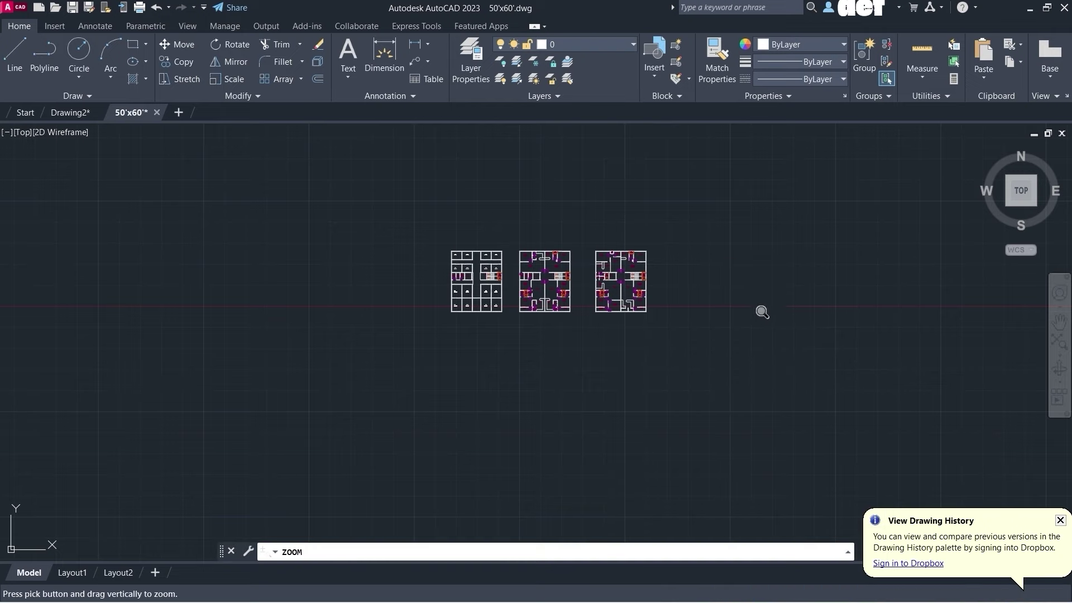
drag(754, 338, 725, 290)
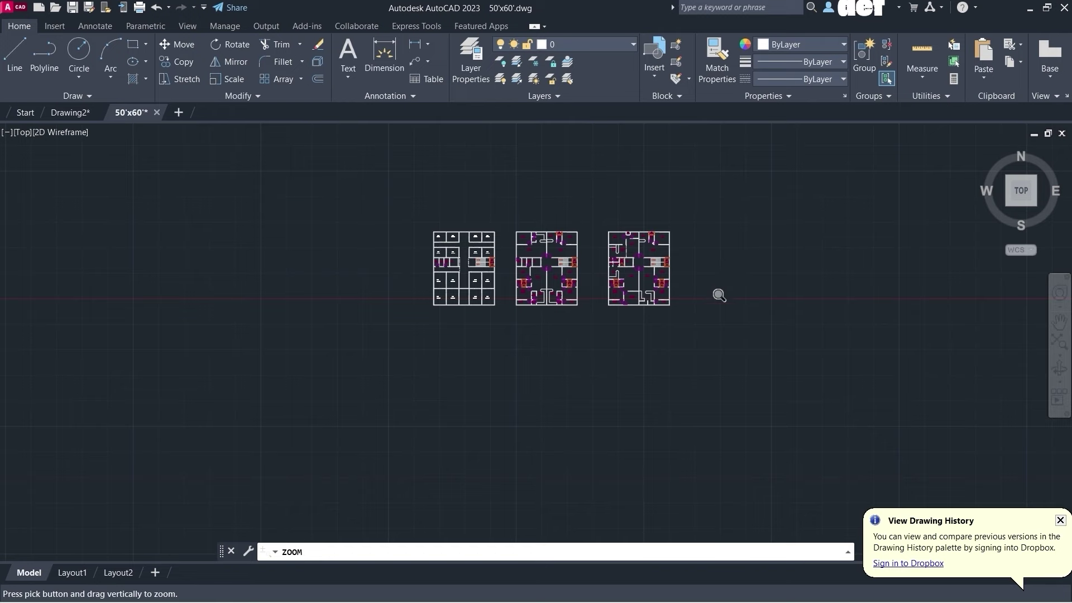
drag(719, 295, 730, 319)
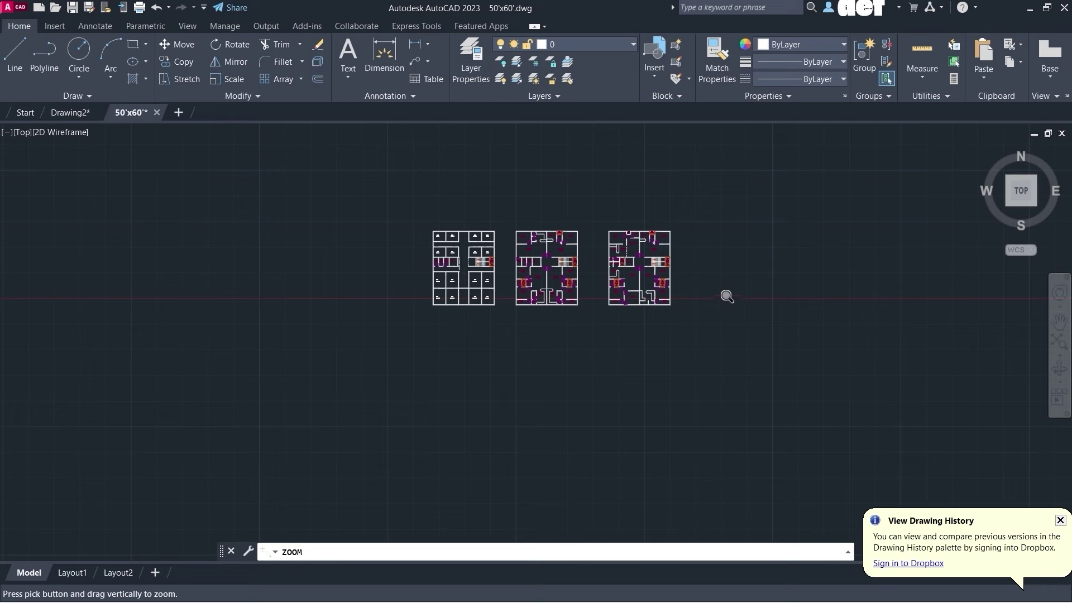
key(Escape)
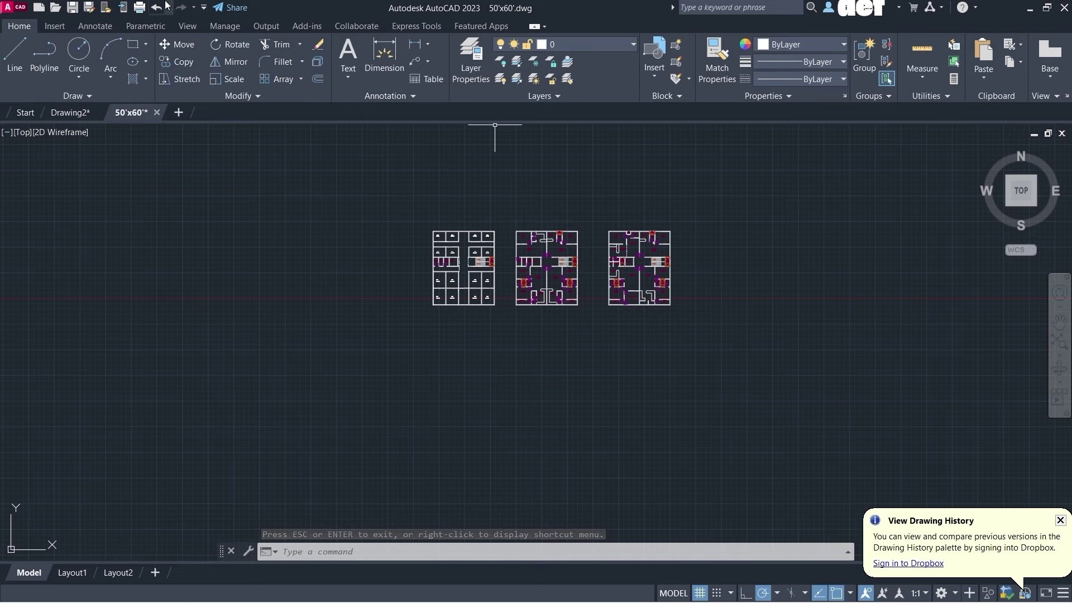
- Switch the navigation bar's display off and back on in the model viewport
click(182, 26)
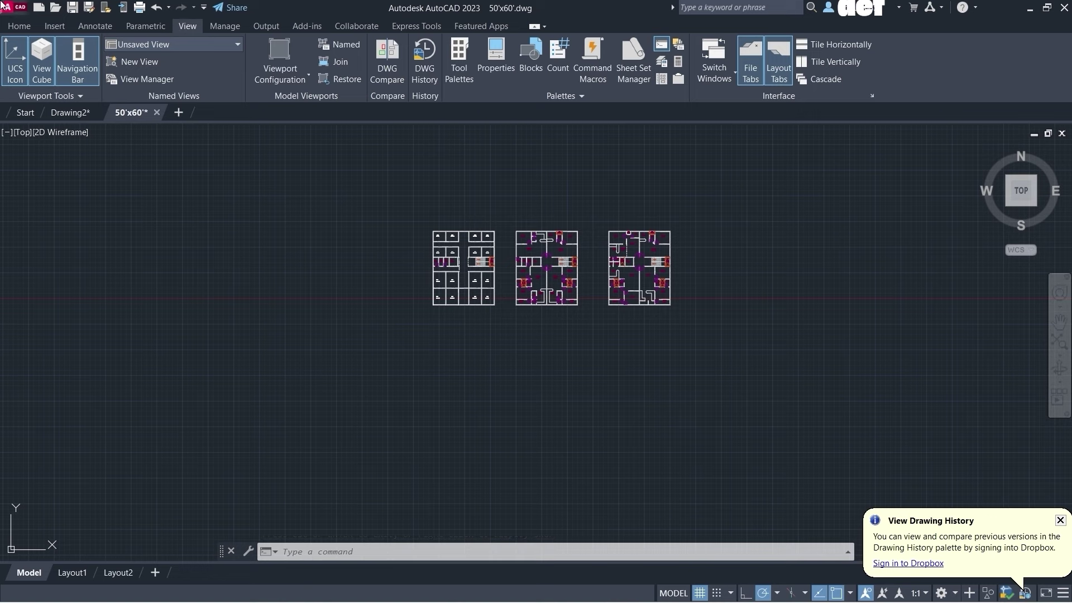
click(68, 67)
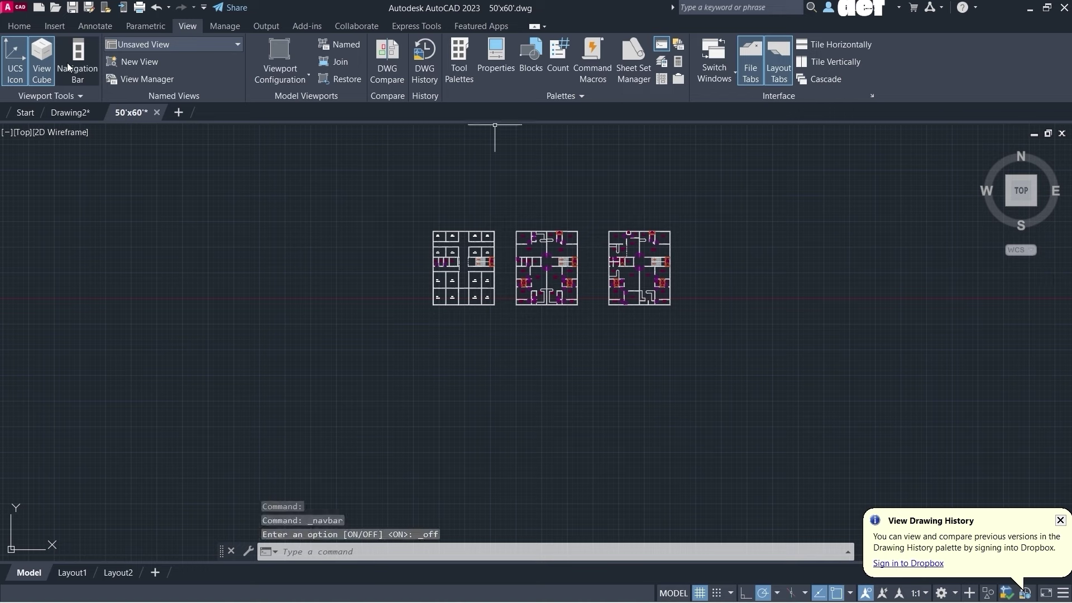
click(19, 27)
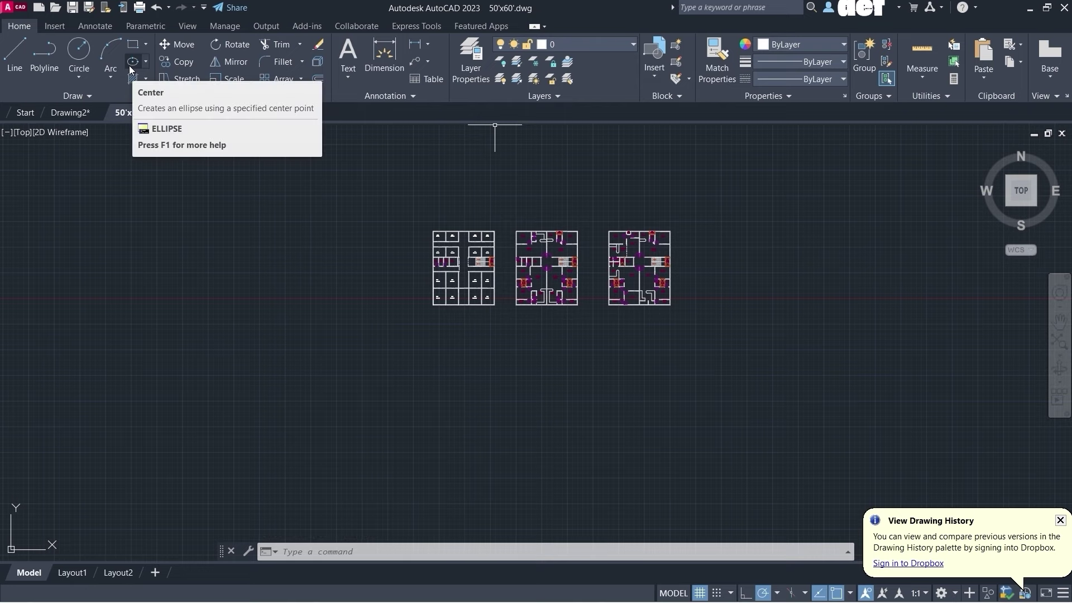
key(ctrl+z)
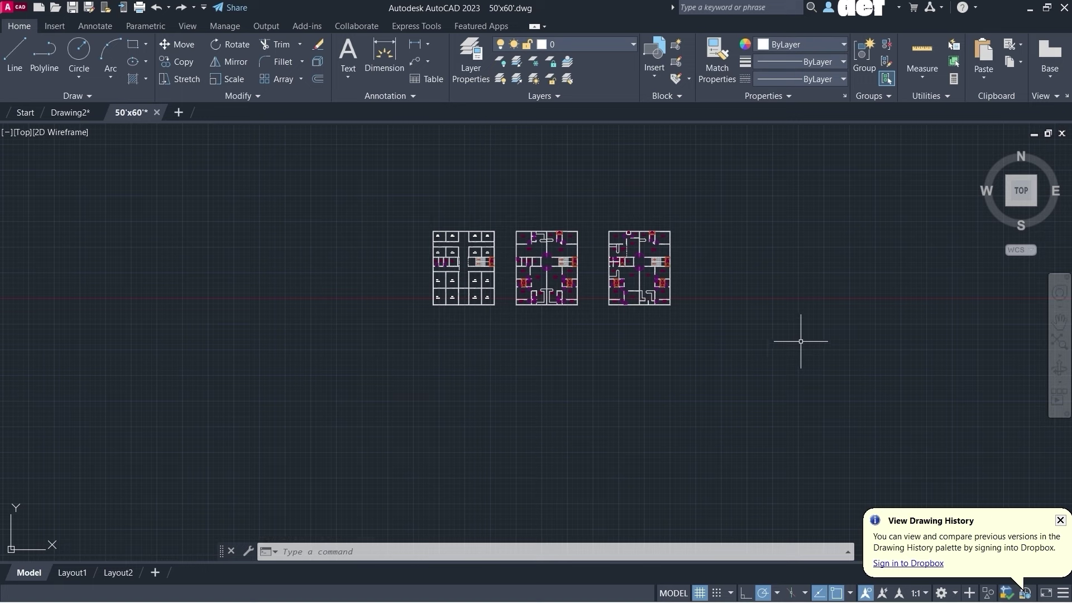
- Enlarge the view of the floor plans with Zoom In, and reduce it again with Zoom Out
click(1061, 356)
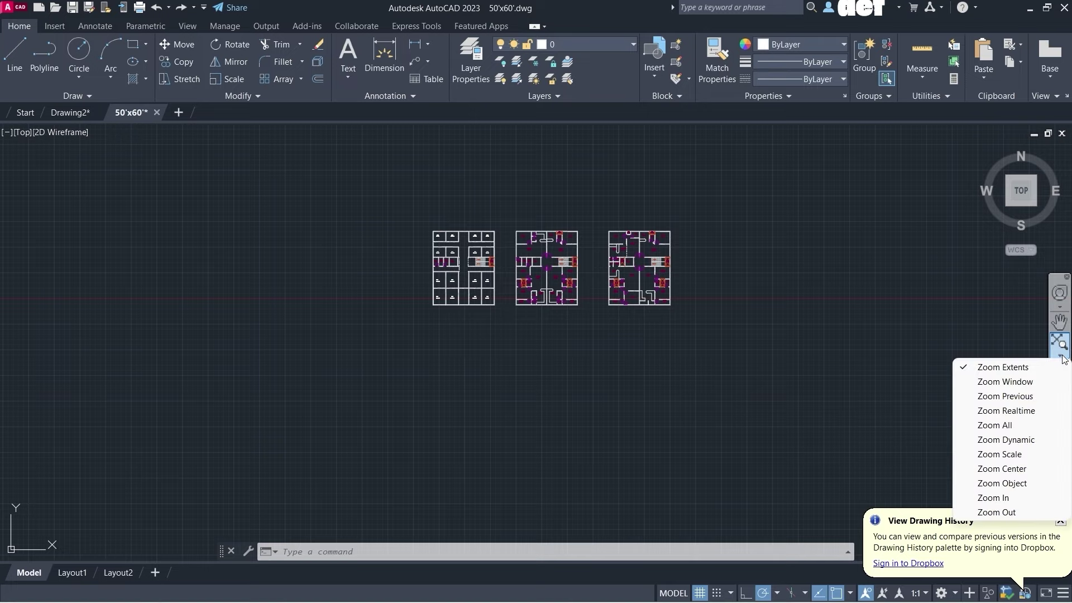
click(993, 493)
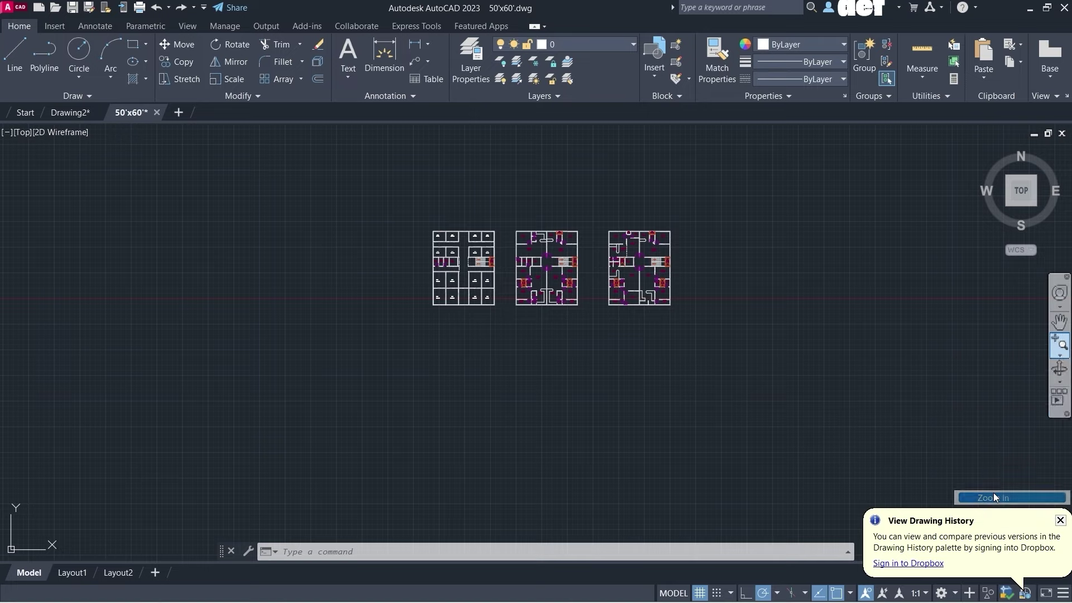
click(1060, 355)
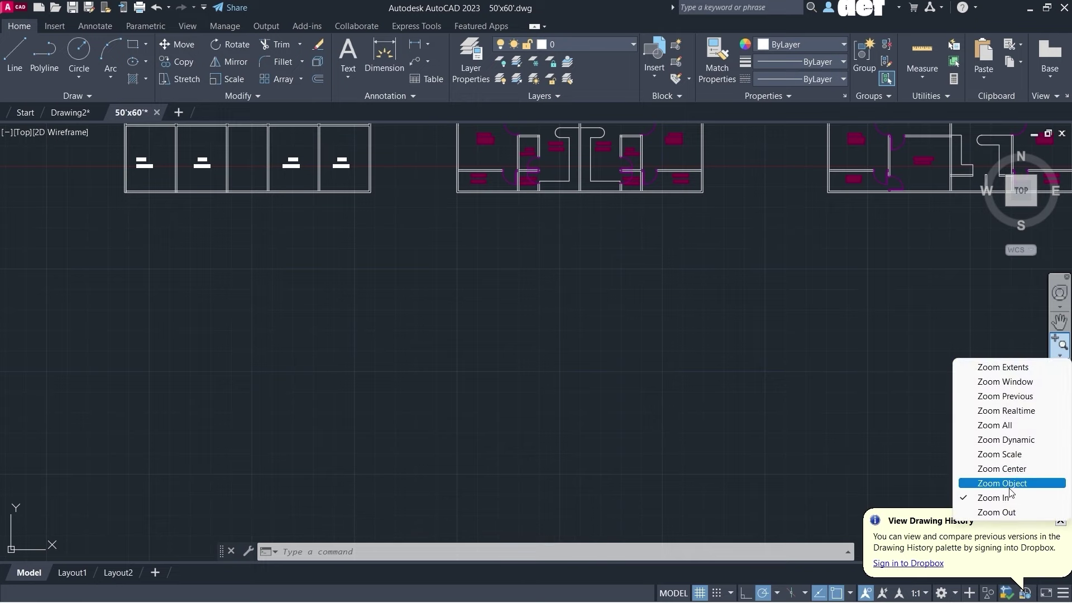
click(999, 512)
click(1066, 345)
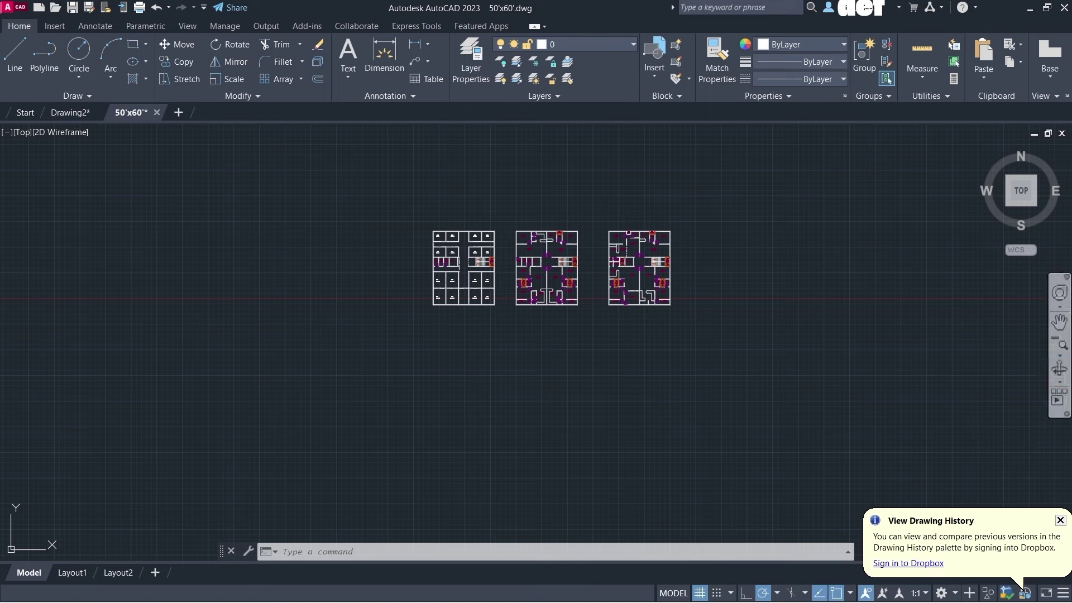
- Zoom to the upper outer wall lines on the west side of the third floor plan with Zoom Object
click(1062, 356)
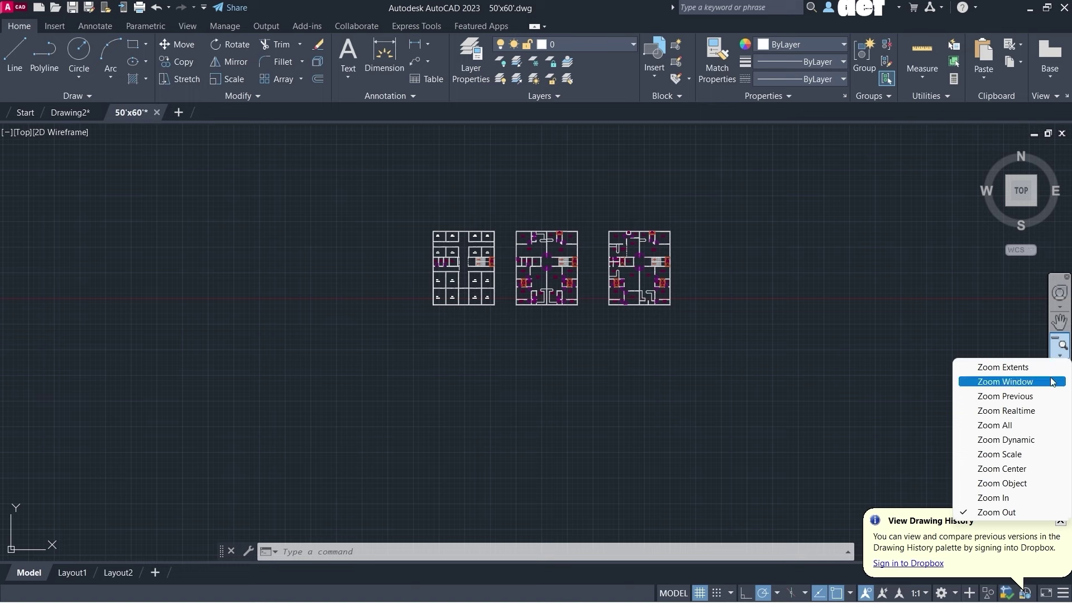
click(1002, 483)
scroll(609, 223, up, 8)
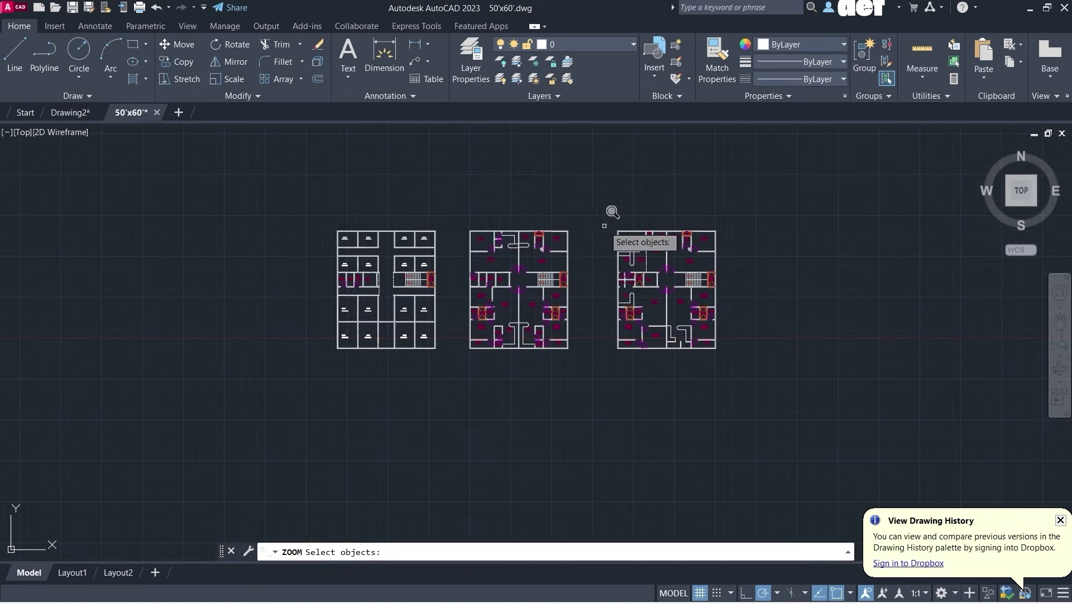
scroll(617, 216, down, 2)
mouse_move(608, 228)
mouse_down()
mouse_move(632, 223)
mouse_move(672, 246)
mouse_move(668, 290)
mouse_move(620, 283)
mouse_up()
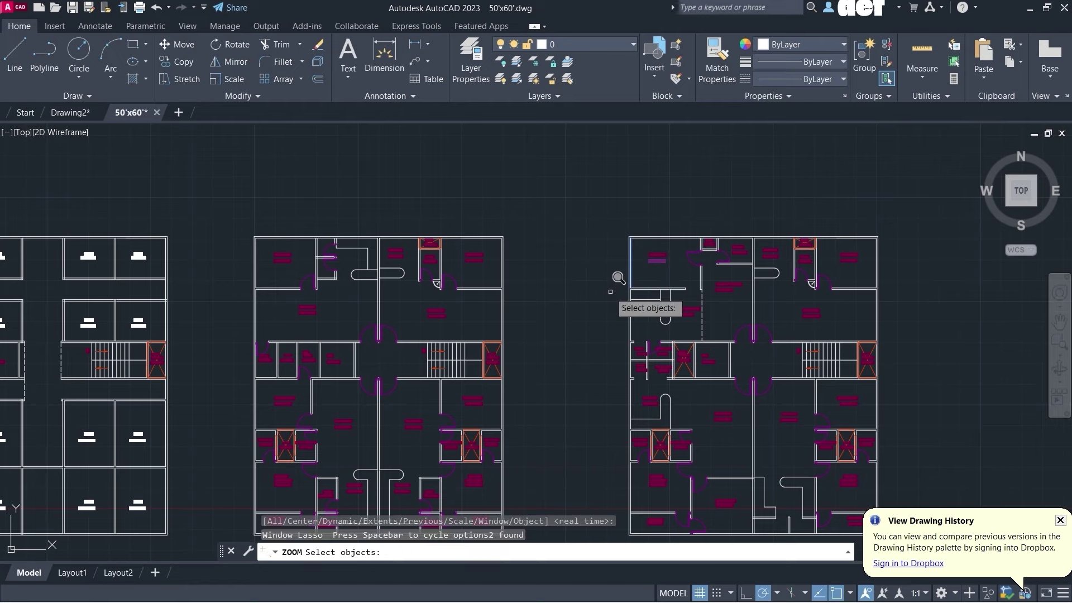
key(Return)
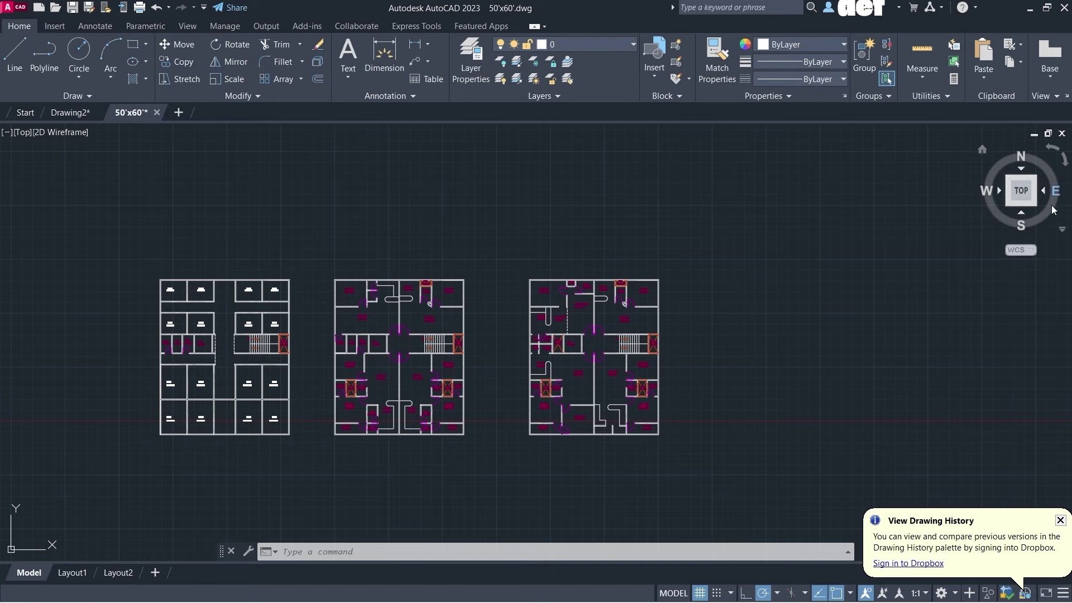
click(854, 301)
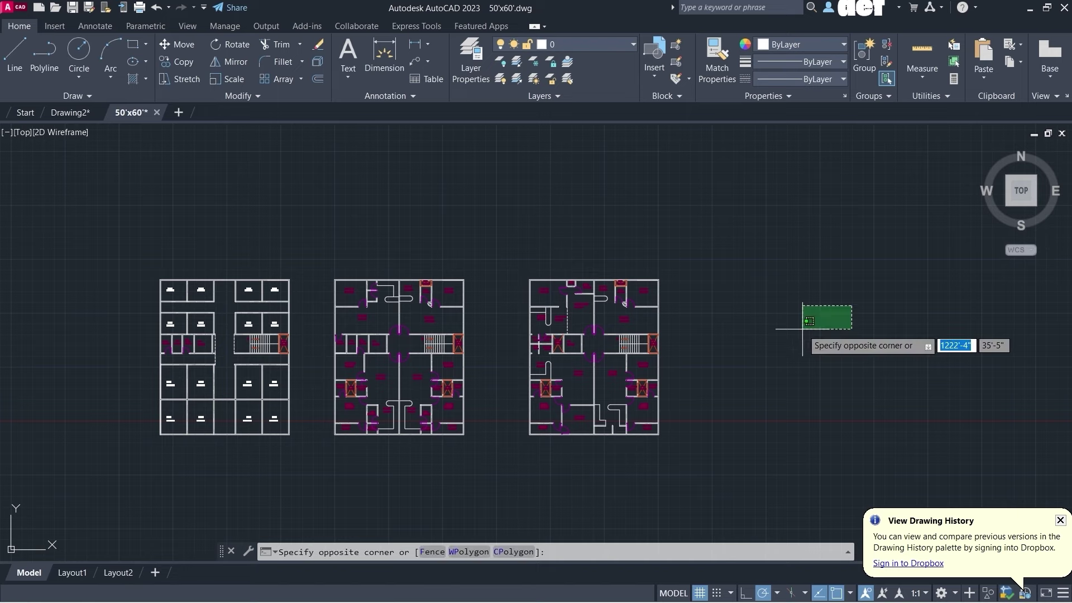
key(Escape)
key(Escape)
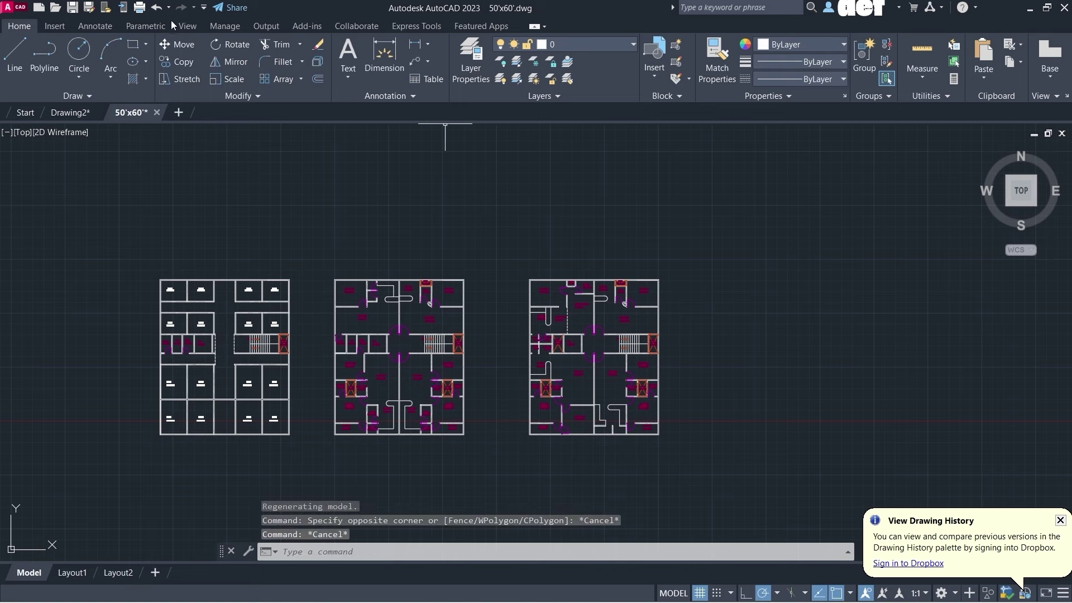
- Hide the navigation bar and display it again
click(181, 26)
click(78, 75)
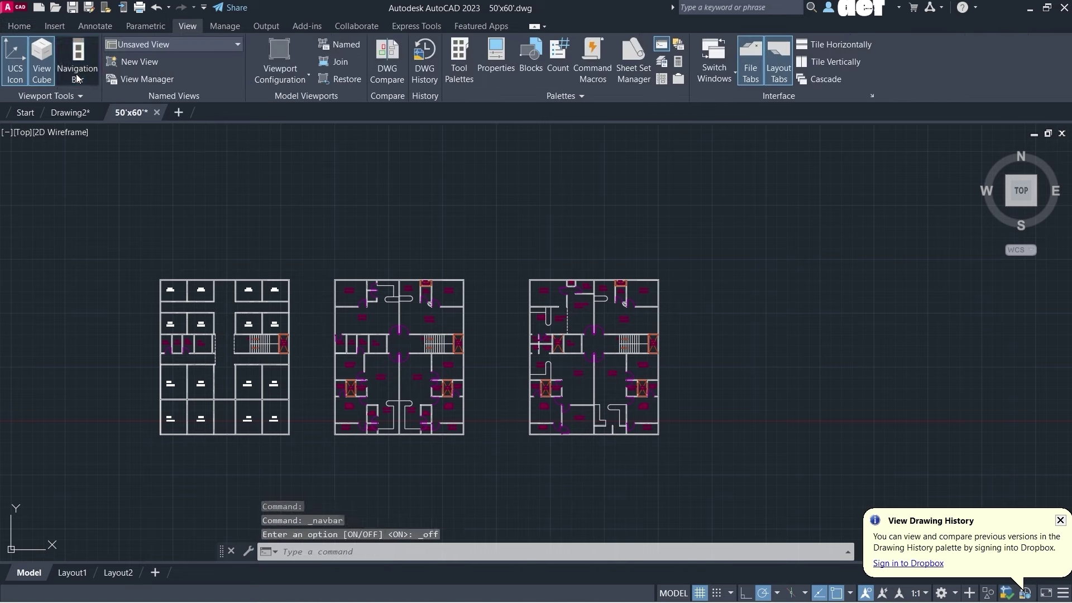
click(78, 76)
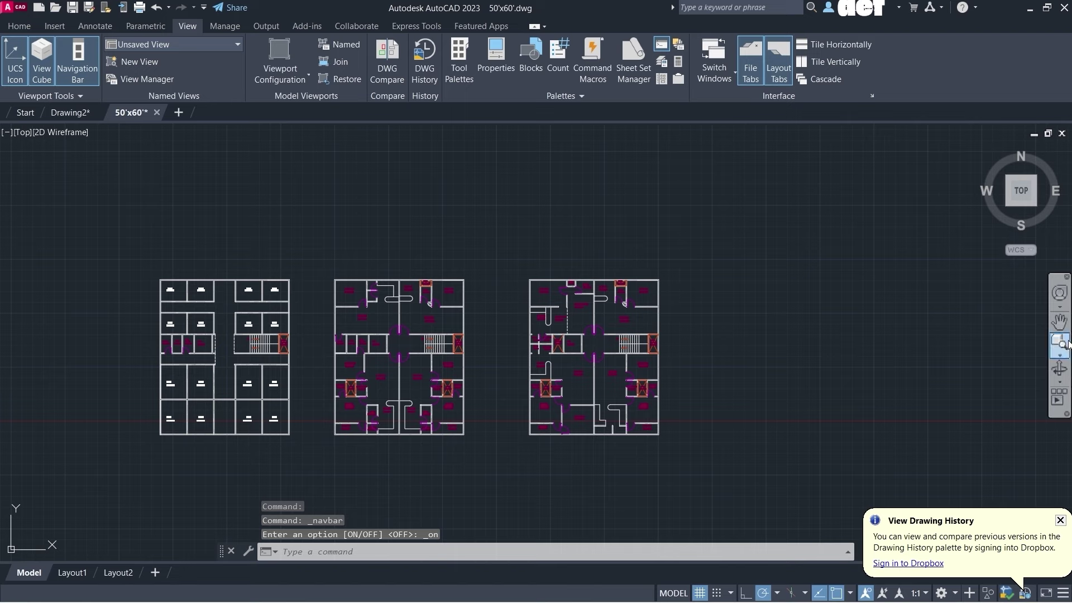
- Zoom to the entire third floor plan with Zoom Object, selecting all its objects with a window
click(1064, 356)
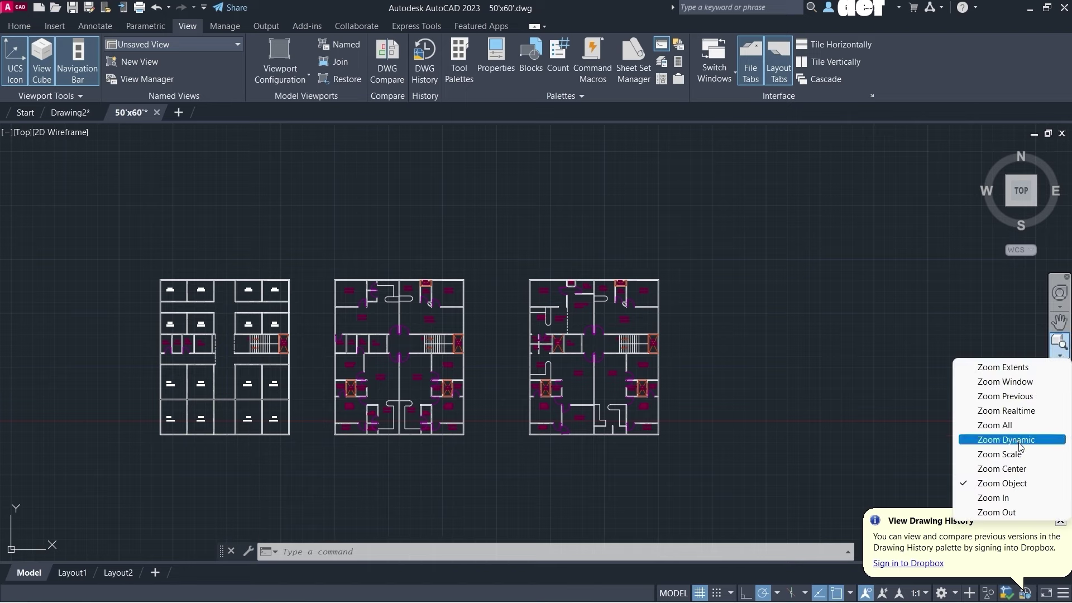
click(1018, 483)
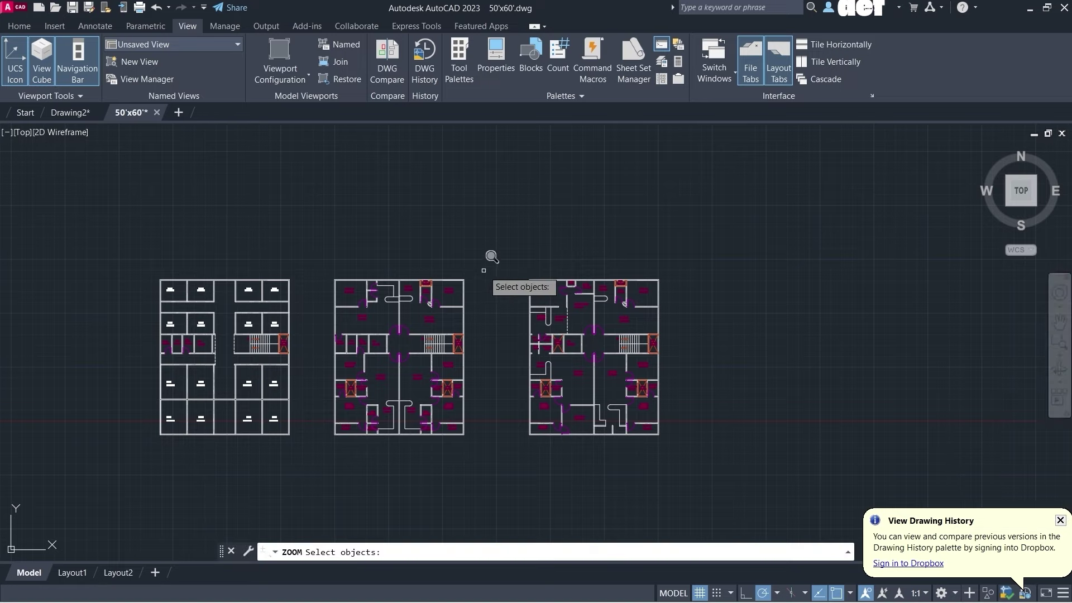
scroll(514, 229, down, 2)
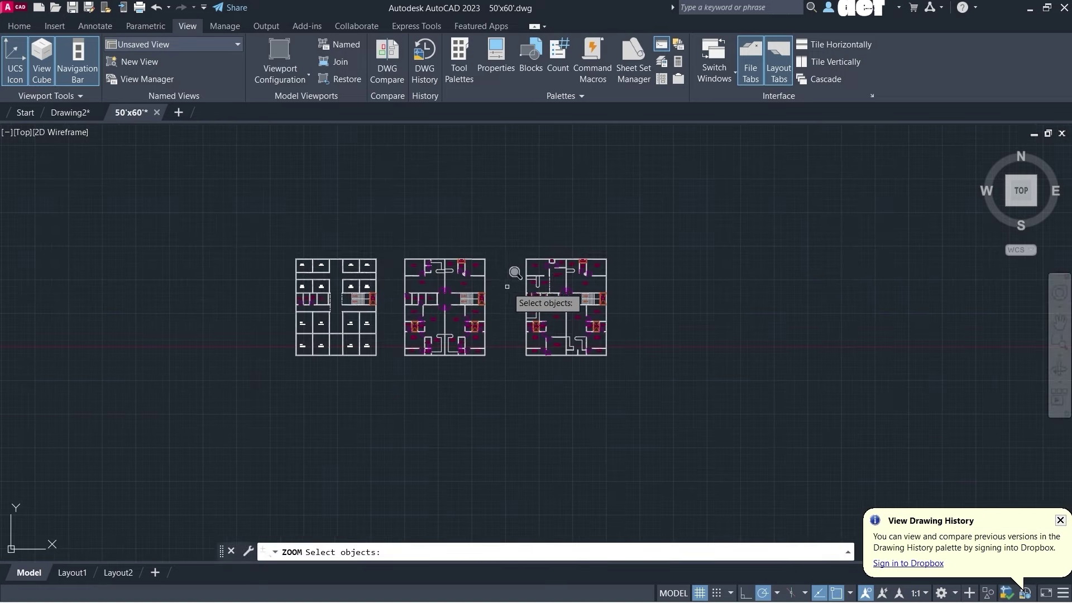
scroll(506, 227, up, 5)
scroll(504, 201, down, 7)
click(501, 192)
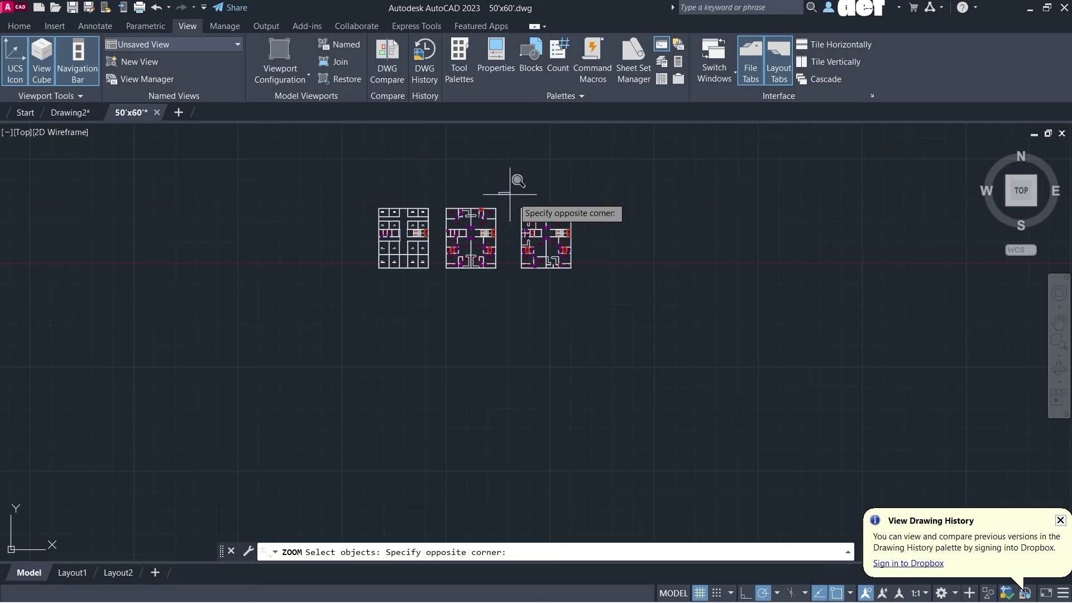
click(604, 281)
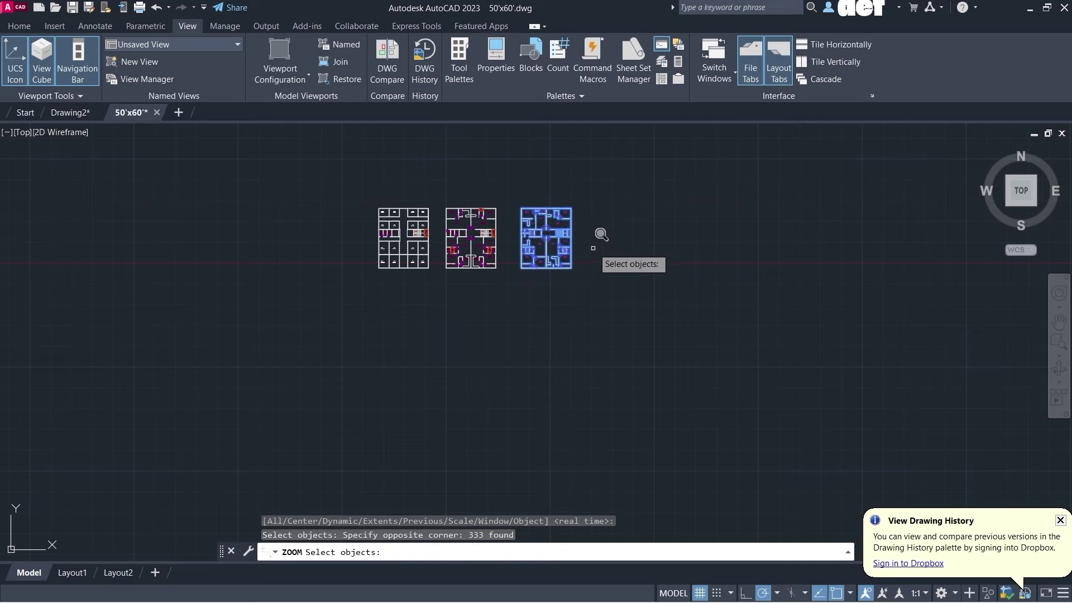
key(Return)
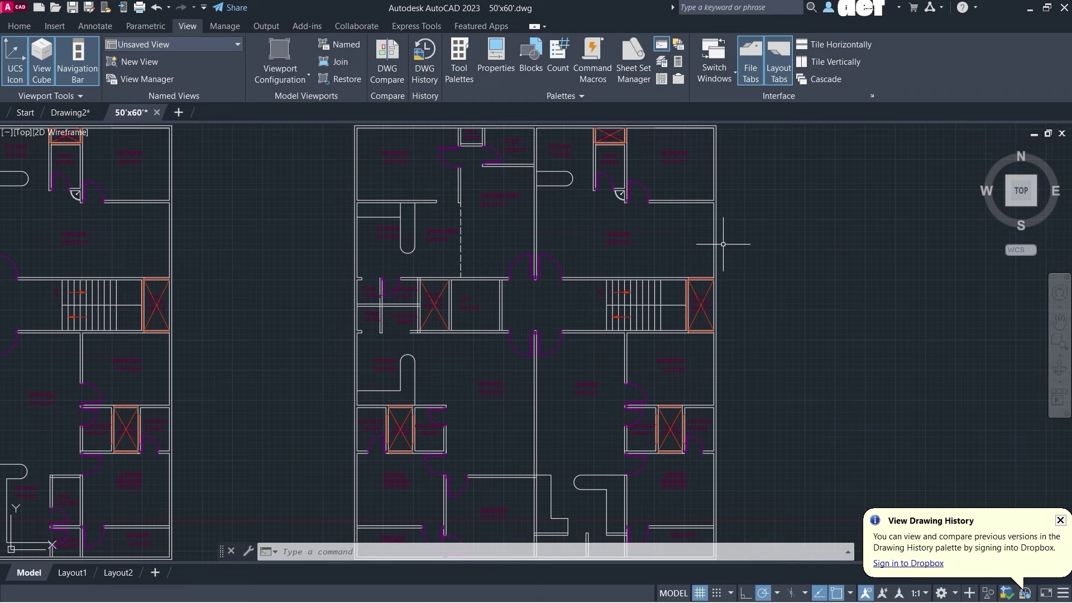
- Zoom far out until the floor plans are lost from view, and bring them back by zooming to the drawing extents
scroll(724, 244, down, 10)
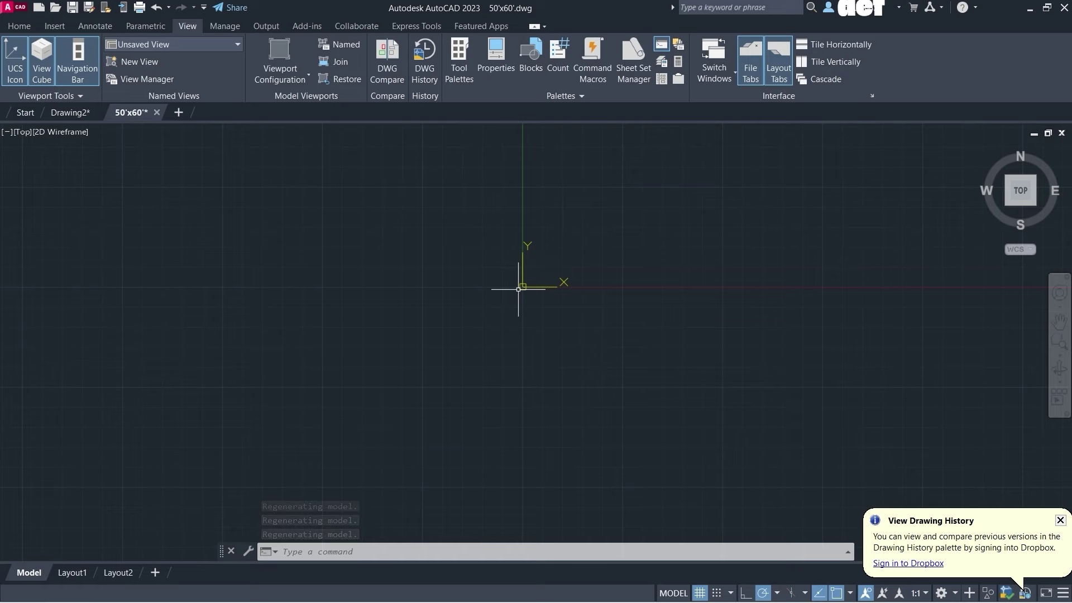
scroll(519, 289, down, 2)
scroll(525, 296, up, 3)
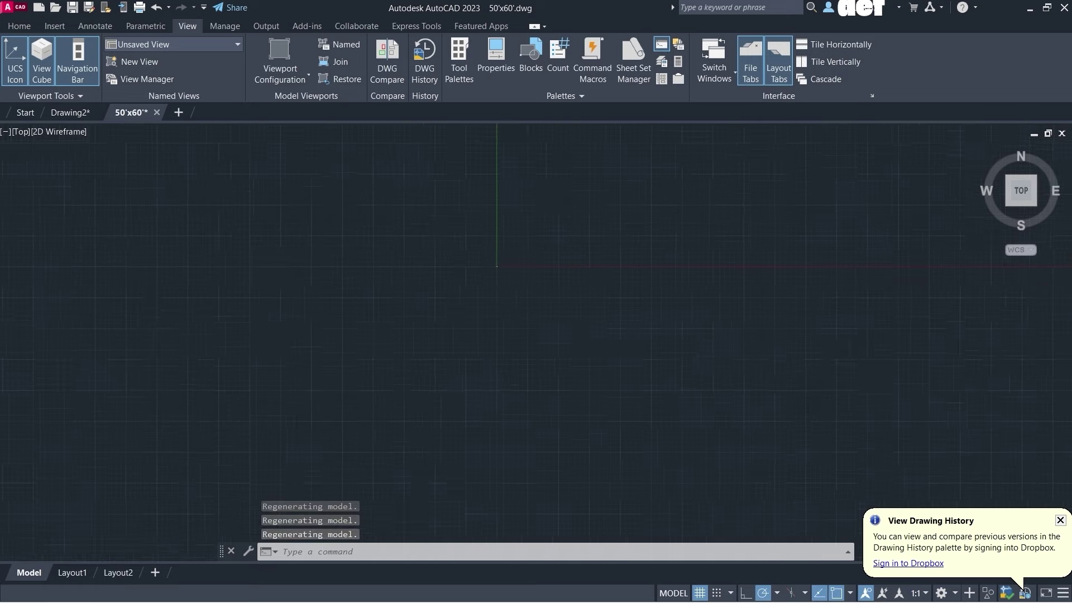
middle_click(699, 243)
middle_click(699, 242)
scroll(693, 237, down, 3)
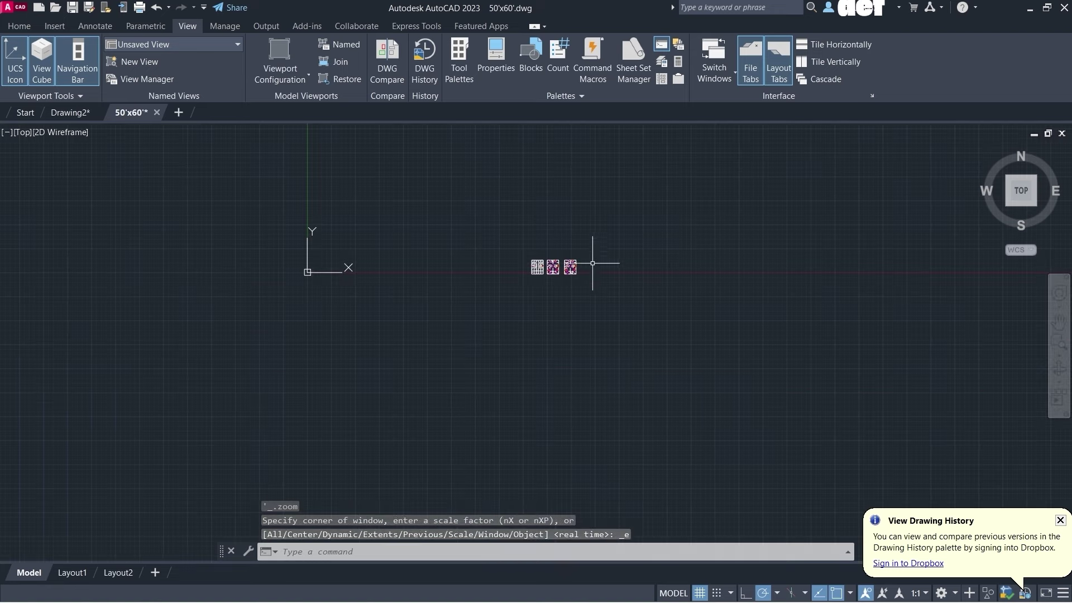
scroll(531, 253, up, 5)
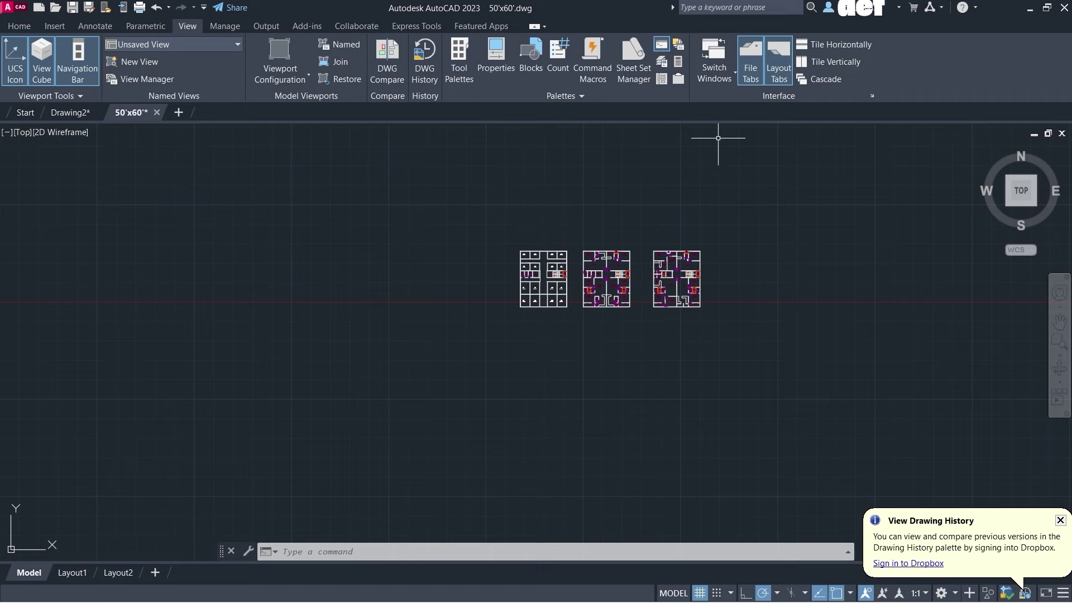
- Lose the floor plans from view once more, refit the drawing to its extents, and choose Zoom Extents as the zoom tool
scroll(716, 140, down, 5)
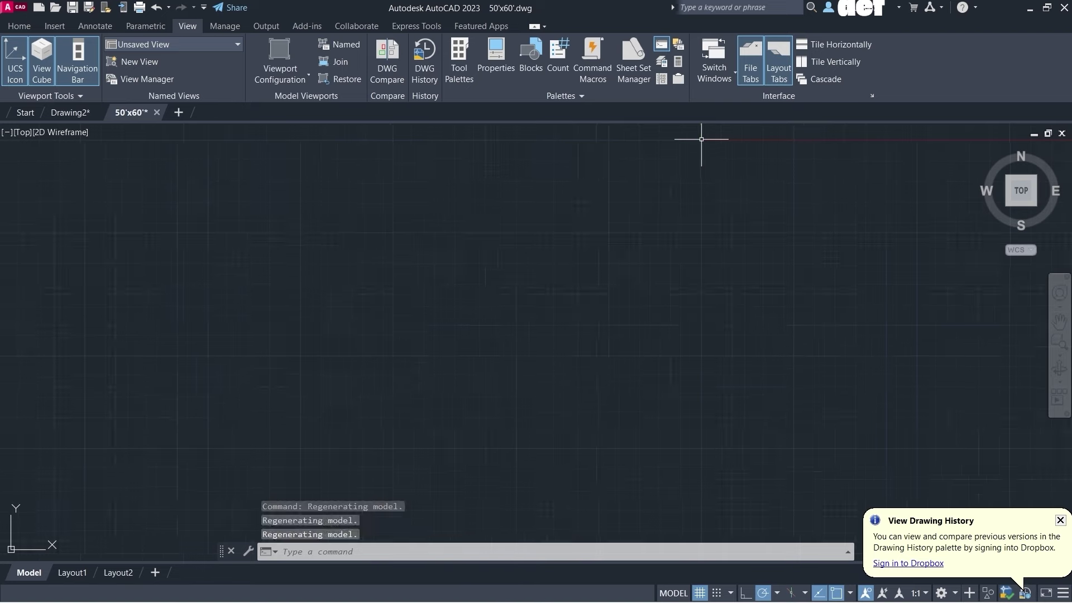
scroll(529, 247, down, 5)
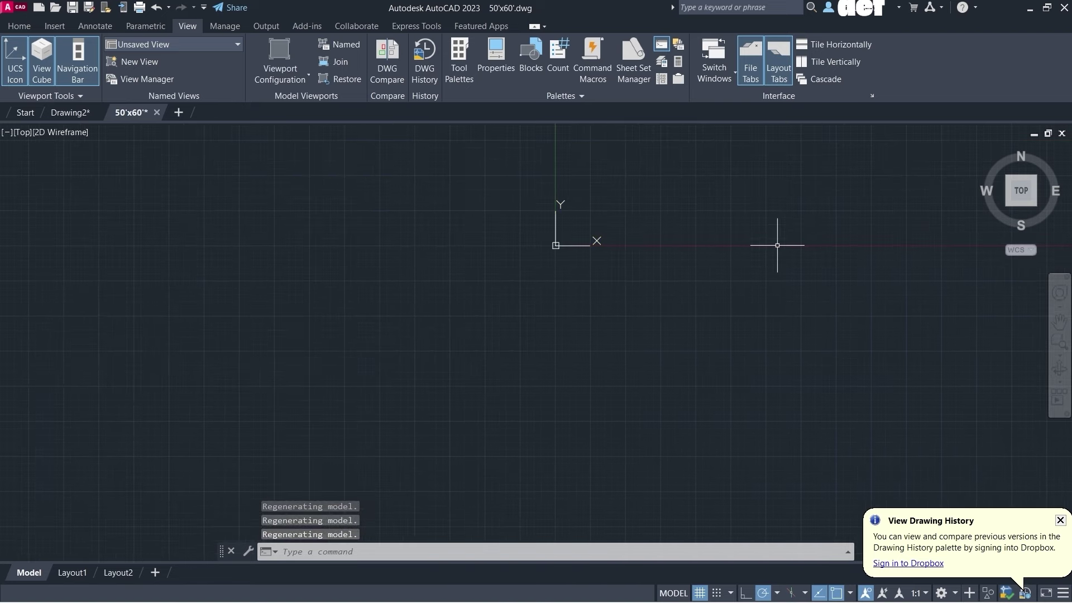
middle_click(778, 244)
middle_click(778, 244)
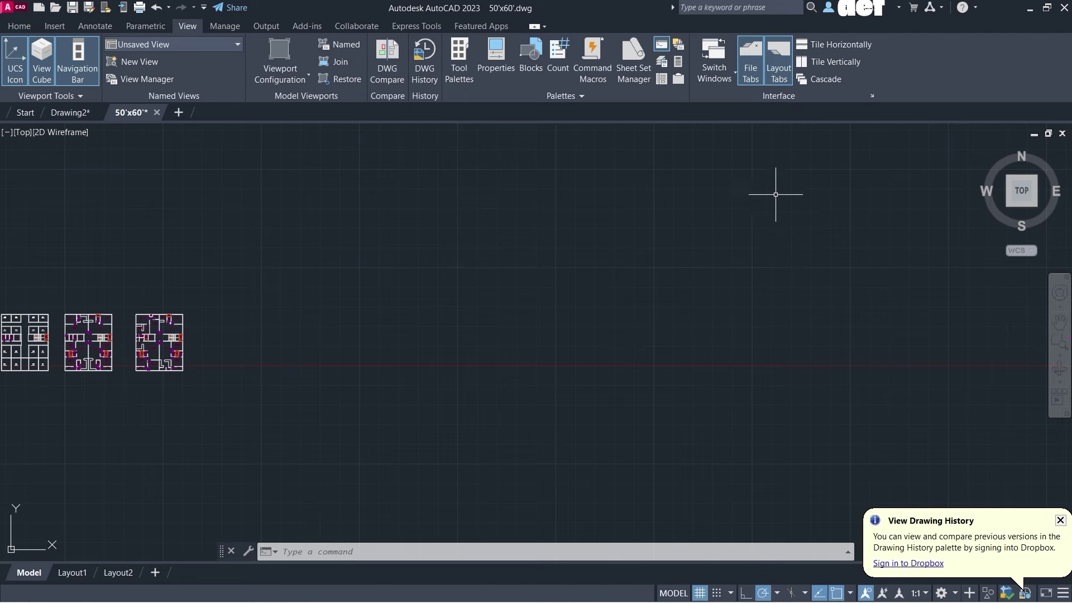
click(1064, 356)
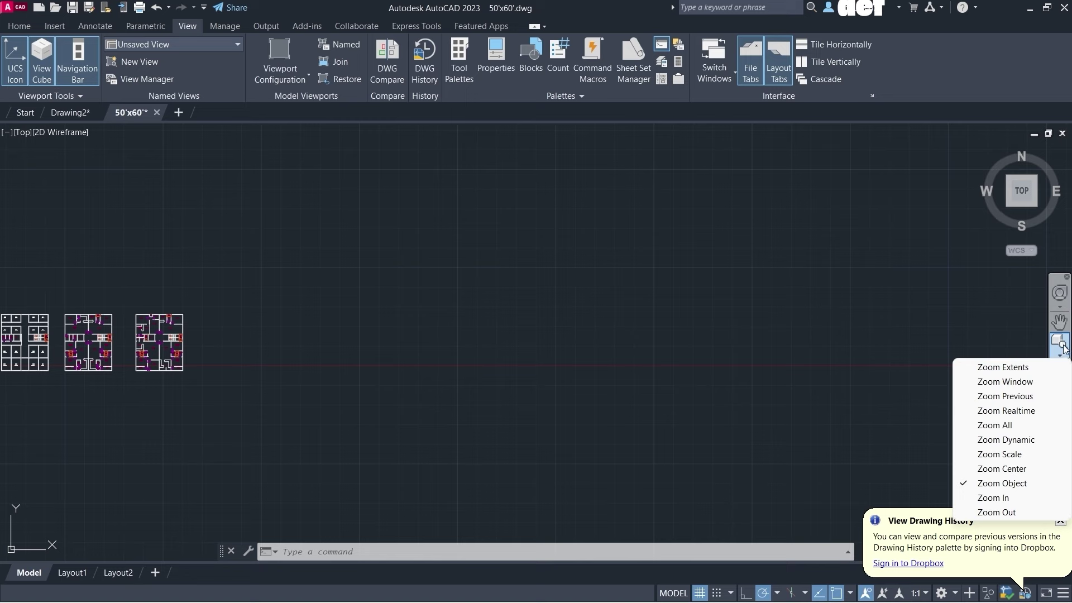
click(999, 371)
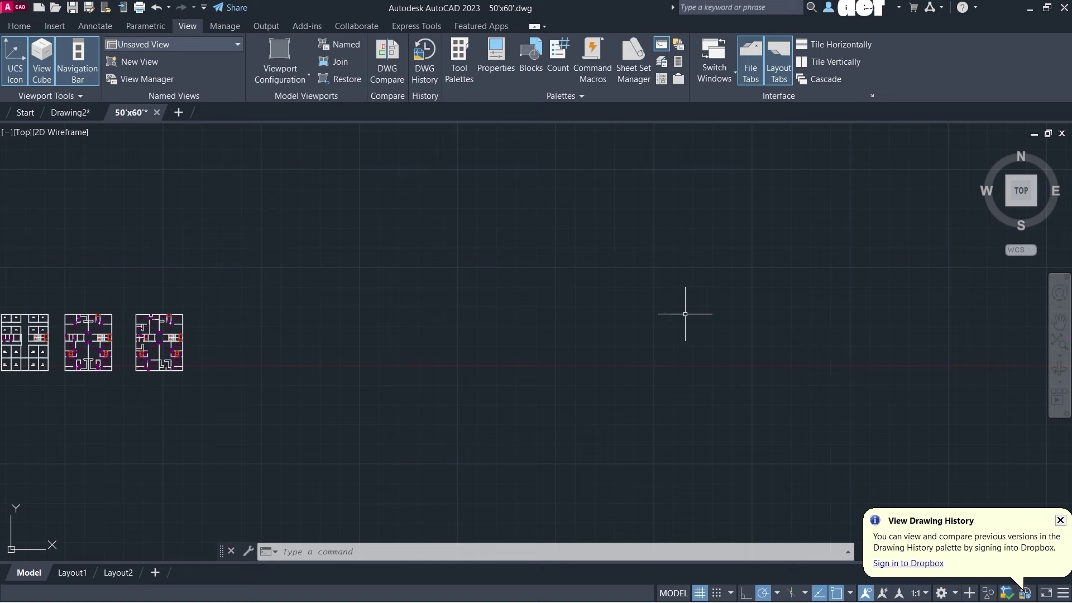
- Zoom to a window drawn around the third floor plan with the ZOOM command
text(z)
key(Return)
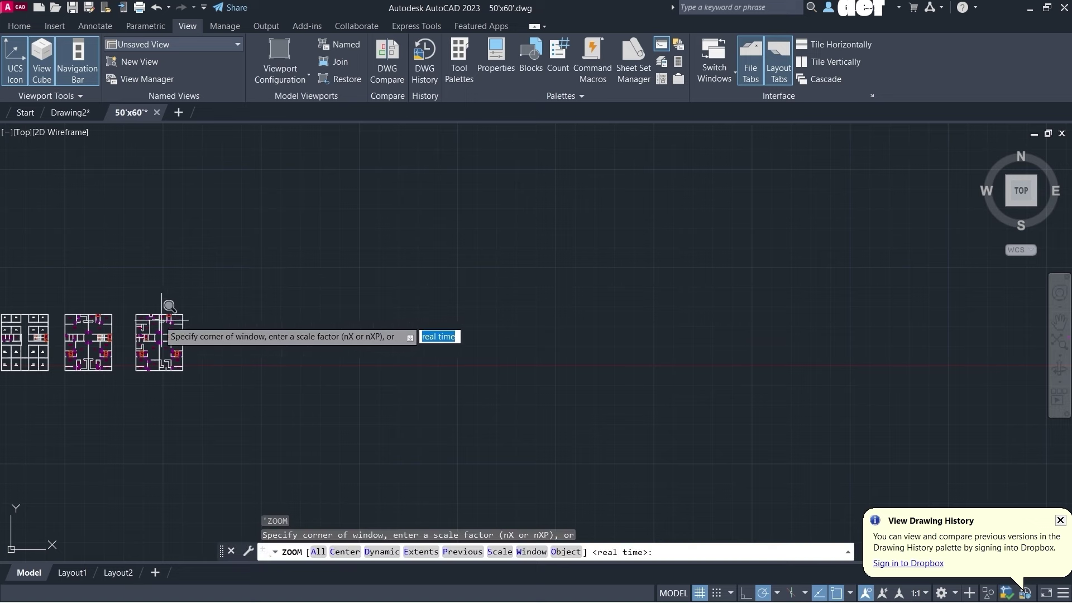
scroll(135, 312, up, 2)
click(117, 300)
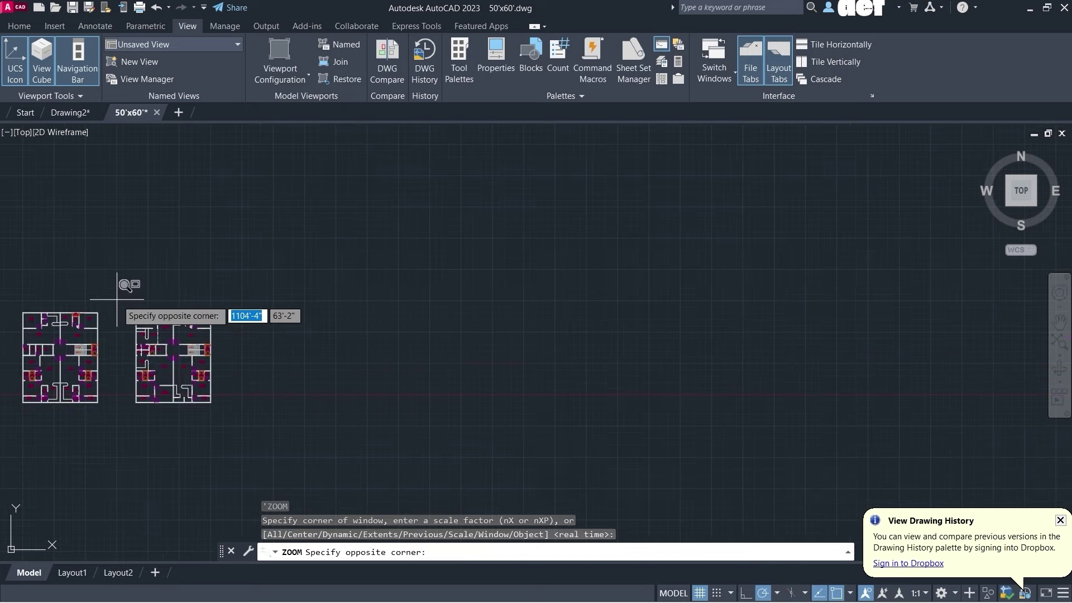
click(257, 426)
scroll(668, 283, down, 2)
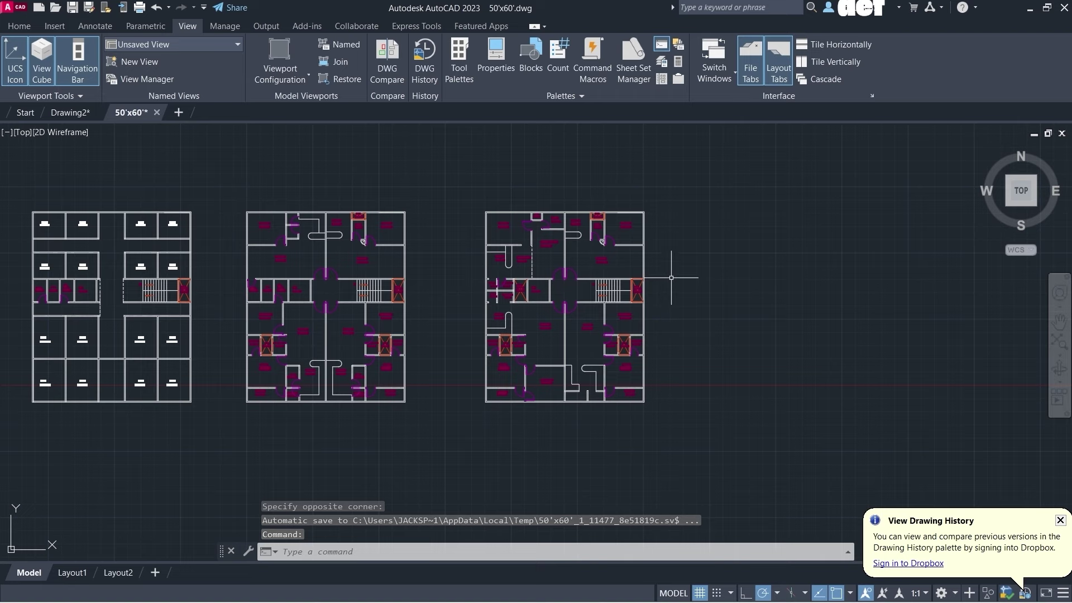
- Shrink the view of the three floor plans and pan them freely across the drawing area
scroll(402, 225, down, 8)
middle_drag(625, 242, 698, 269)
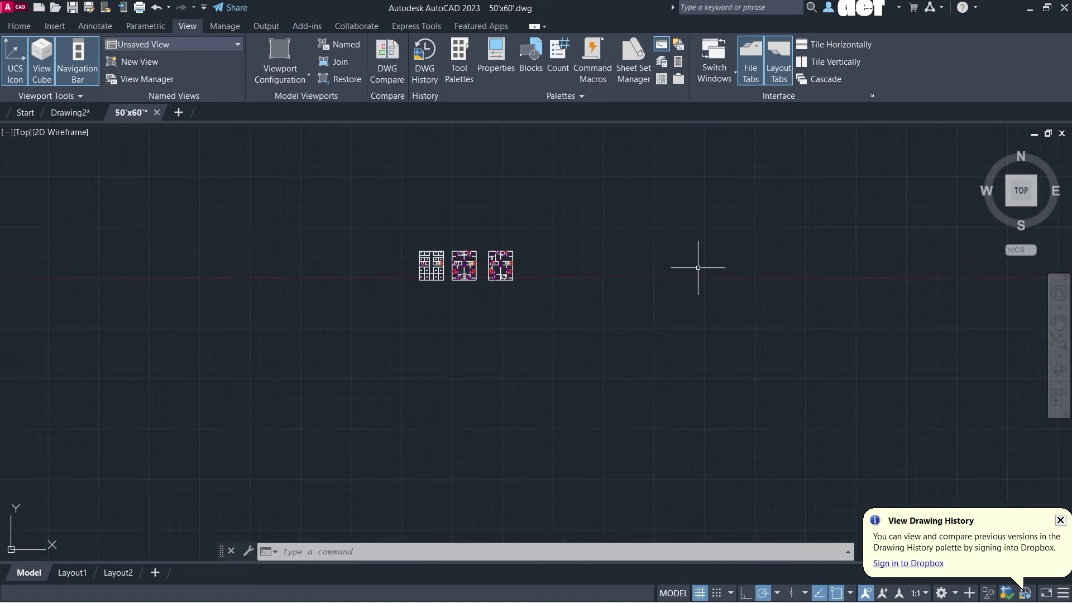
middle_drag(693, 266, 691, 264)
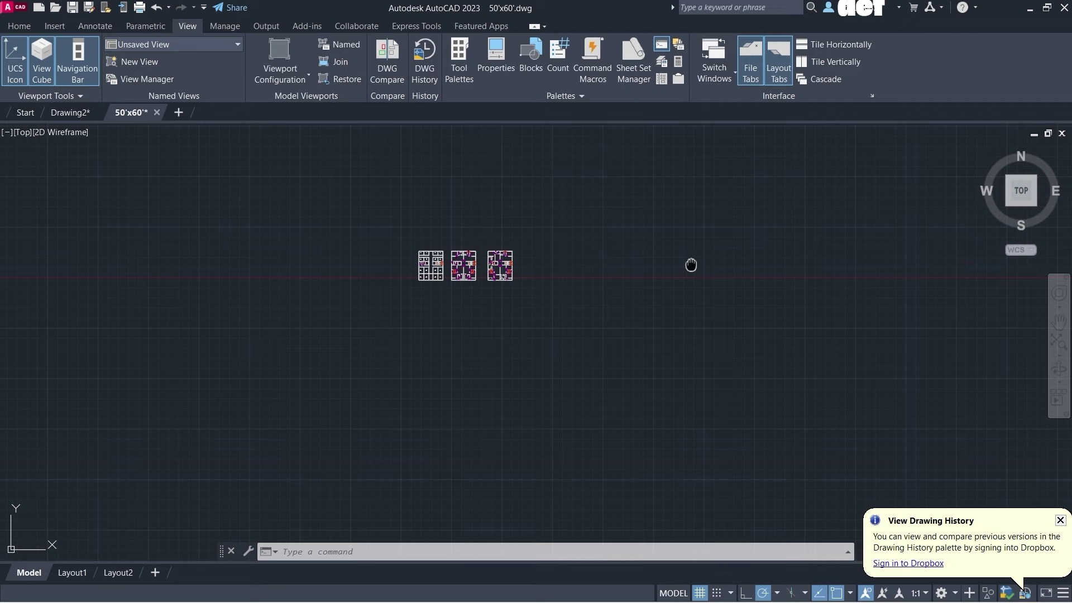
mouse_move(691, 264)
middle_down()
mouse_move(603, 227)
mouse_move(634, 306)
mouse_move(709, 263)
mouse_move(536, 335)
mouse_move(632, 239)
mouse_move(740, 312)
mouse_move(682, 280)
mouse_move(617, 266)
middle_up()
scroll(635, 307, down, 2)
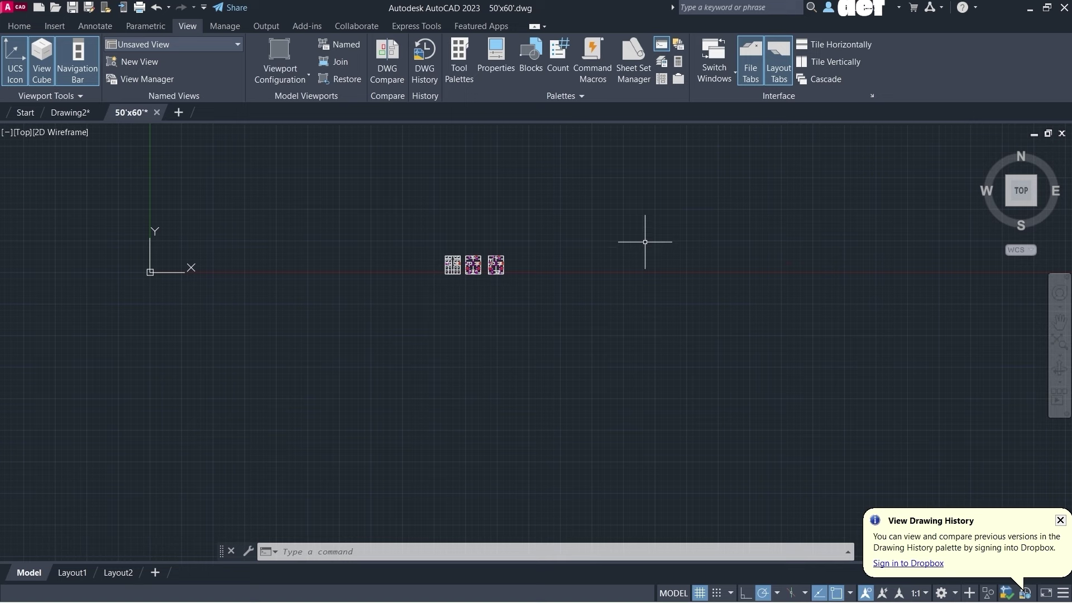
- Shift the view of the floor plans toward the east side with the Pan command and end the command
right_click(652, 235)
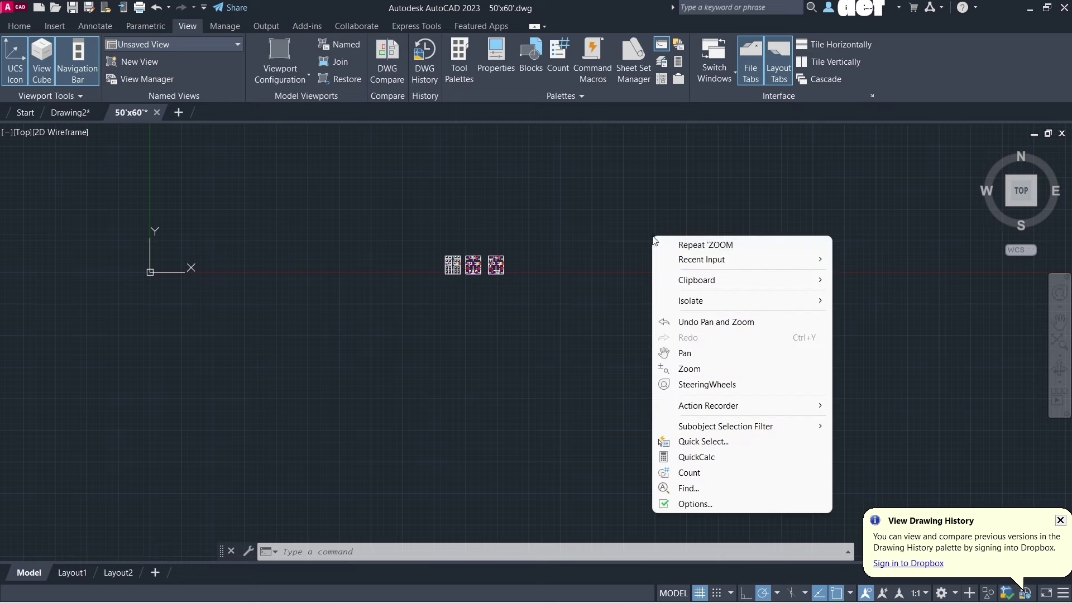
click(691, 355)
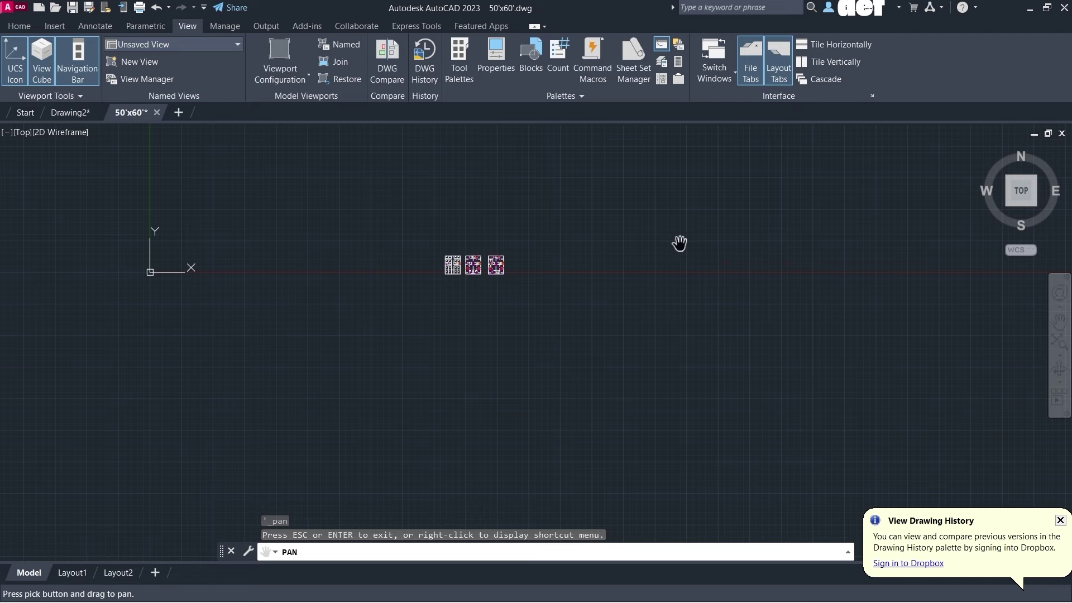
mouse_move(679, 243)
mouse_down()
mouse_move(613, 342)
mouse_move(577, 242)
mouse_move(657, 382)
mouse_move(843, 318)
mouse_move(703, 119)
mouse_move(703, 84)
mouse_move(816, 242)
mouse_move(821, 268)
mouse_move(715, 232)
mouse_move(749, 279)
mouse_move(760, 266)
mouse_up()
key(Escape)
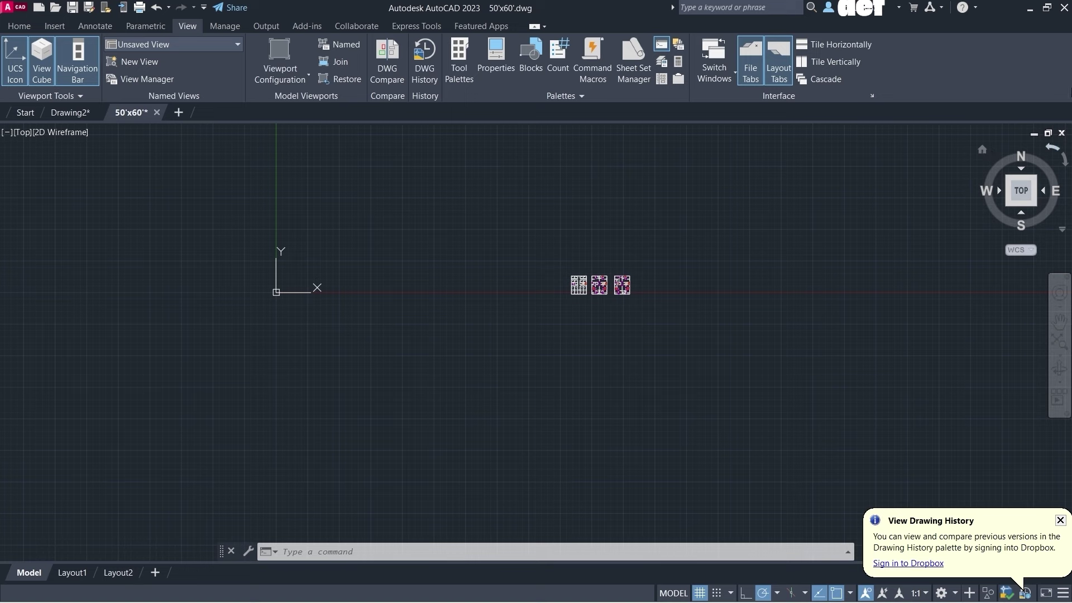
- Rotate the Top view counterclockwise in repeated 90-degree turns with the ViewCube, and turn it clockwise until north faces up
click(1053, 151)
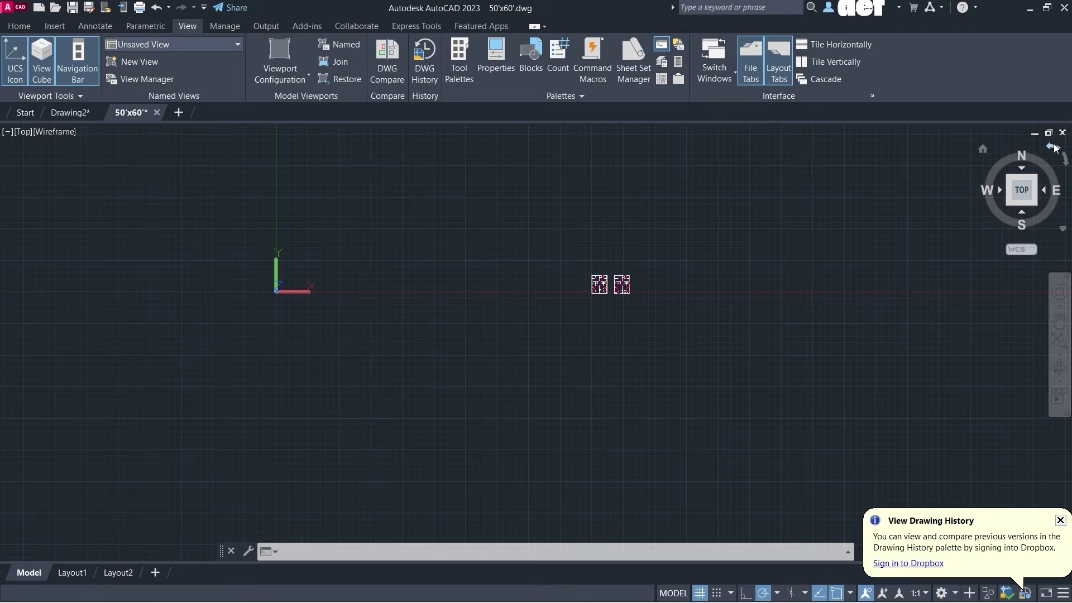
click(1055, 149)
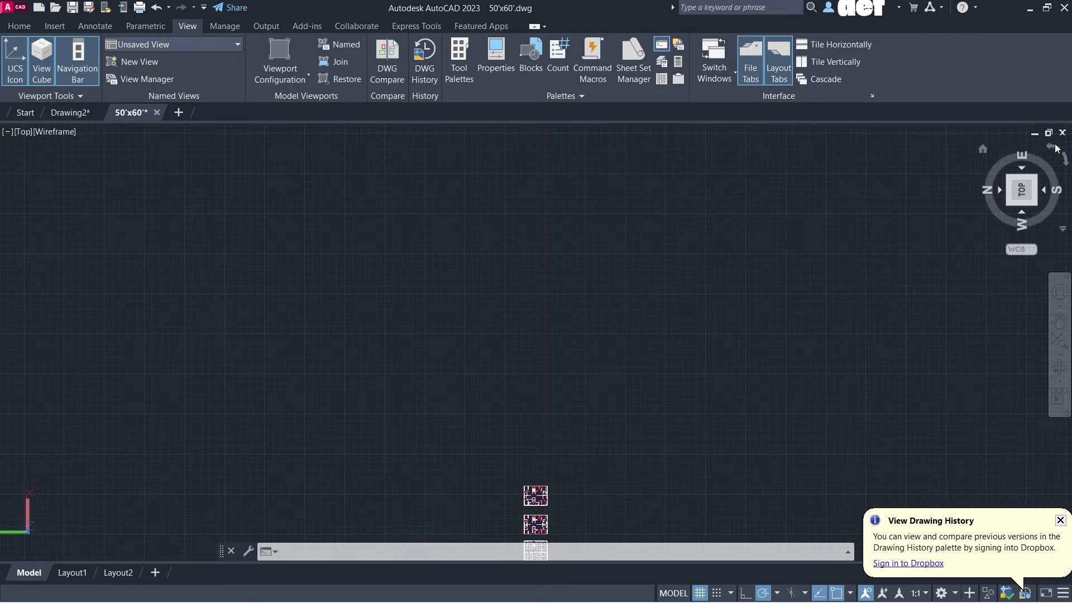
click(1053, 149)
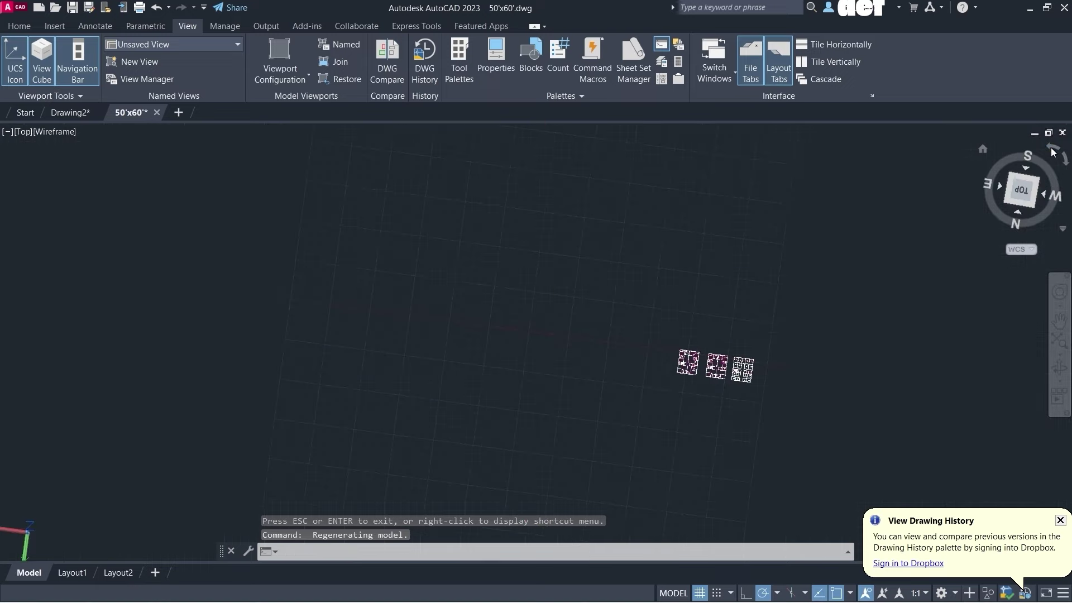
click(1052, 150)
click(1053, 151)
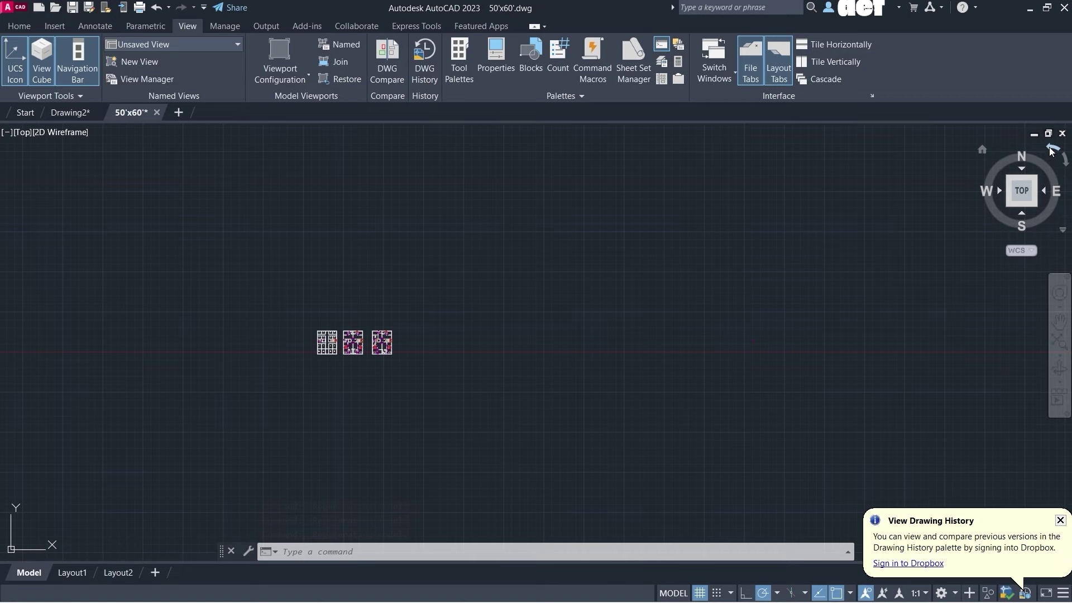
click(1052, 151)
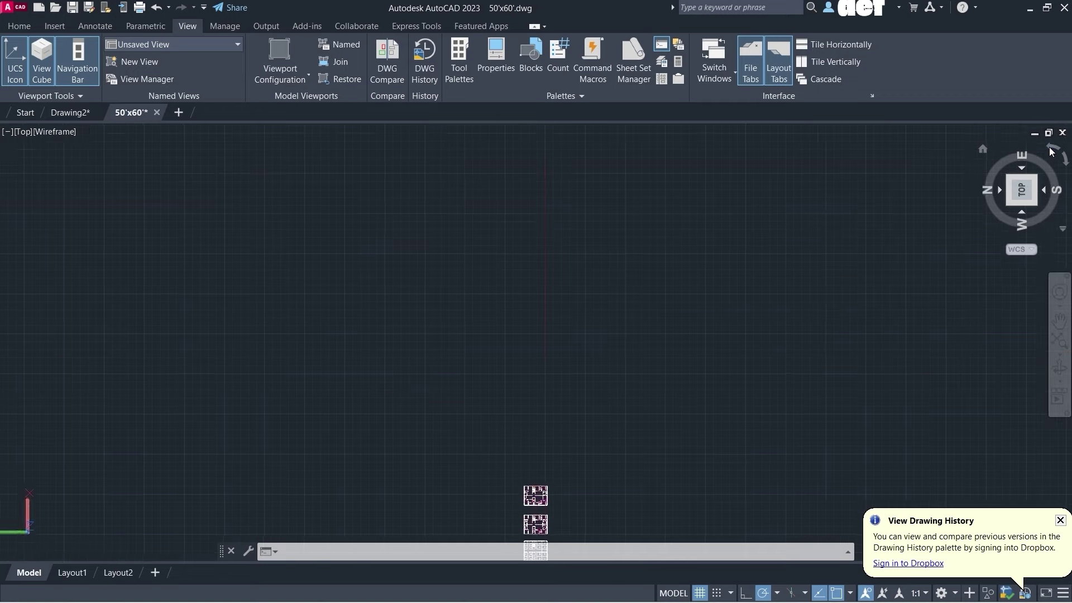
click(1052, 151)
click(1052, 151)
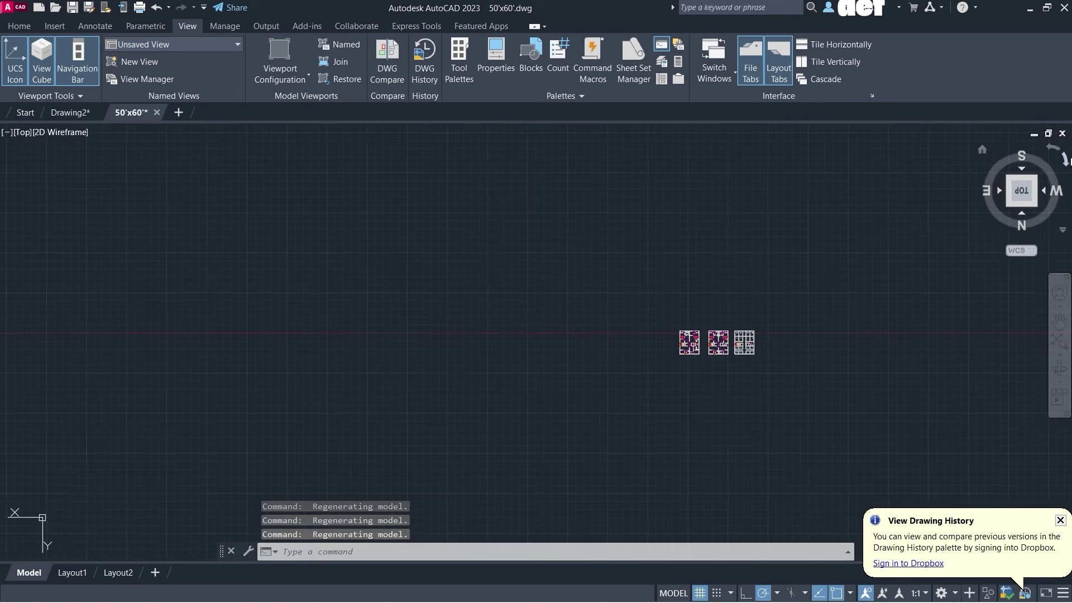
click(1067, 166)
click(1067, 166)
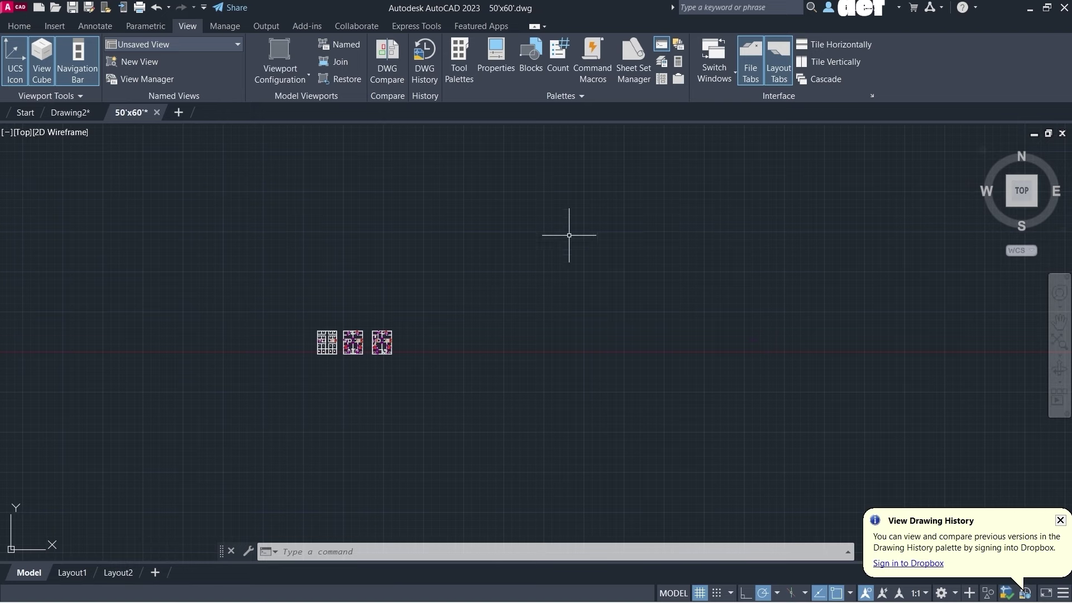
- Bring the UCS icon at the drawing origin into view and examine it at different zoom levels
scroll(333, 374, down, 3)
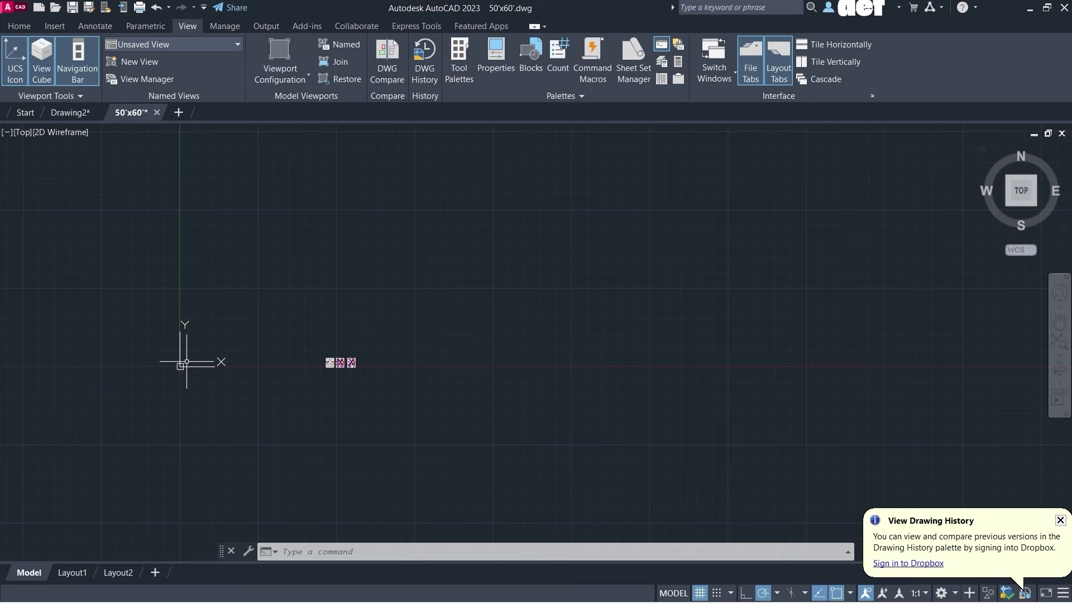
scroll(167, 357, down, 3)
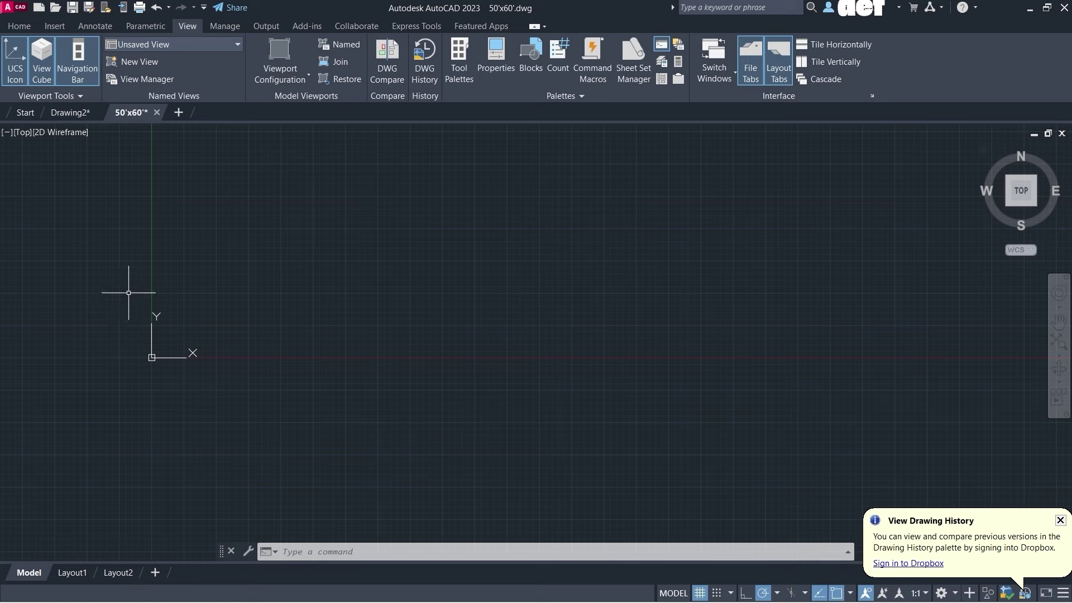
scroll(139, 374, up, 3)
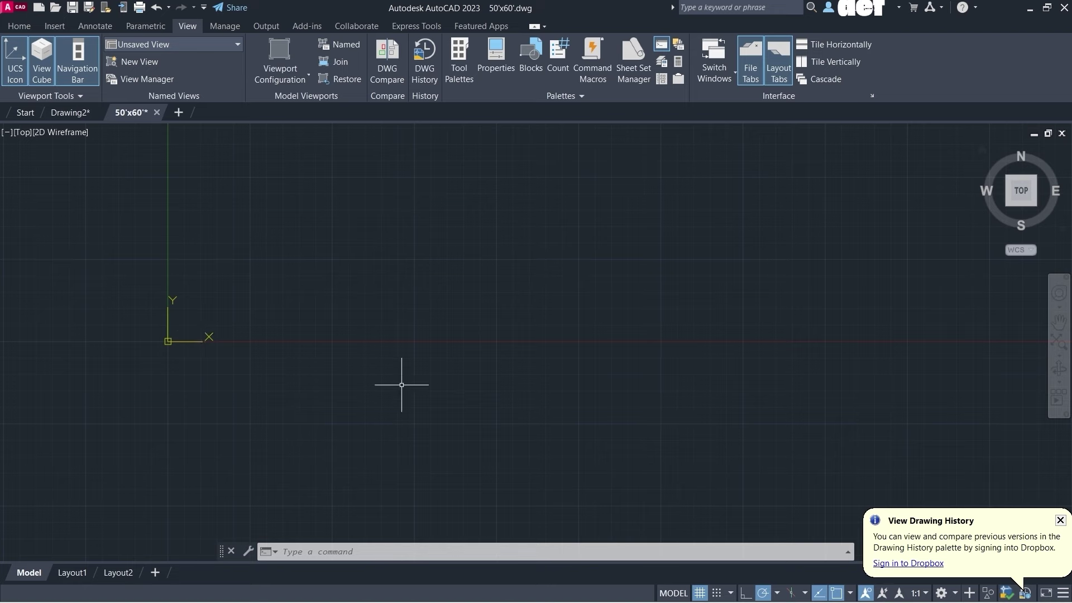
middle_drag(216, 383, 327, 393)
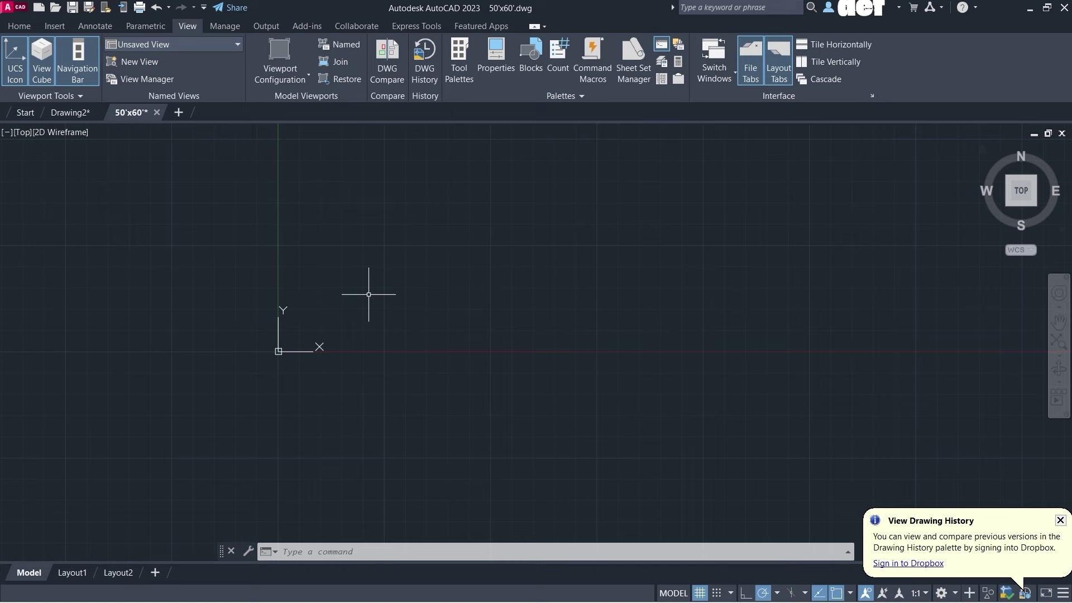
key(XF86MonBrightnessUp)
key(XF86MonBrightnessUp)
key(XF86MonBrightnessUp)
key(XF86MonBrightnessUp)
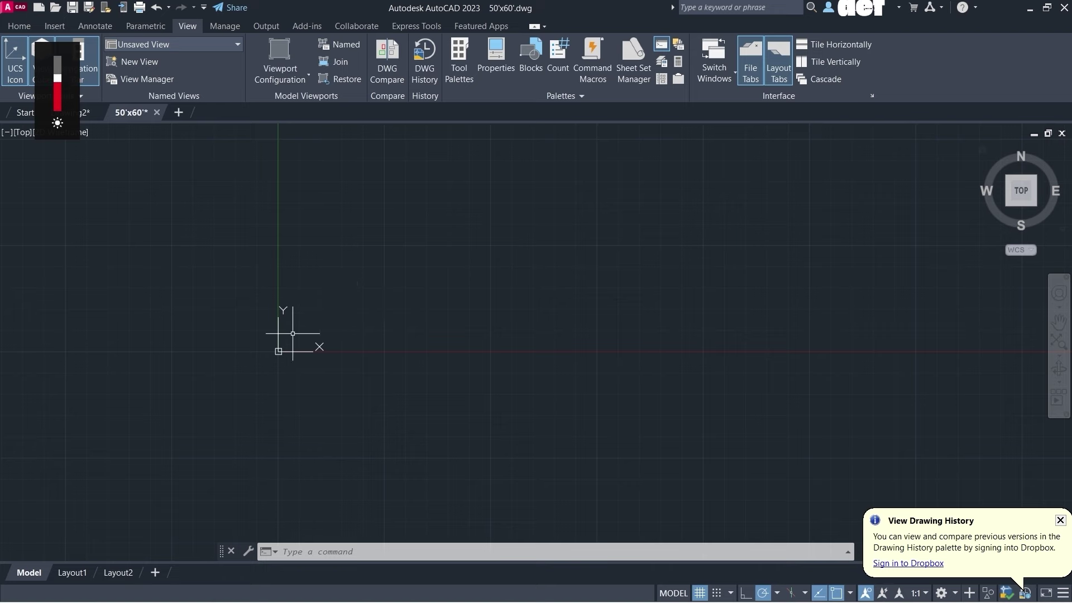
scroll(287, 352, up, 3)
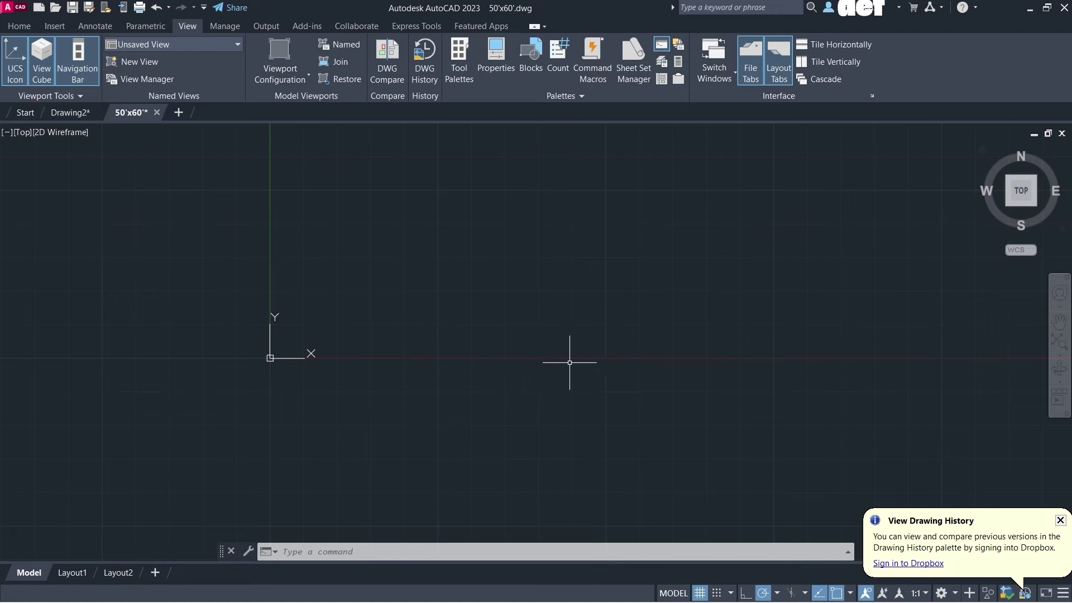
scroll(315, 364, down, 4)
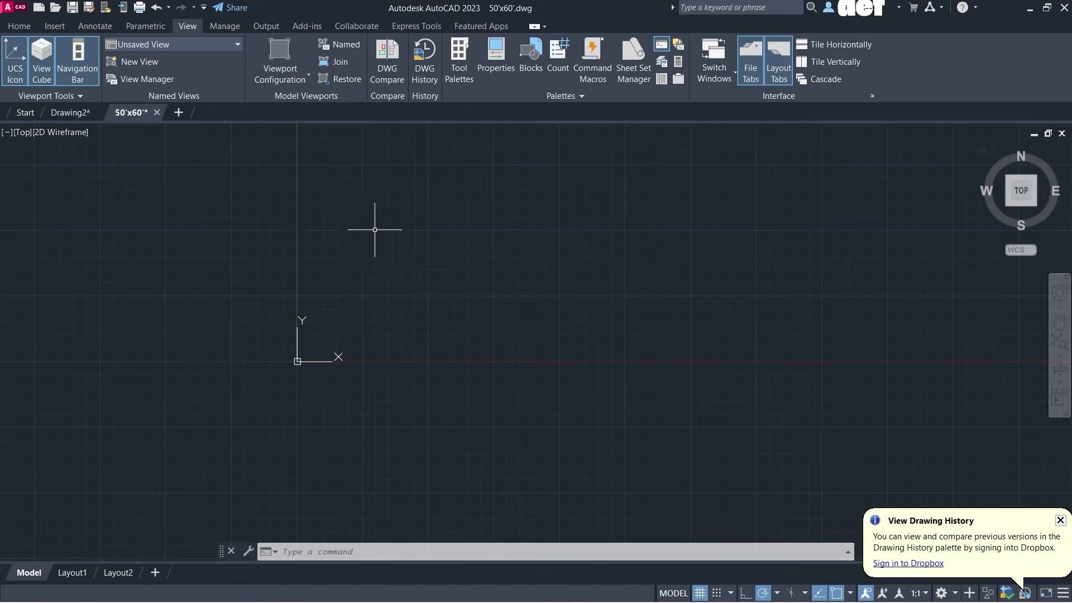
click(296, 231)
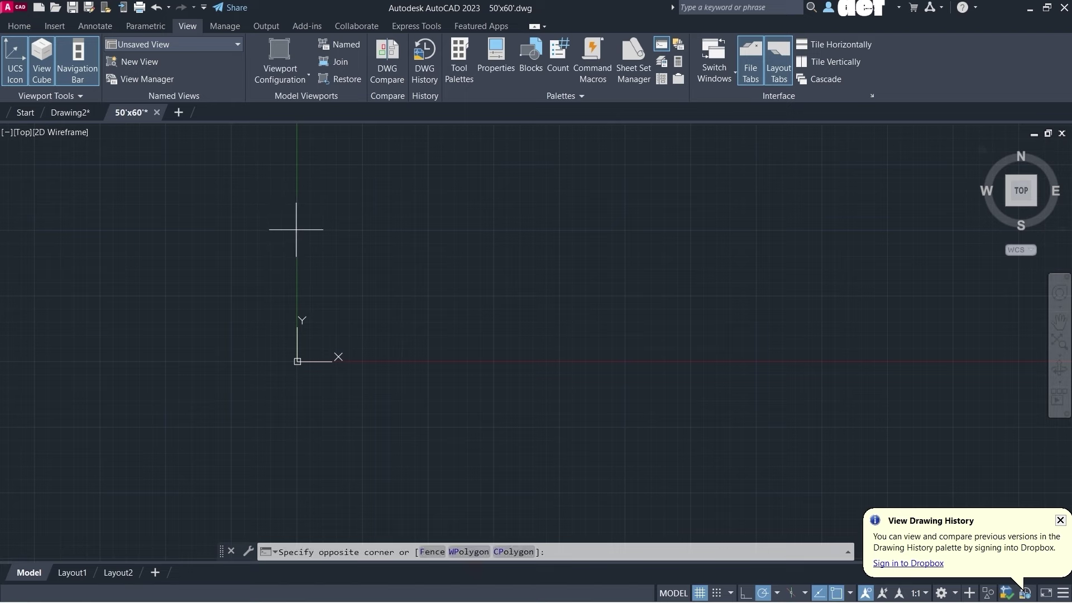
click(430, 361)
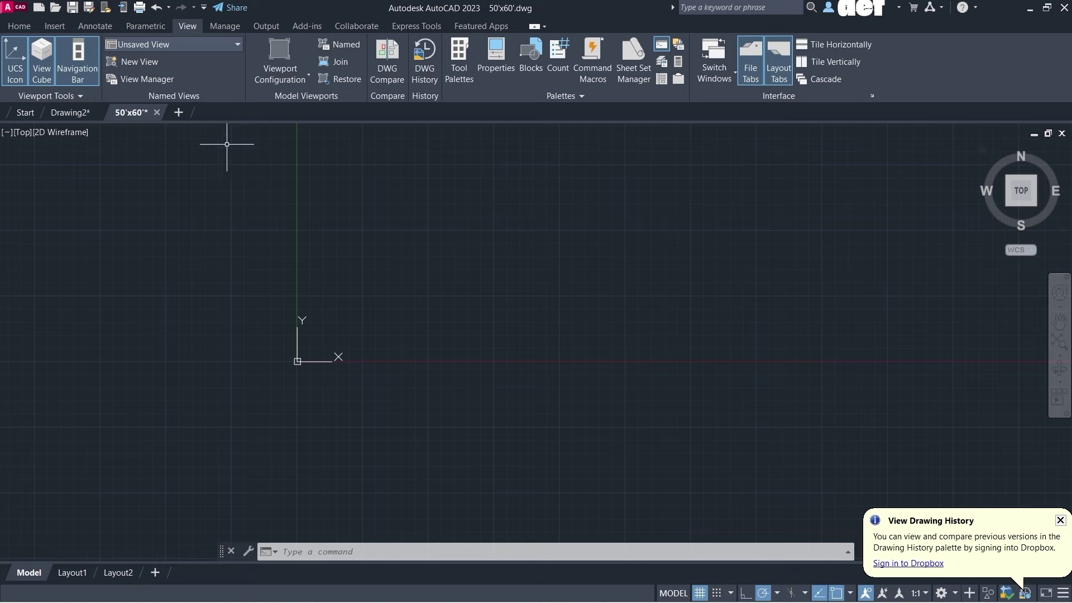
click(236, 161)
- Draw a circle of about 1'-1" radius, centred about 8'-4" along both X and Y from the origin
click(19, 26)
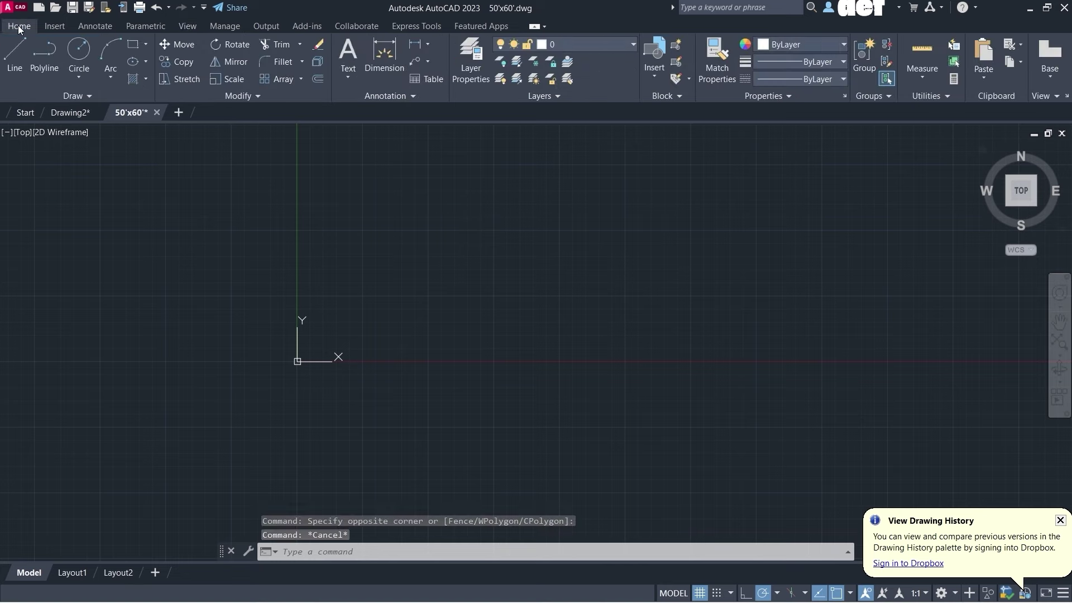
click(79, 50)
scroll(422, 226, up, 2)
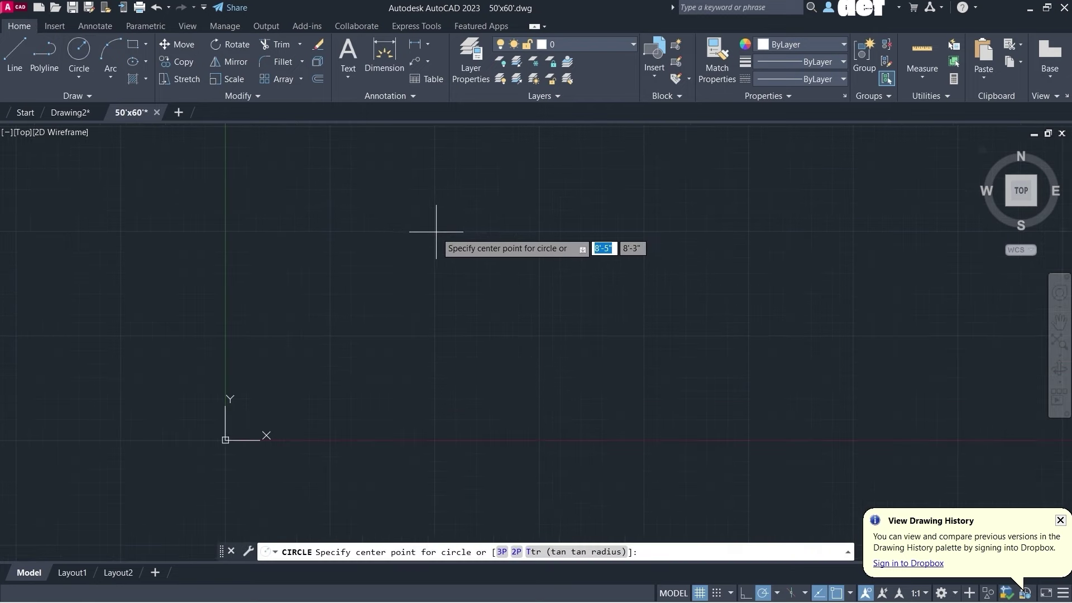
click(435, 230)
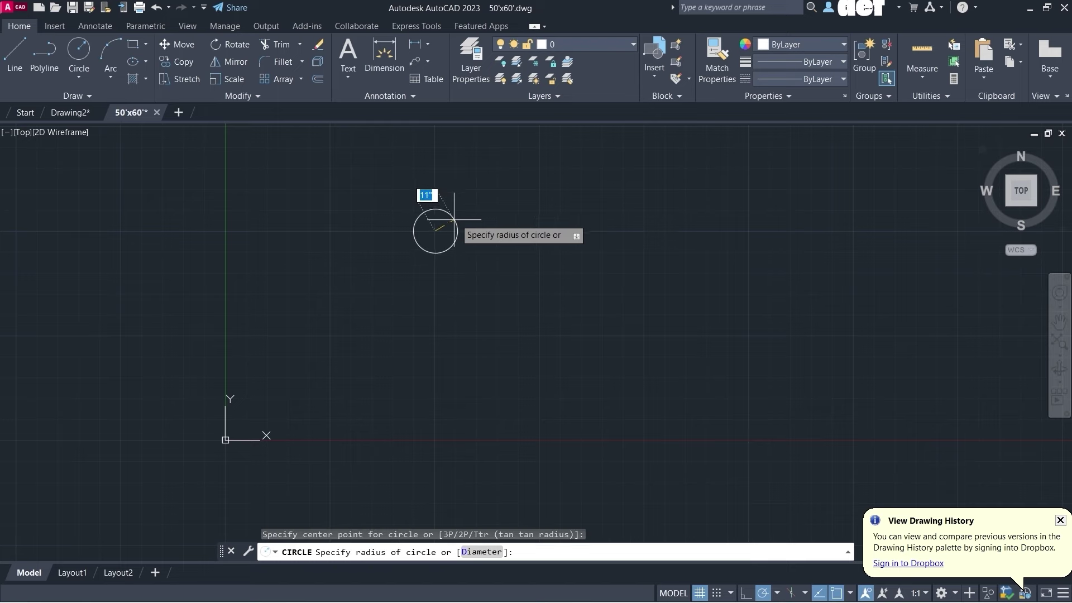
click(455, 211)
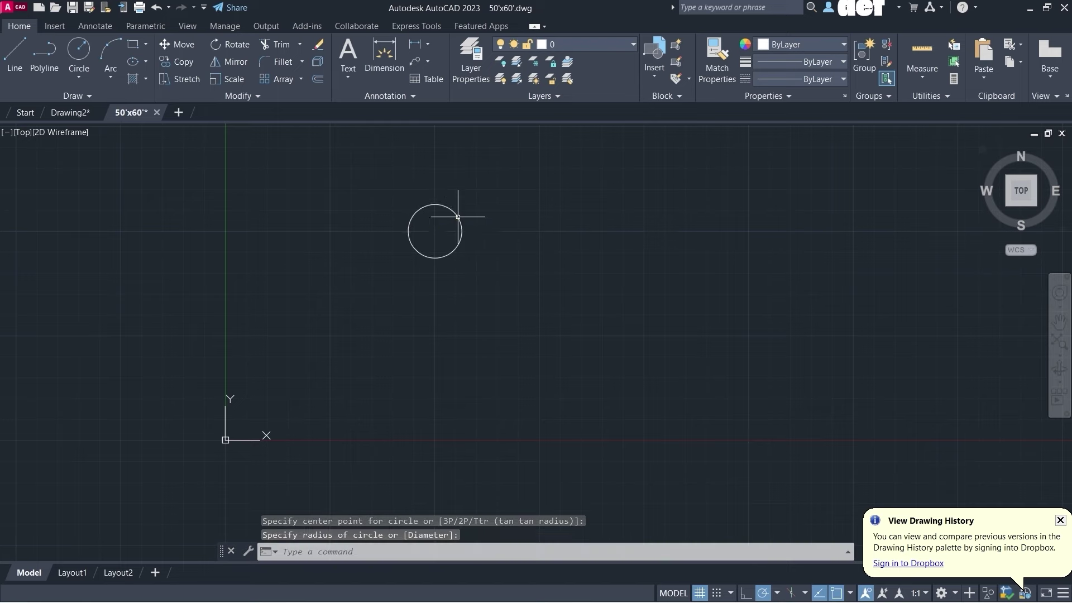
- Draw vertical and horizontal lines across the circle through its centre, splitting it into four quadrants
click(10, 58)
click(435, 258)
click(435, 231)
click(435, 205)
key(Return)
key(Return)
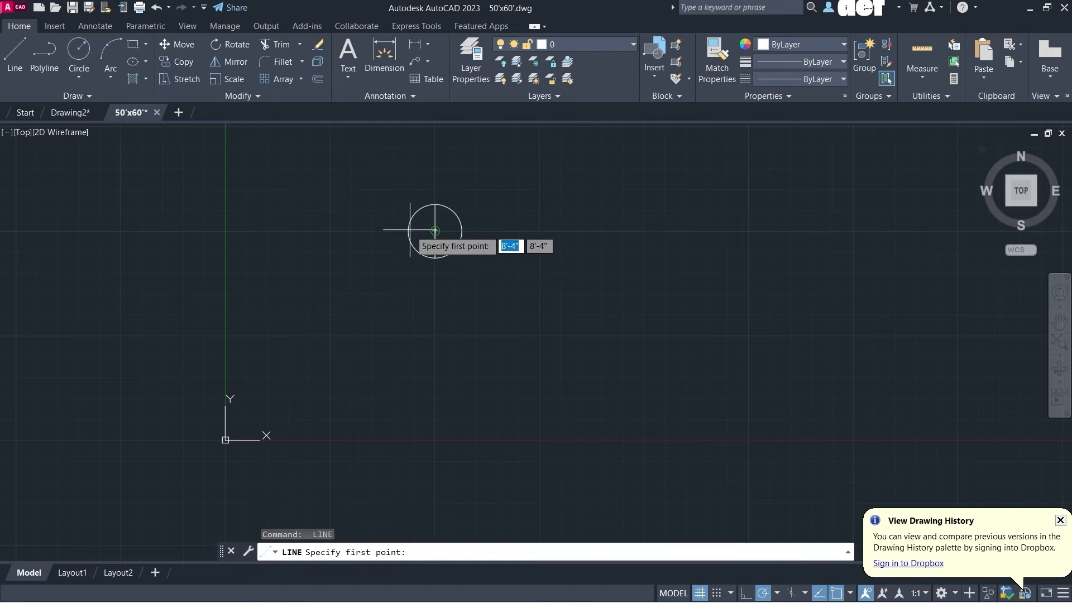
click(435, 231)
click(462, 231)
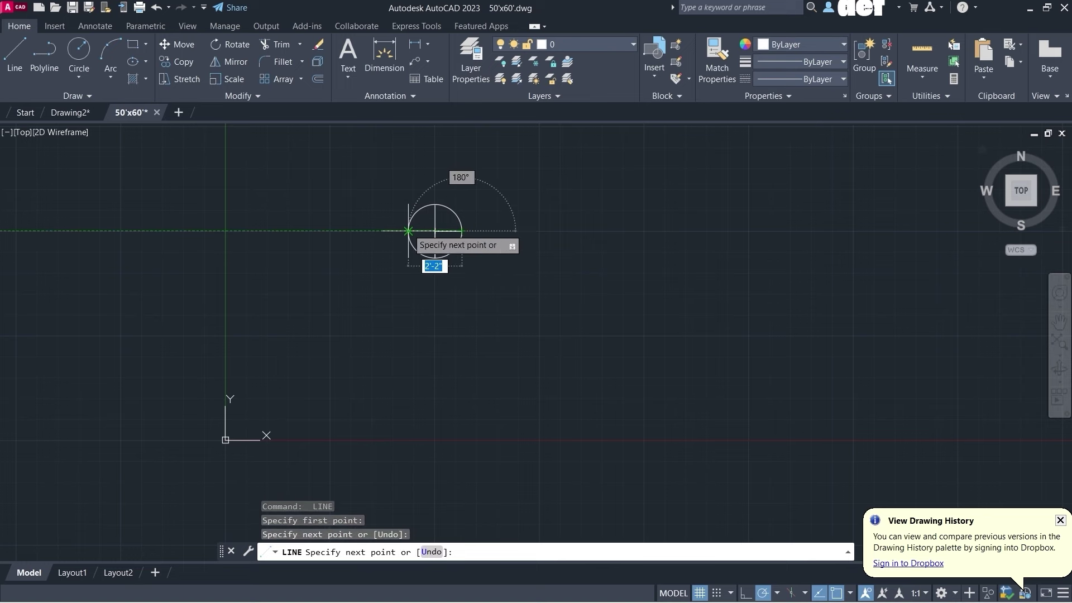
click(409, 231)
key(Return)
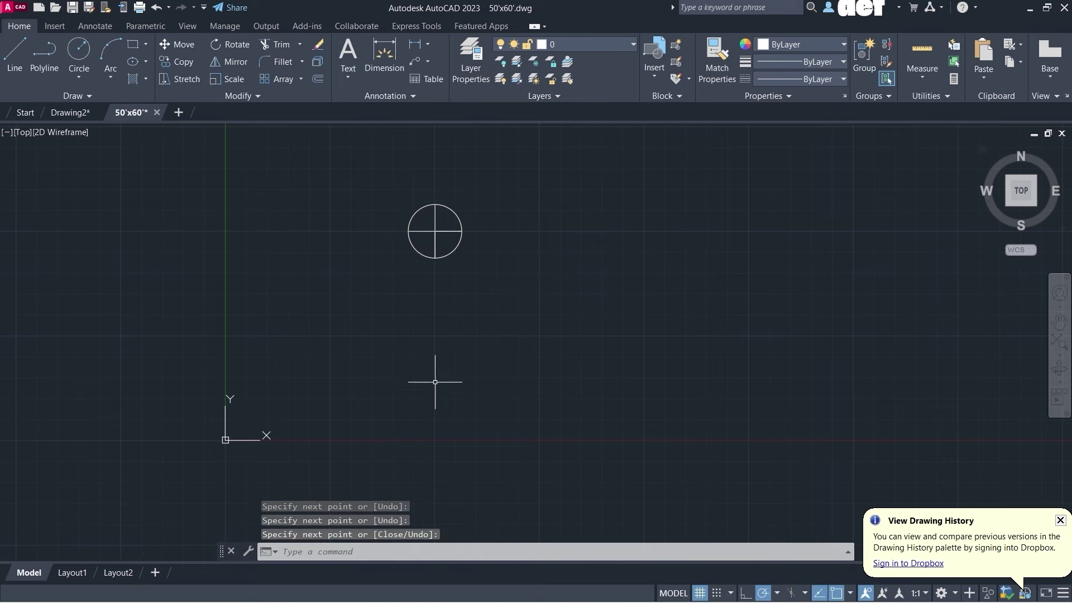
- Copy the circle with its cross lines straight down, using the circle's centre as the base point
click(78, 51)
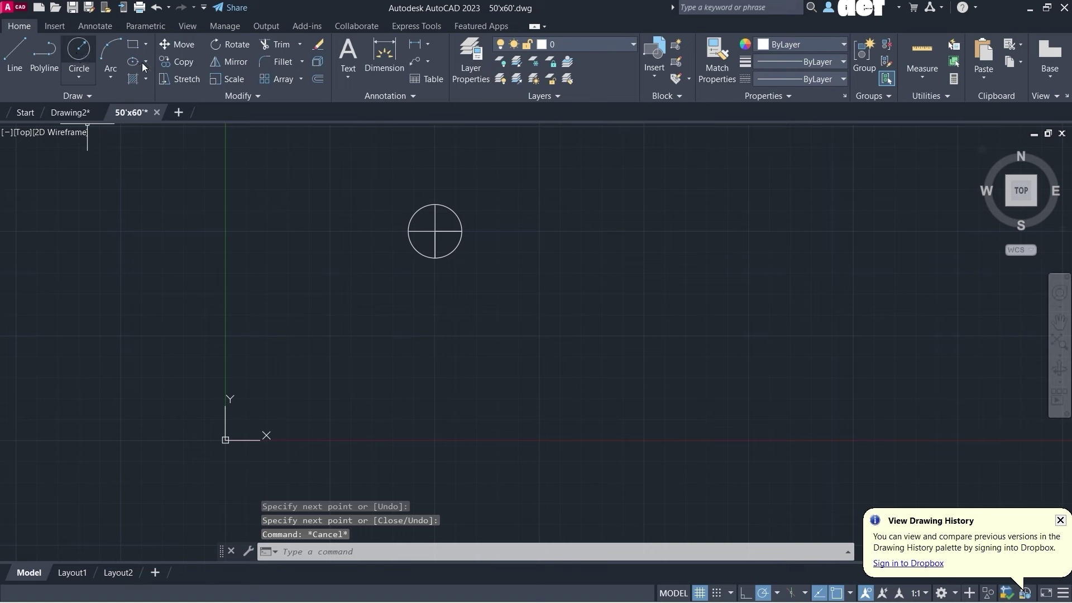
click(359, 186)
click(527, 347)
text(co)
key(Return)
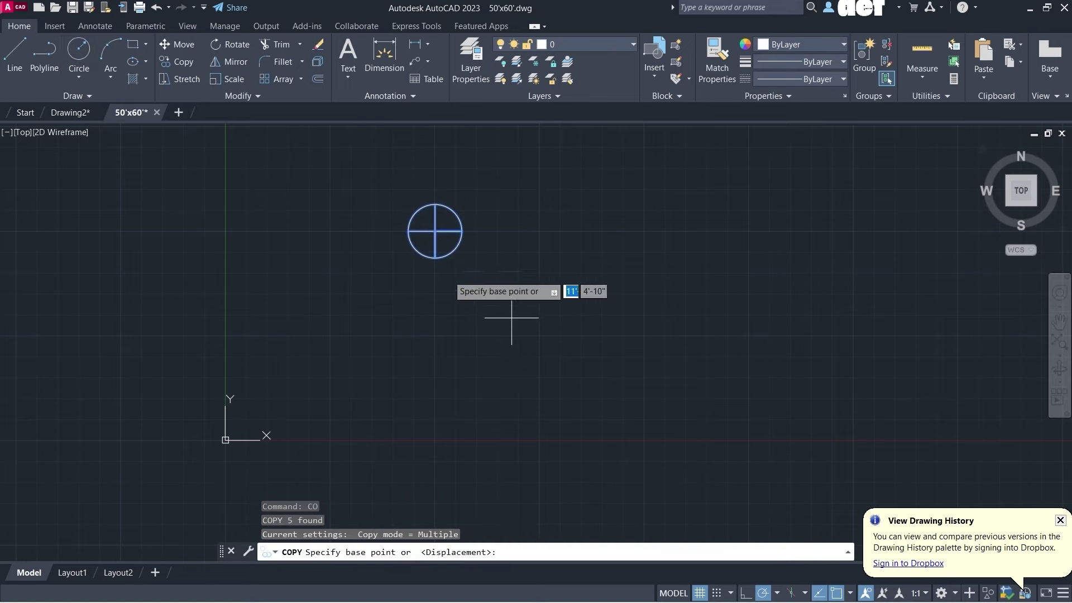
click(435, 231)
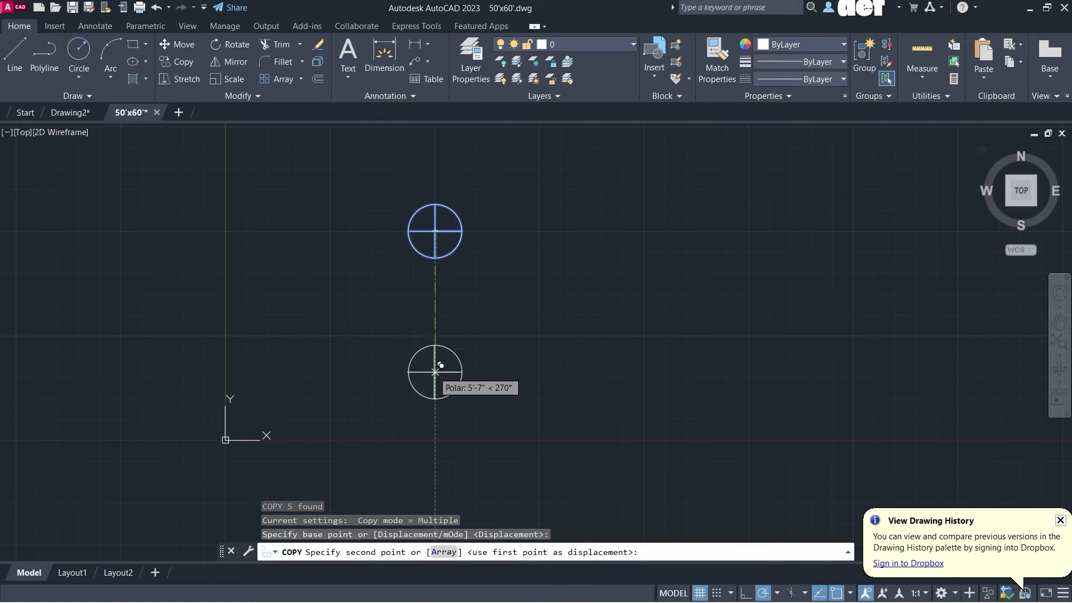
click(435, 338)
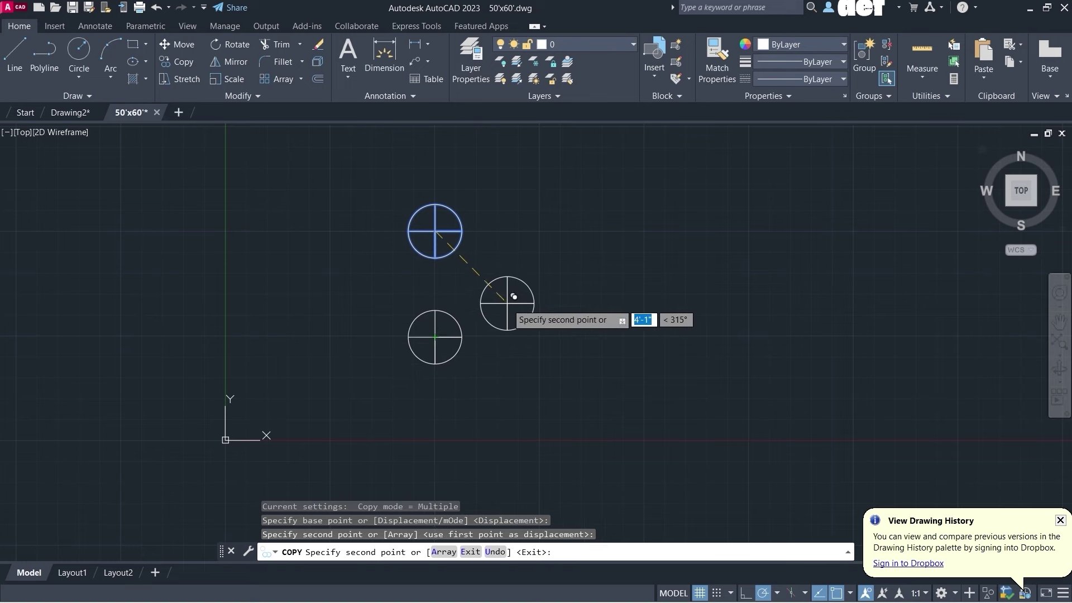
key(Escape)
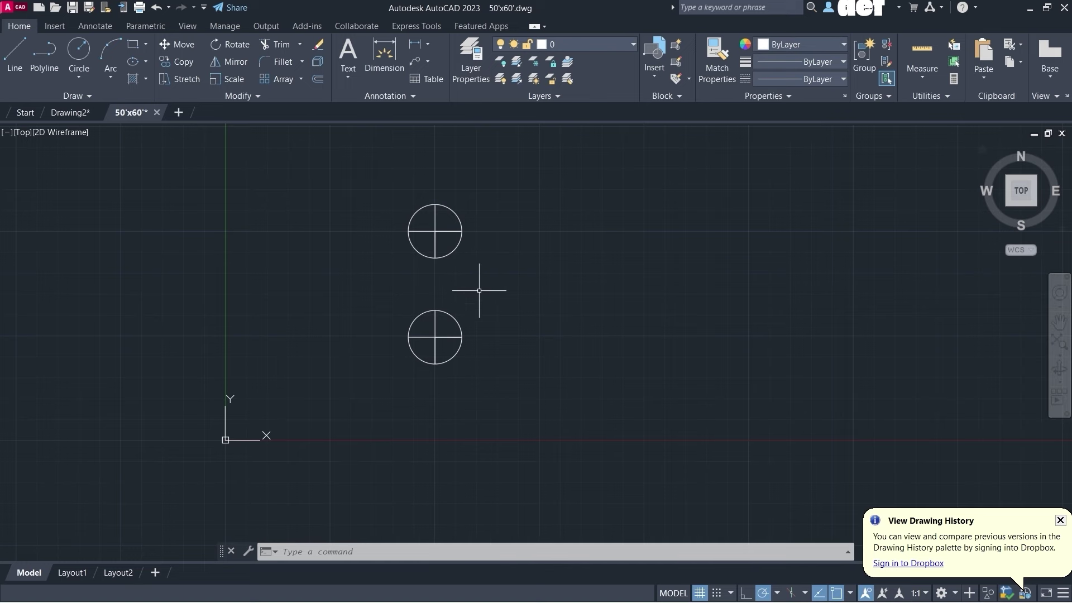
- Examine the two crossed circles and their position relative to the UCS icon at different zoom levels
scroll(435, 231, up, 2)
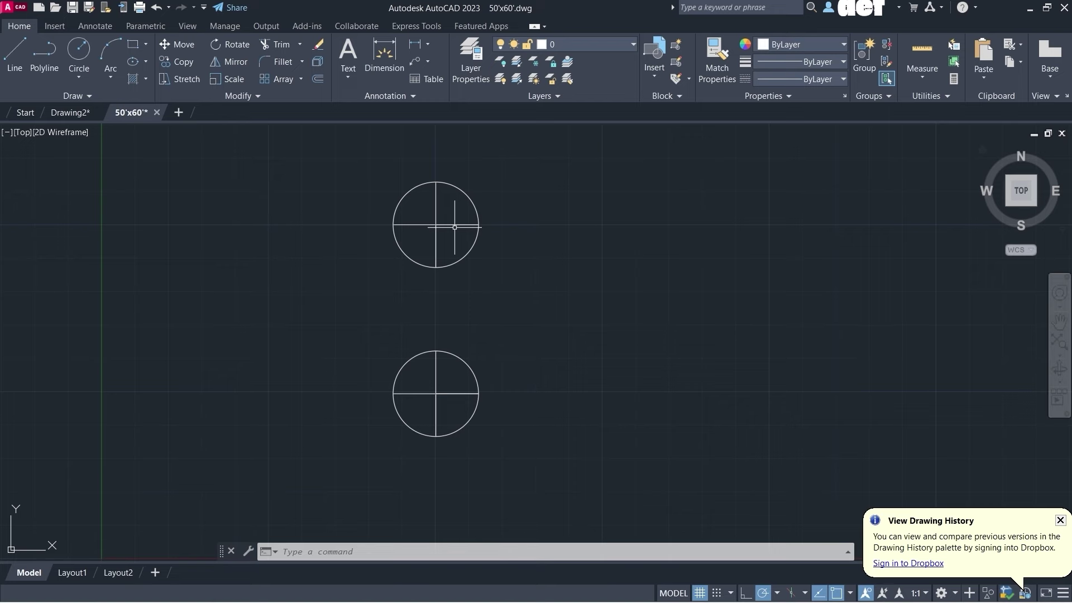
scroll(455, 227, down, 2)
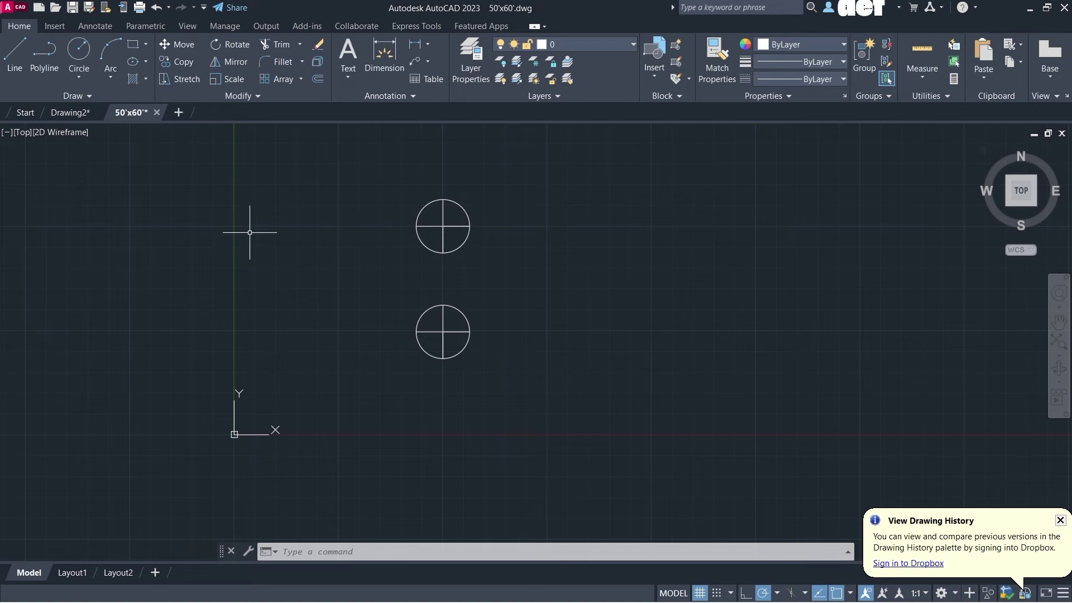
scroll(251, 227, up, 2)
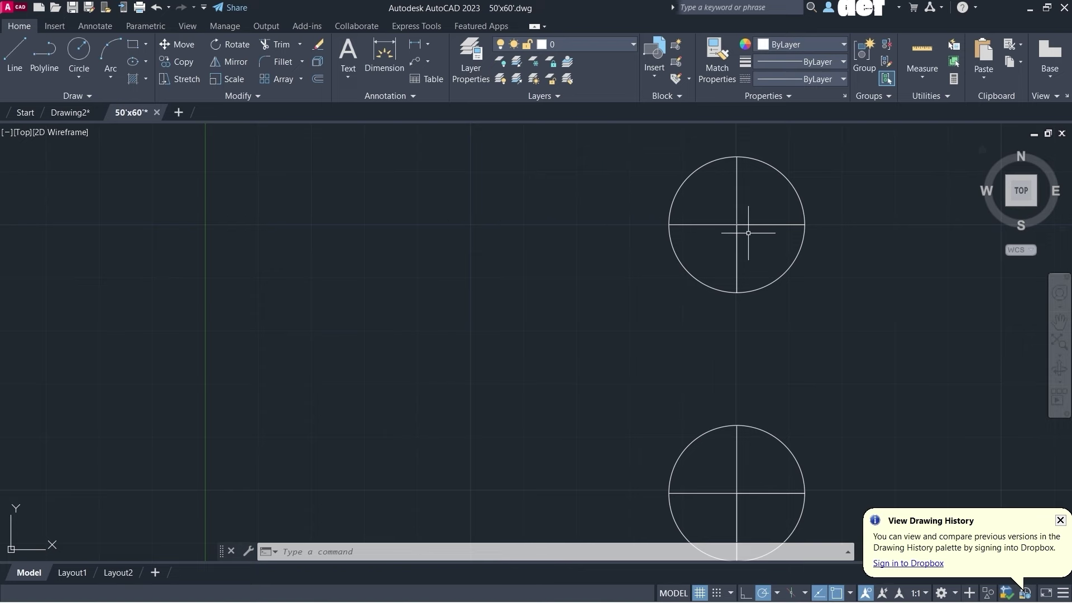
scroll(754, 227, up, 3)
scroll(711, 226, down, 5)
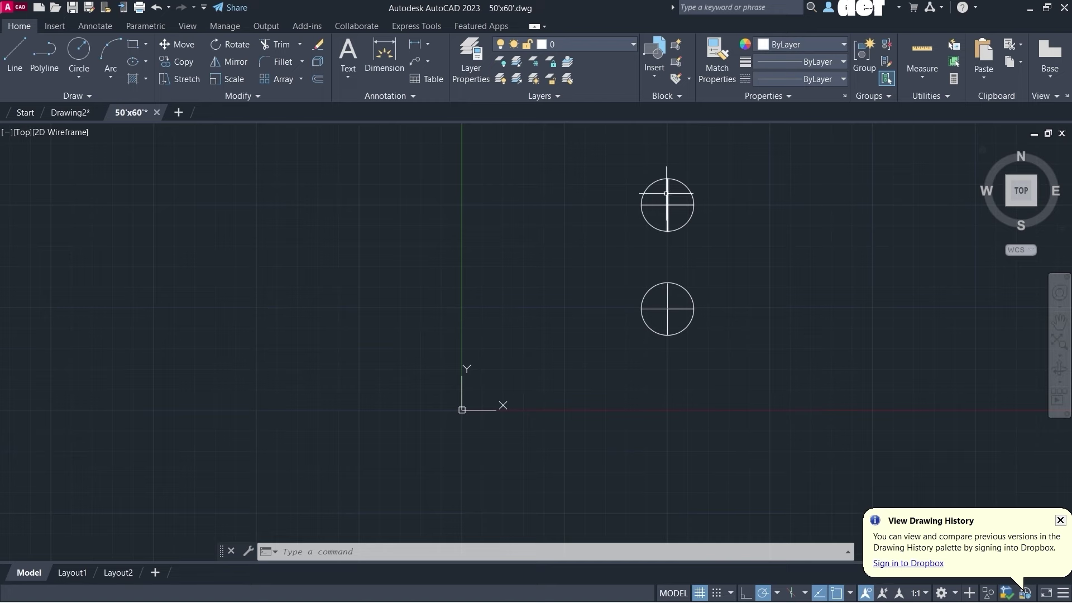
scroll(662, 436, up, 4)
scroll(666, 294, down, 2)
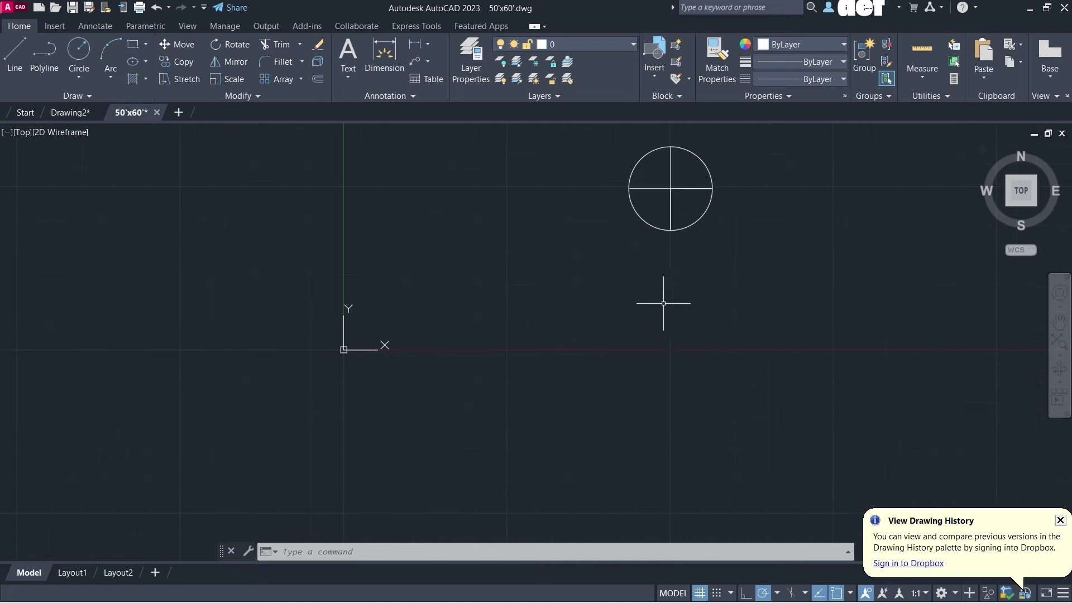
scroll(651, 294, down, 2)
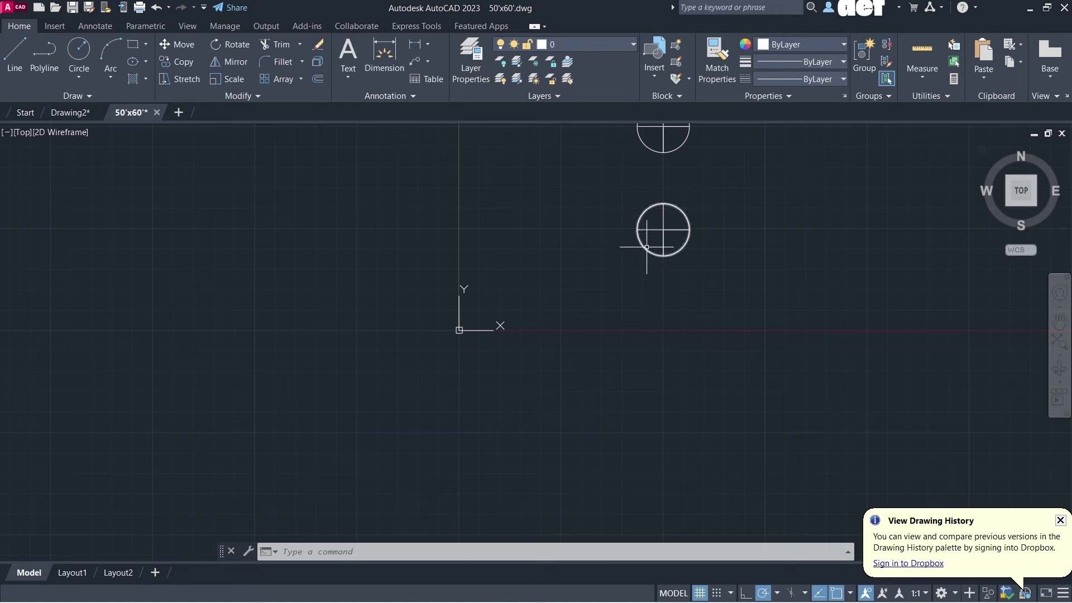
scroll(661, 177, up, 4)
scroll(664, 235, down, 2)
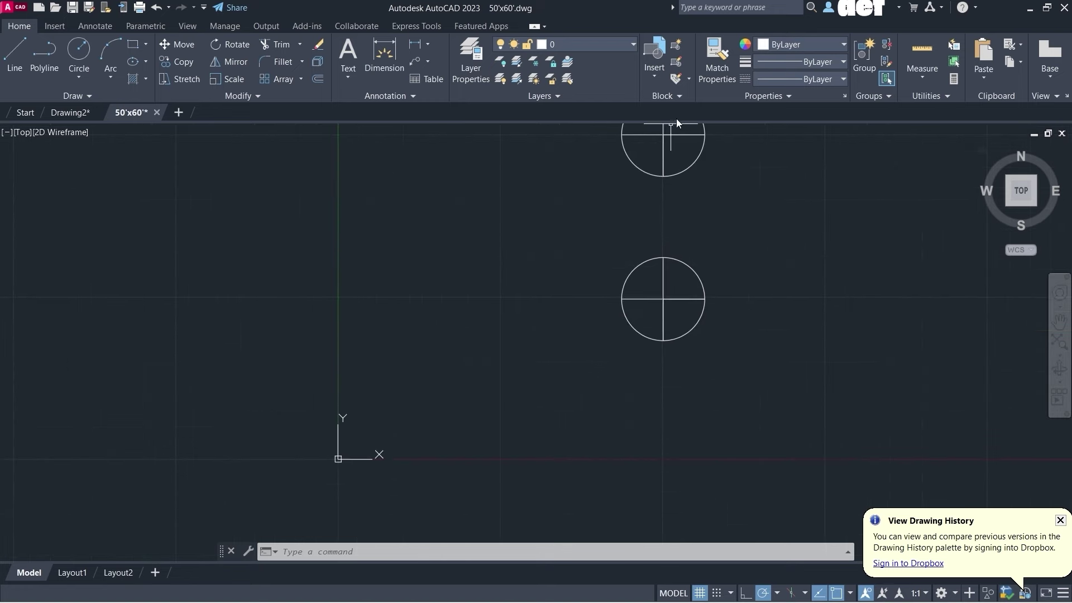
scroll(657, 388, down, 2)
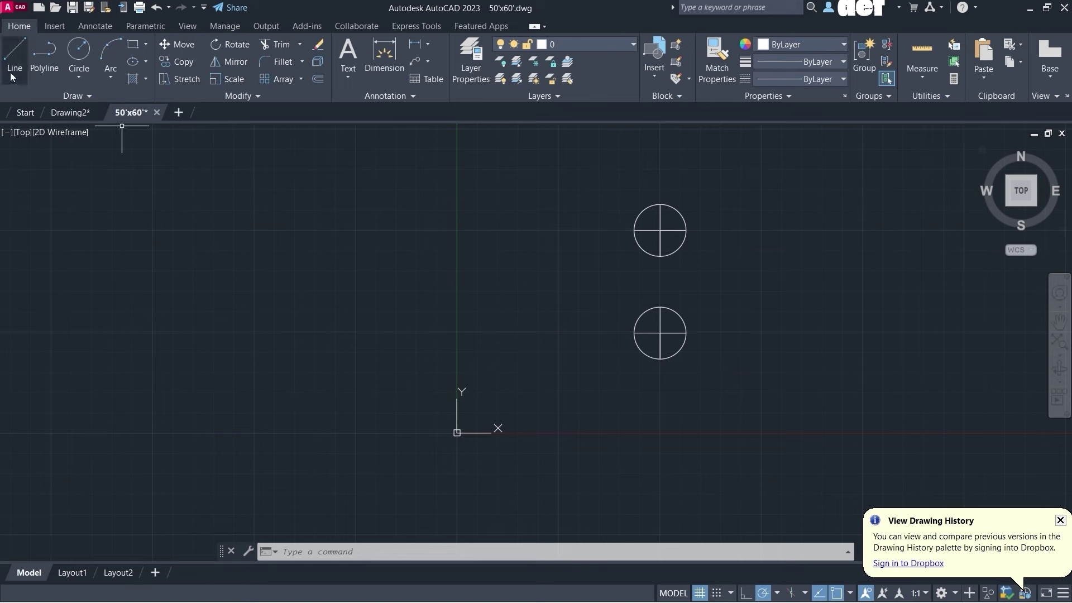
- From the upper circle's centre, draw a vertical line down to near the X axis and a horizontal line about 10'-3" long toward negative X
click(15, 54)
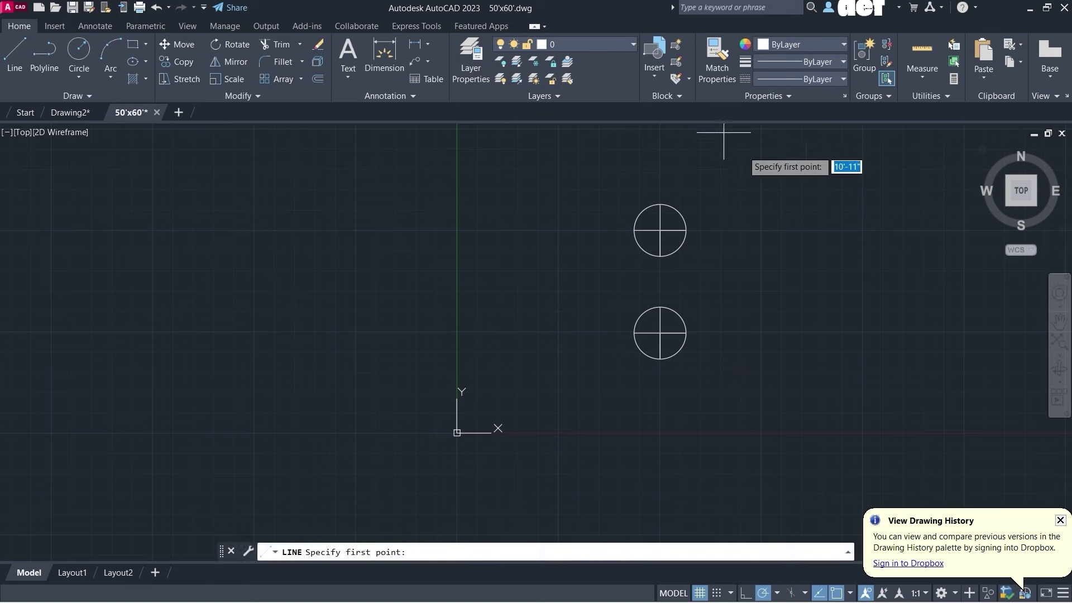
click(661, 229)
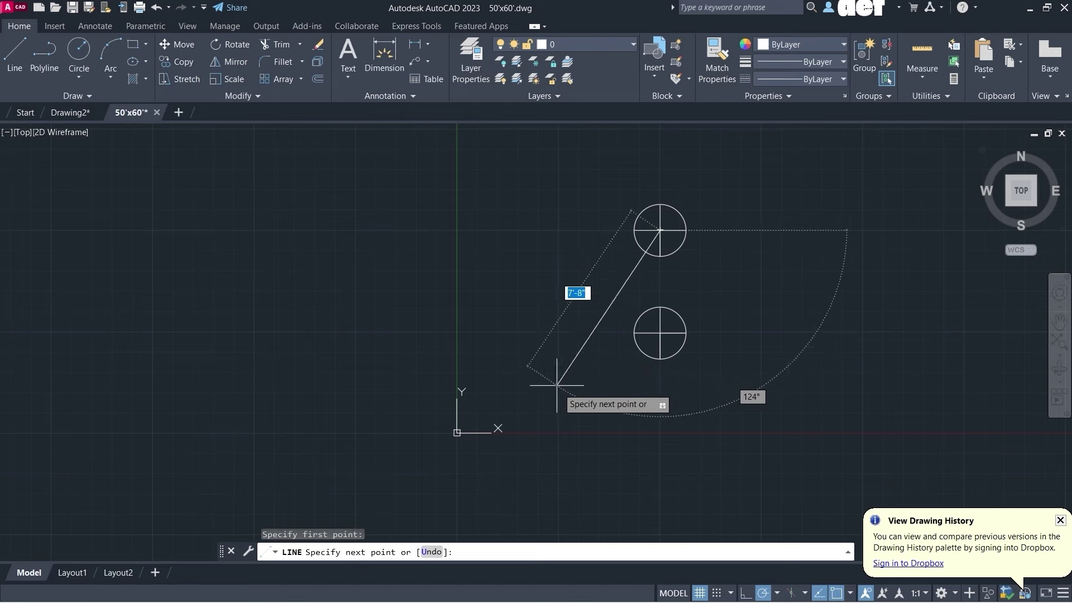
click(660, 436)
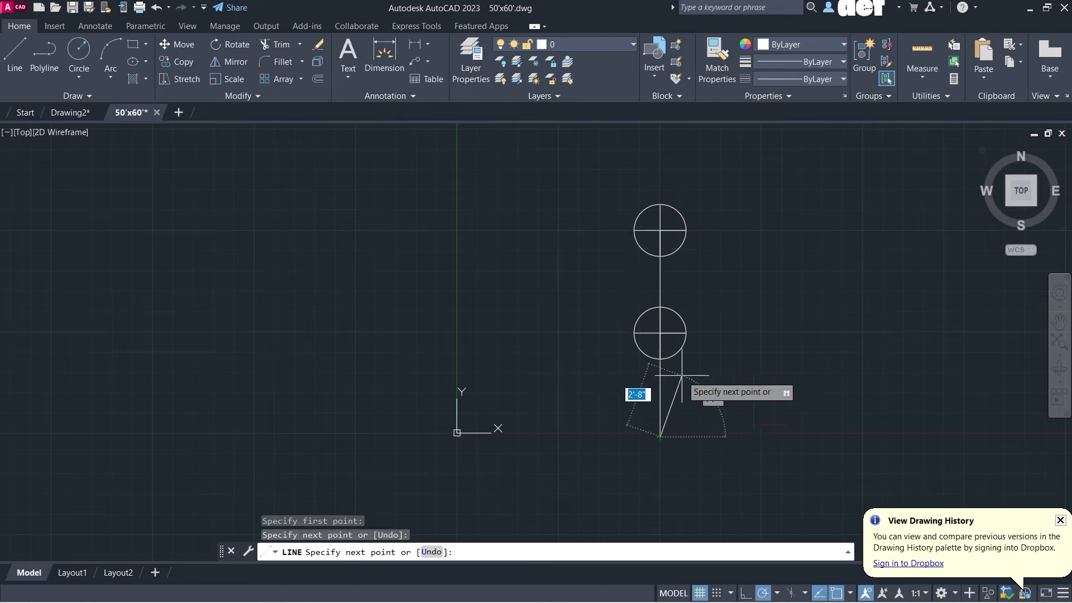
key(Return)
key(Return)
click(660, 229)
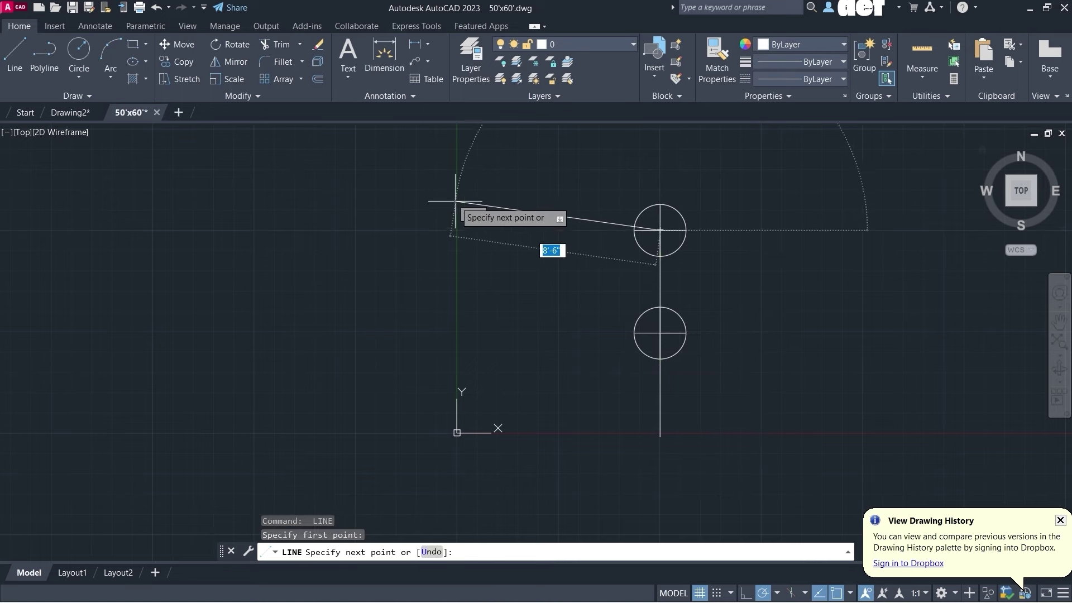
click(410, 229)
key(Return)
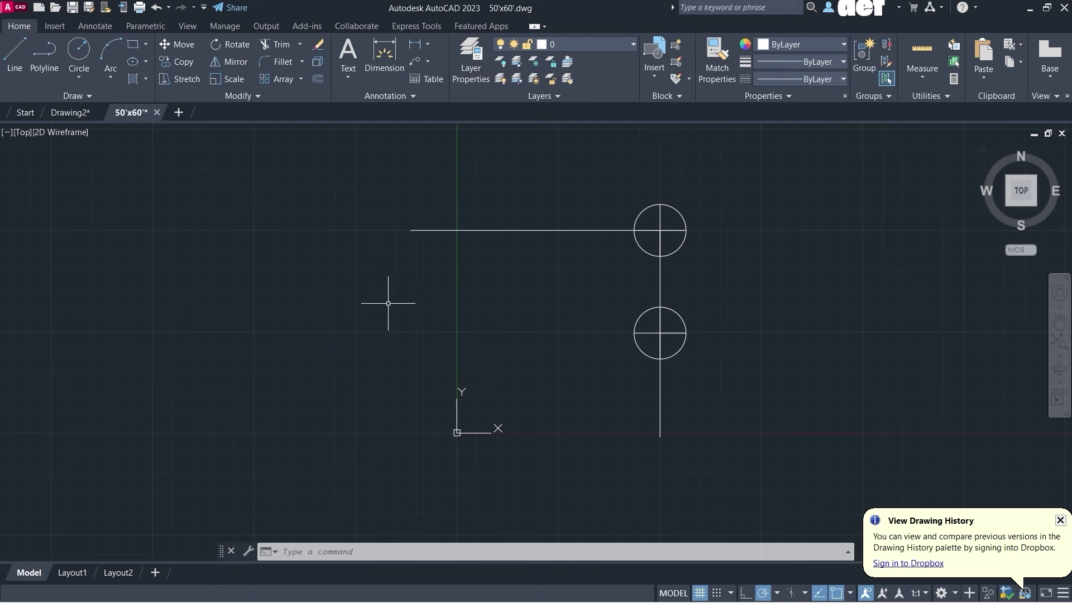
- Try to dimension the horizontal line that starts at the upper circle's centre
click(380, 73)
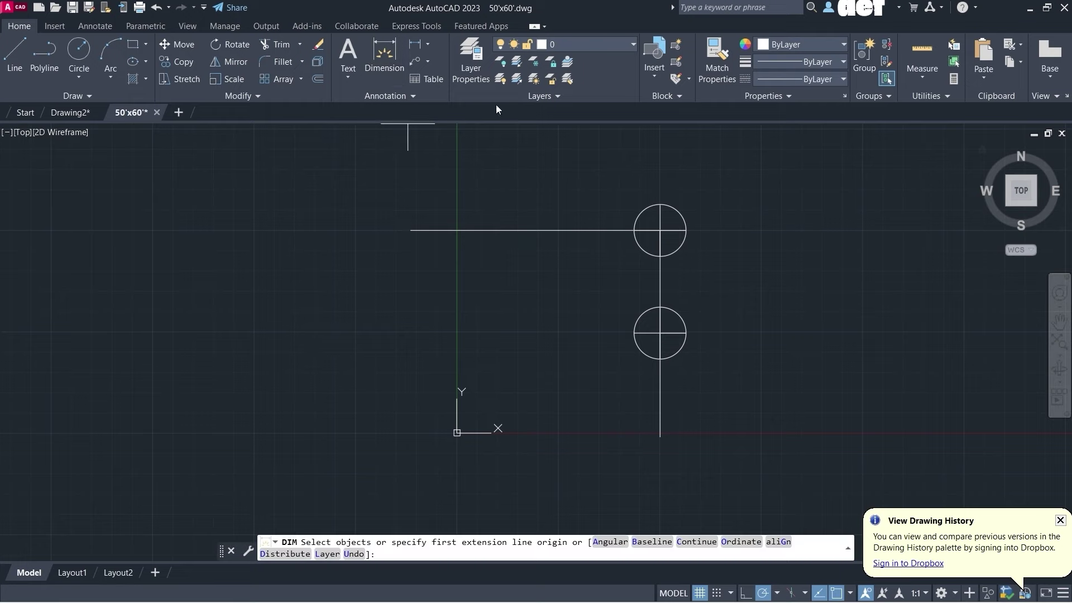
scroll(450, 229, up, 2)
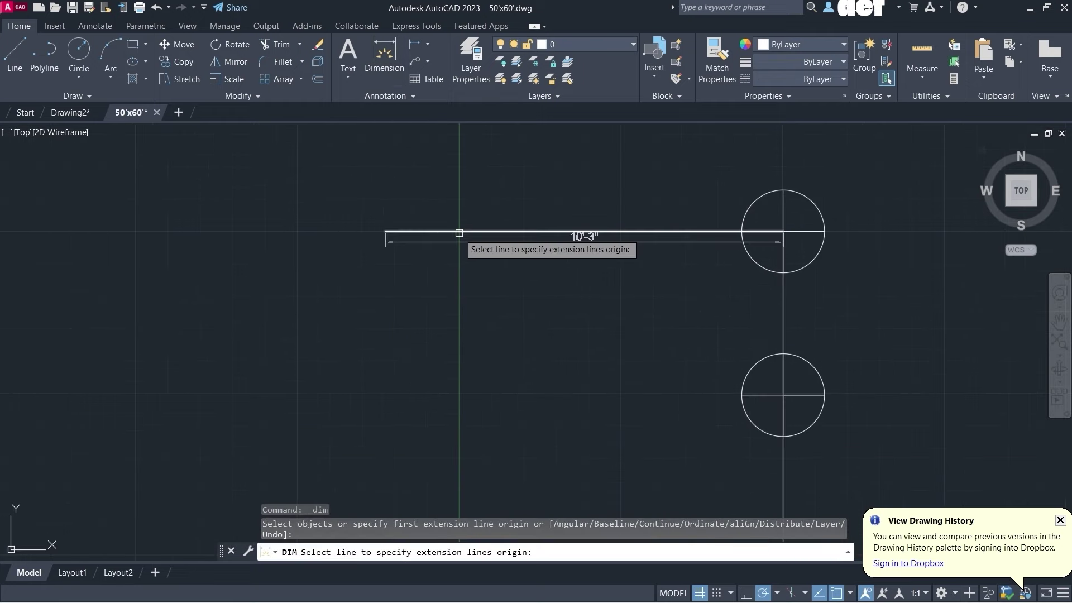
scroll(483, 219, down, 2)
key(Escape)
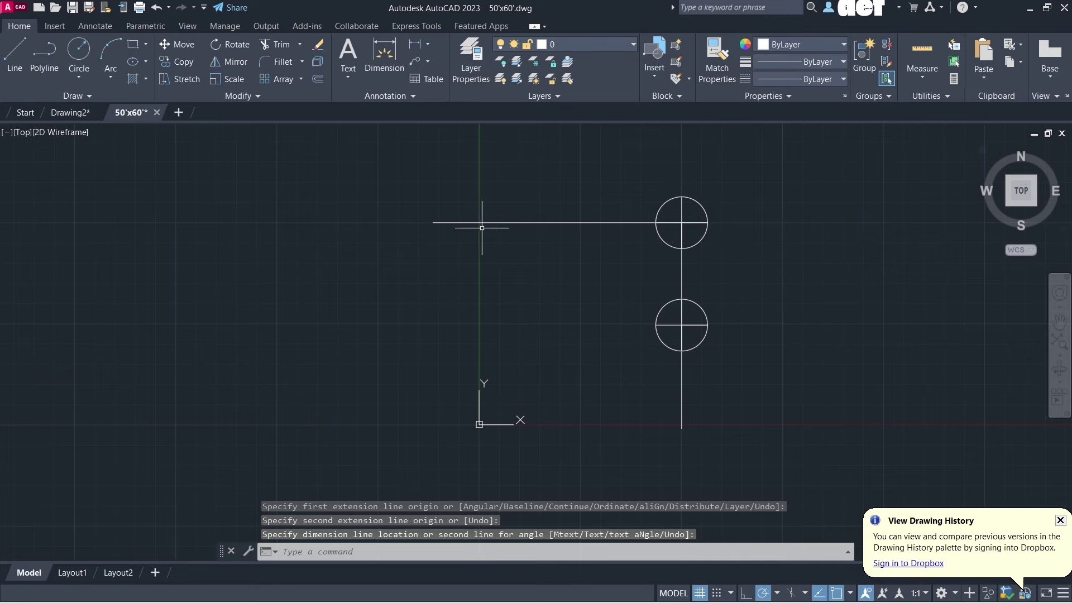
scroll(480, 224, up, 3)
scroll(962, 209, down, 2)
scroll(637, 162, down, 2)
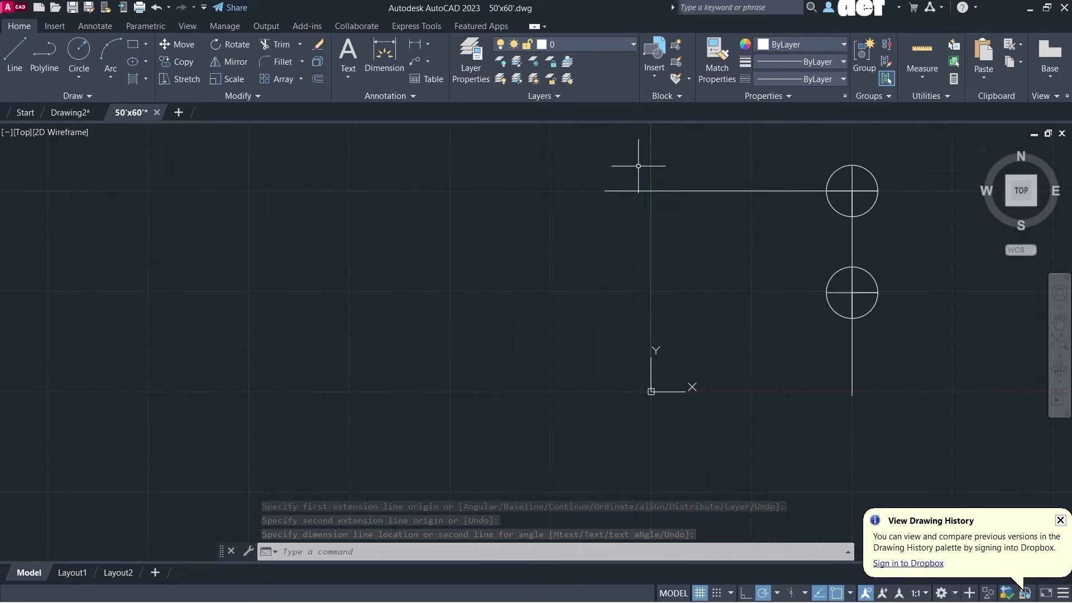
scroll(850, 184, up, 2)
scroll(850, 189, down, 2)
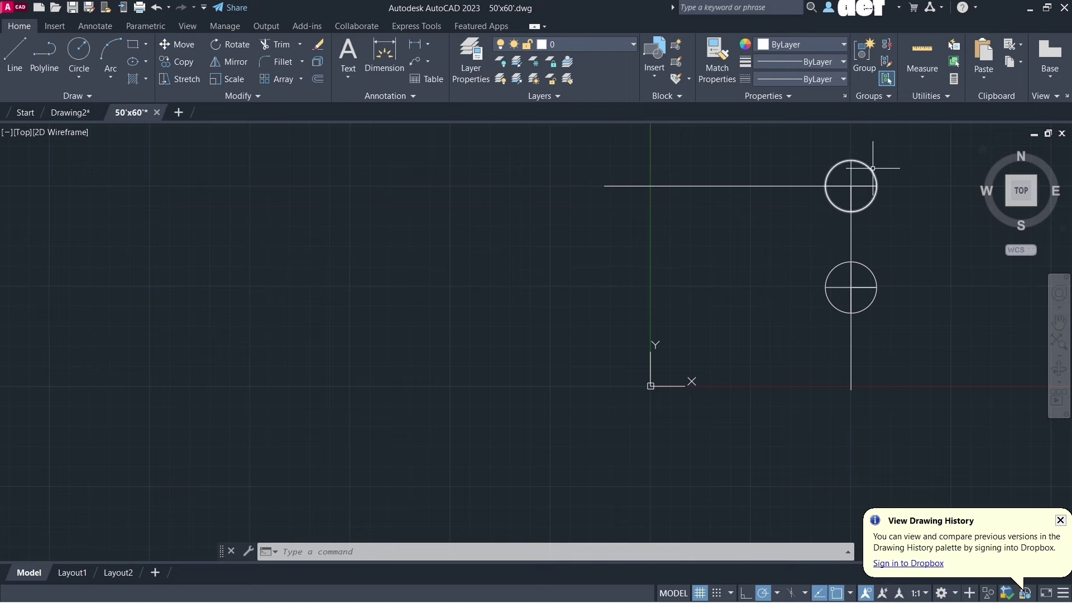
- Draw a horizontal line from the lower circle's centre to the Y axis
scroll(705, 191, up, 2)
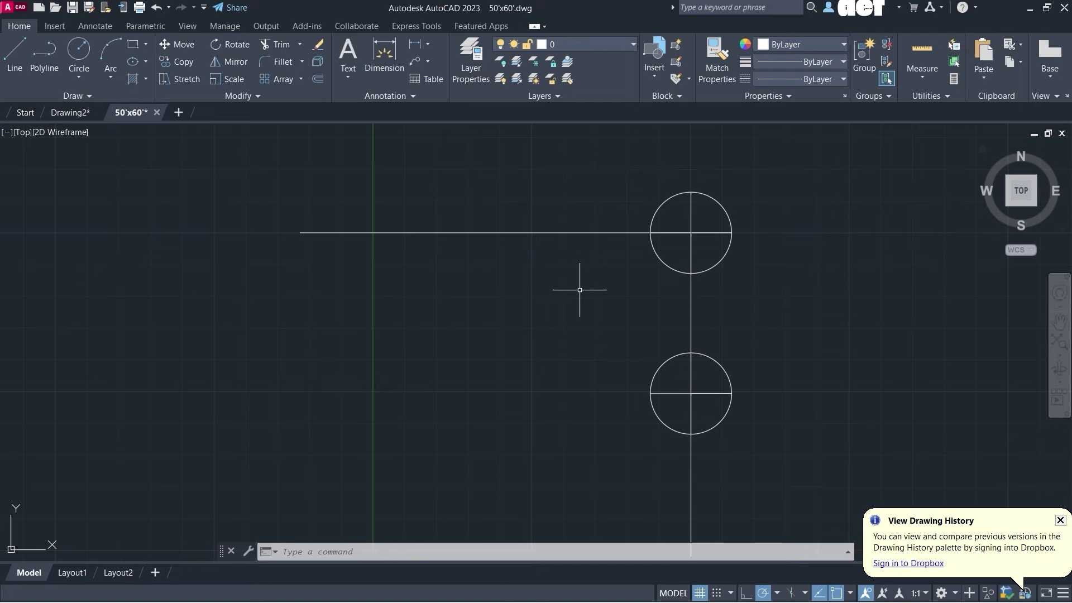
scroll(580, 291, down, 4)
scroll(608, 290, up, 4)
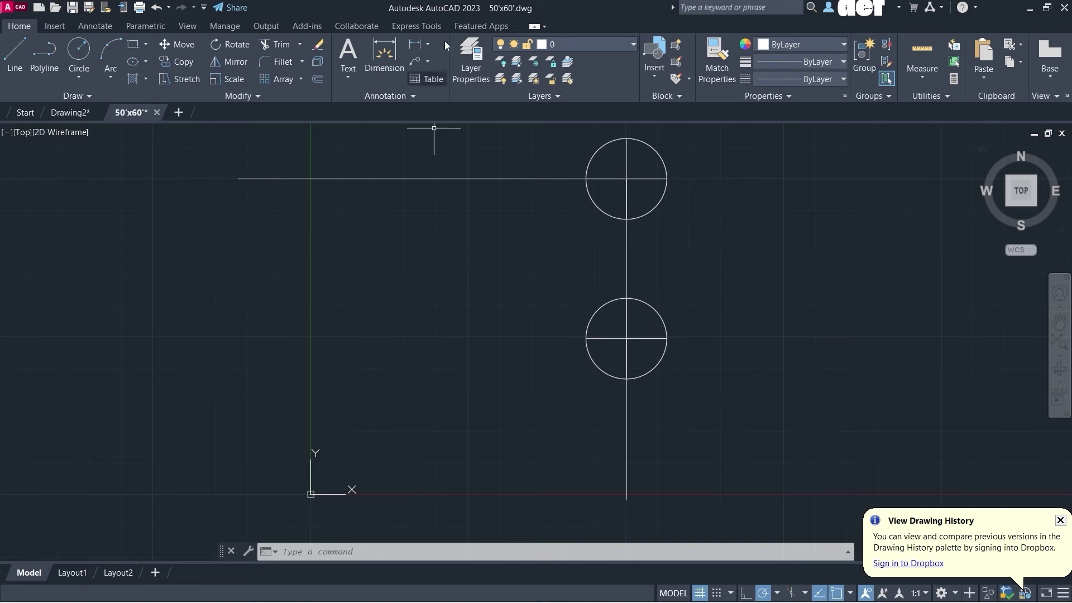
click(14, 67)
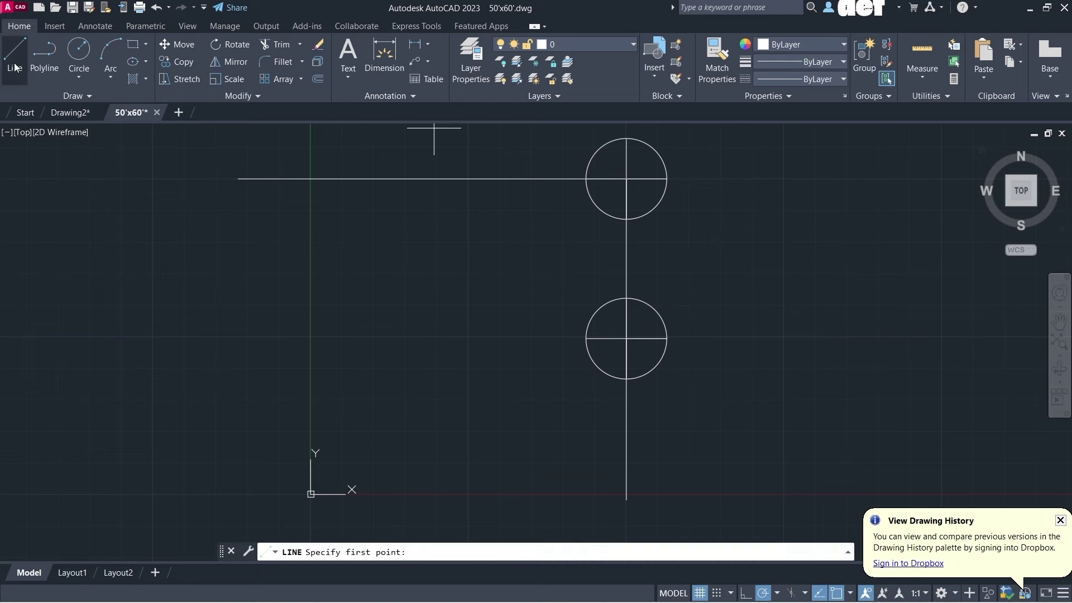
click(626, 337)
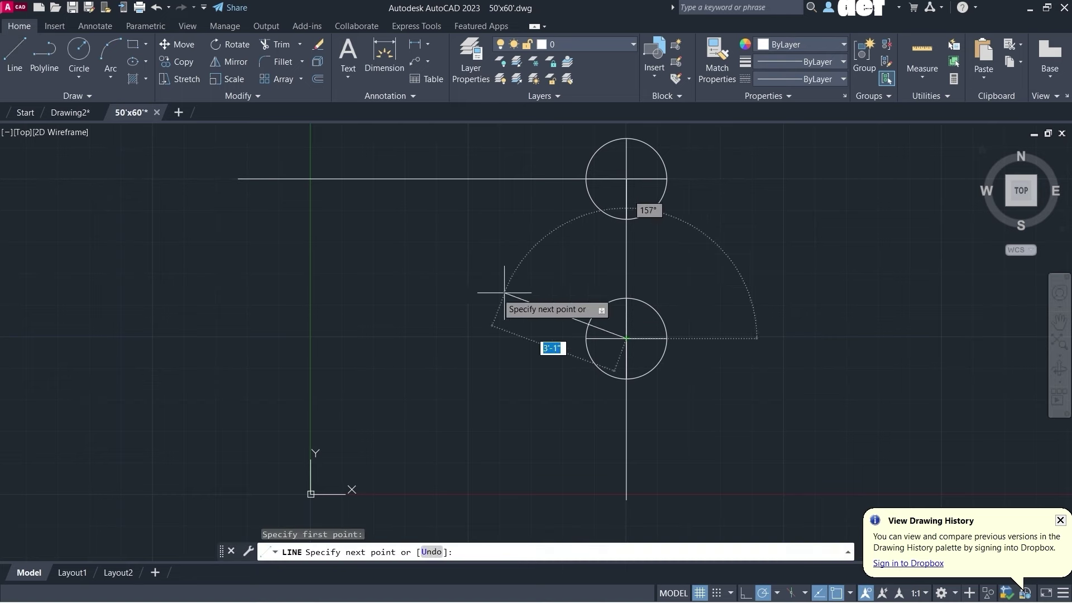
click(311, 338)
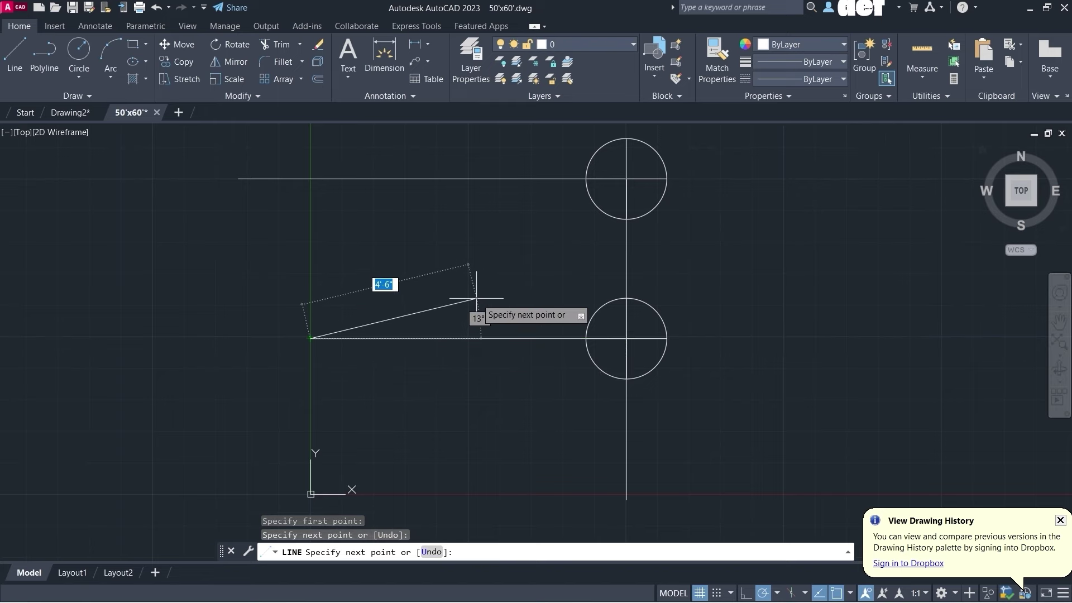
key(Escape)
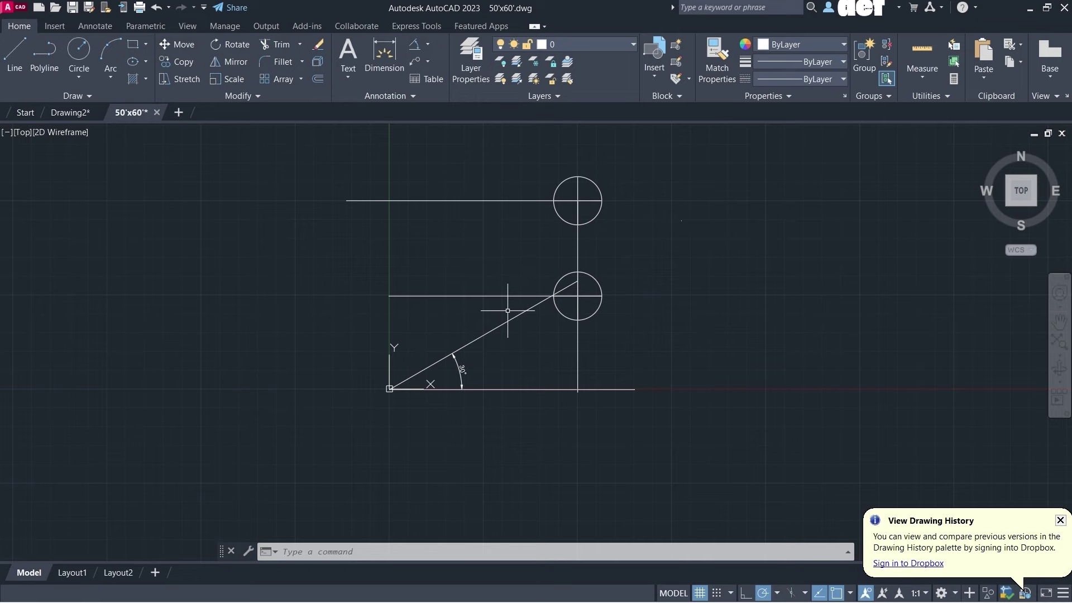
- Add the multiline text "10,30degrees" above the inclined line, near the 30° angle dimension
text(mt)
key(Return)
click(426, 317)
click(475, 335)
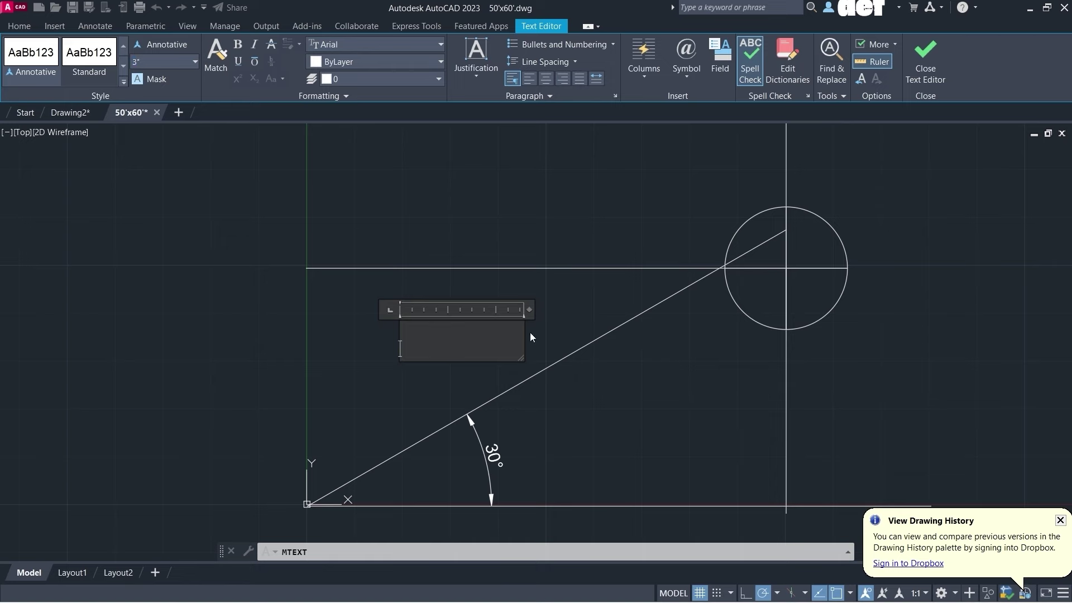
text(10,30degrees)
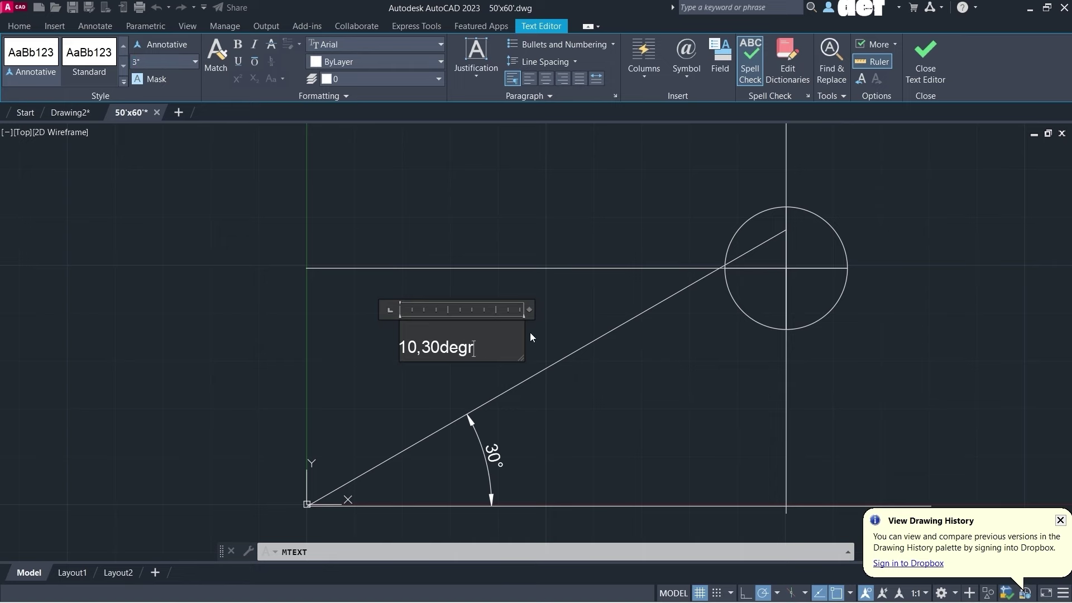
click(470, 391)
- Erase all the sketched circles, lines, text and the angle dimension around the origin
scroll(471, 363, down, 6)
click(318, 234)
click(716, 449)
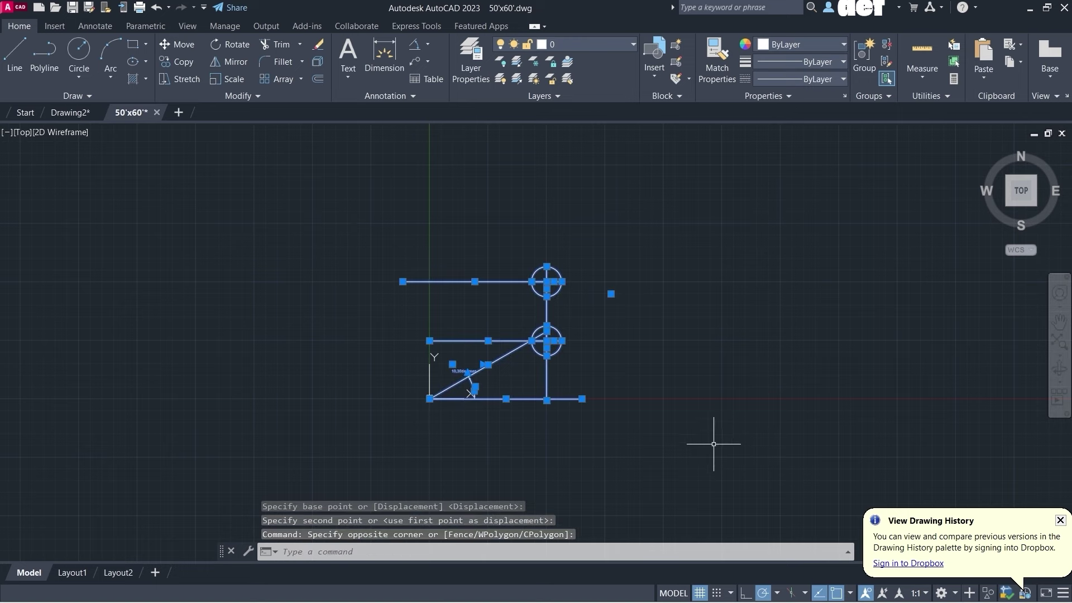
text(e)
key(Return)
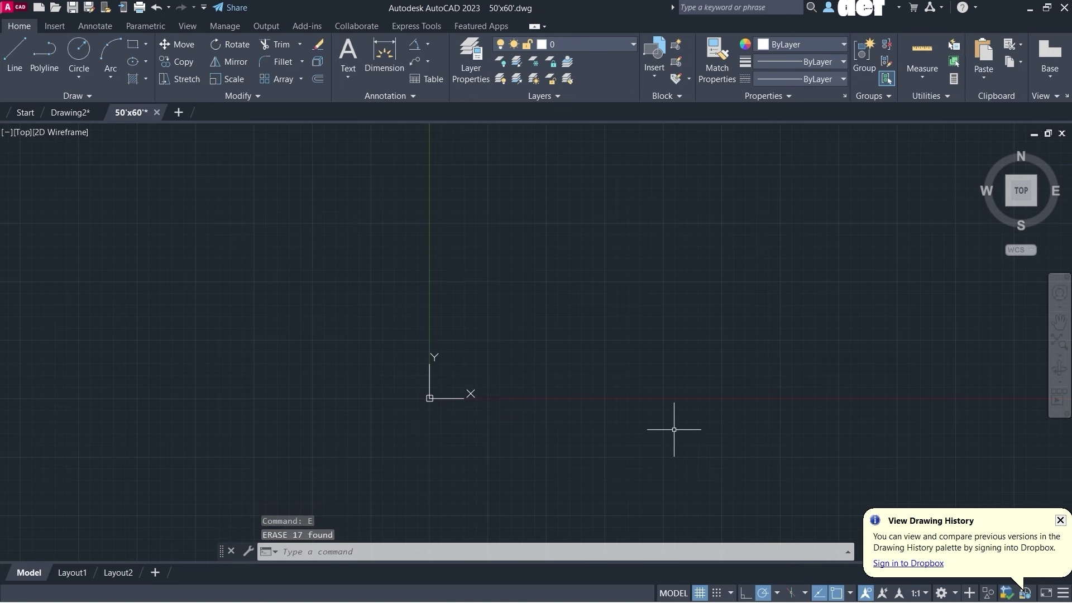
- Create a new blank drawing, and another one from the Start page based on the acad.dwt template
click(179, 112)
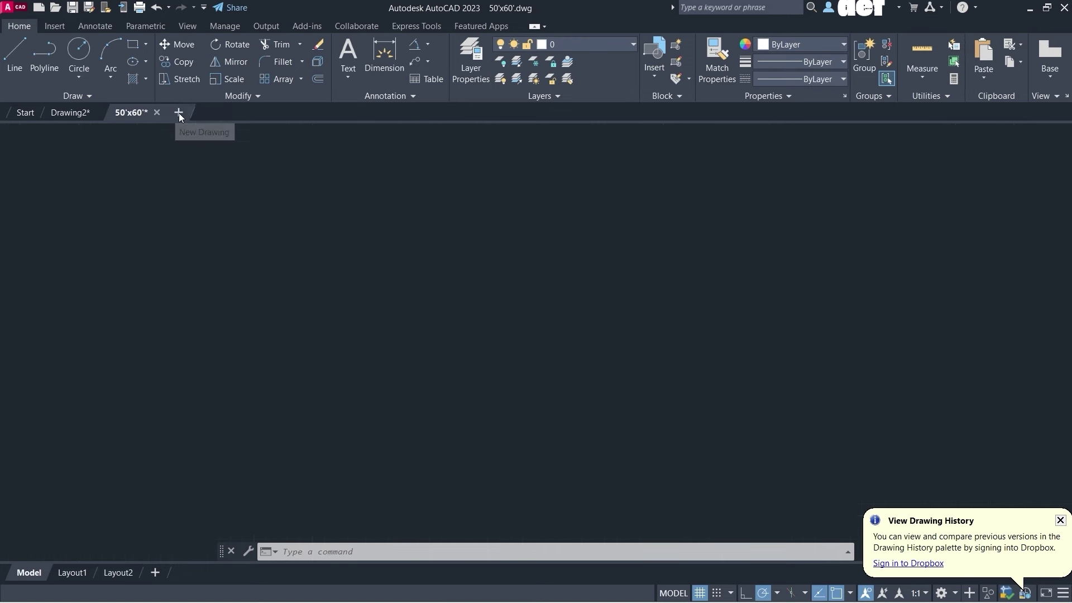
click(29, 115)
click(174, 269)
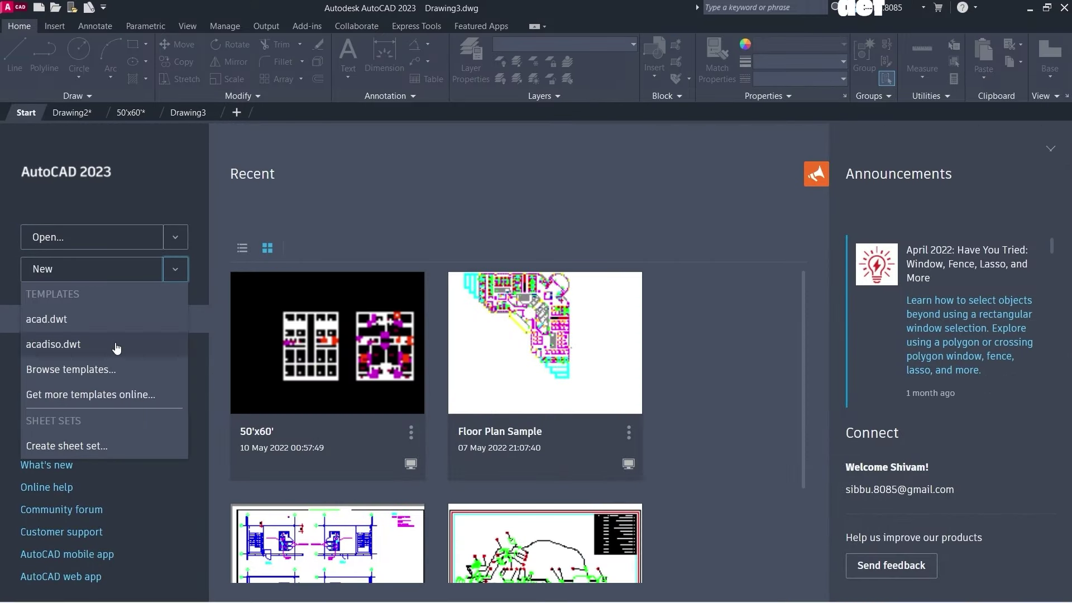
click(107, 323)
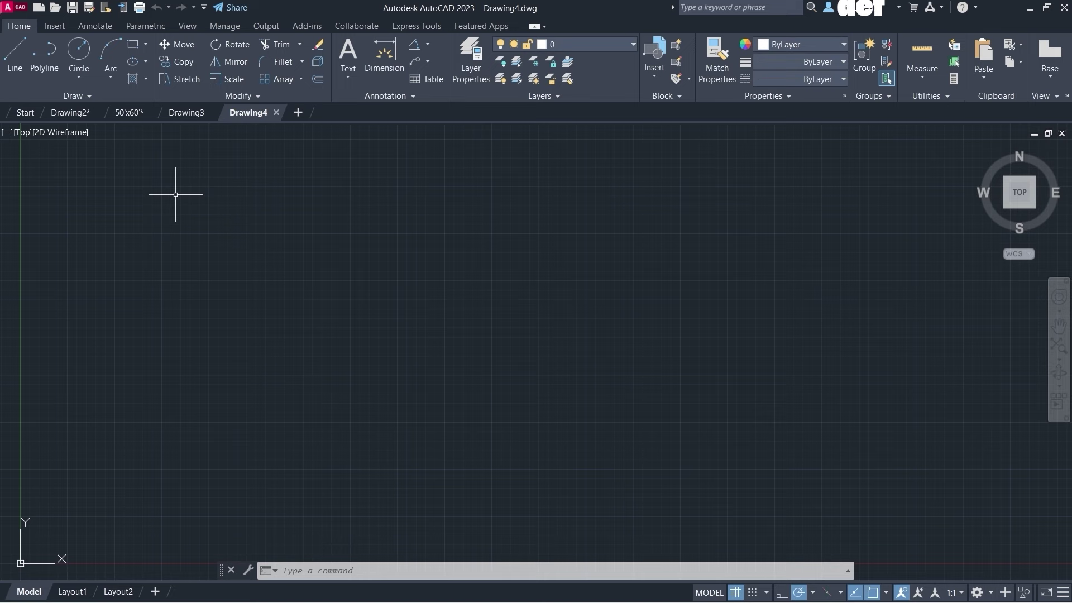
- View the Drawing Units dialog with the UNITS command and close it without changing any setting
text(di)
key(Escape)
text(un)
key(Return)
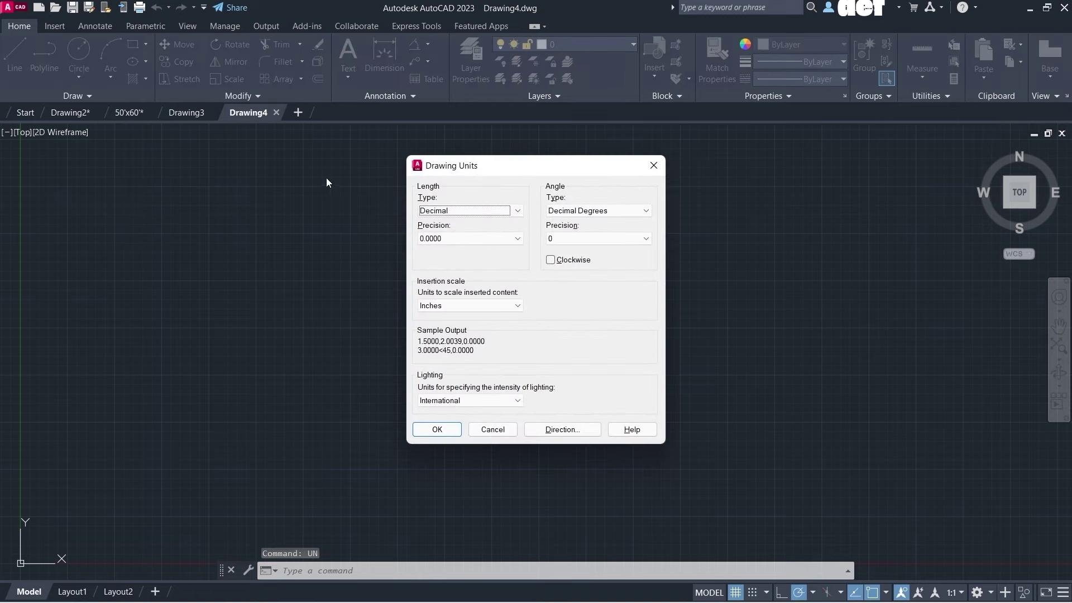
drag(495, 168, 488, 170)
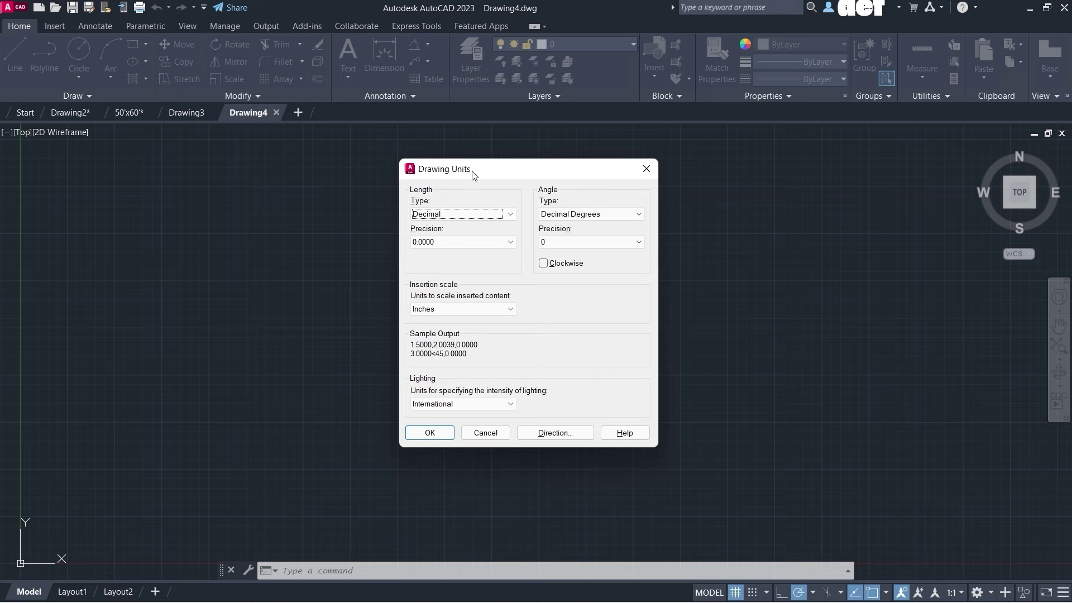
click(646, 168)
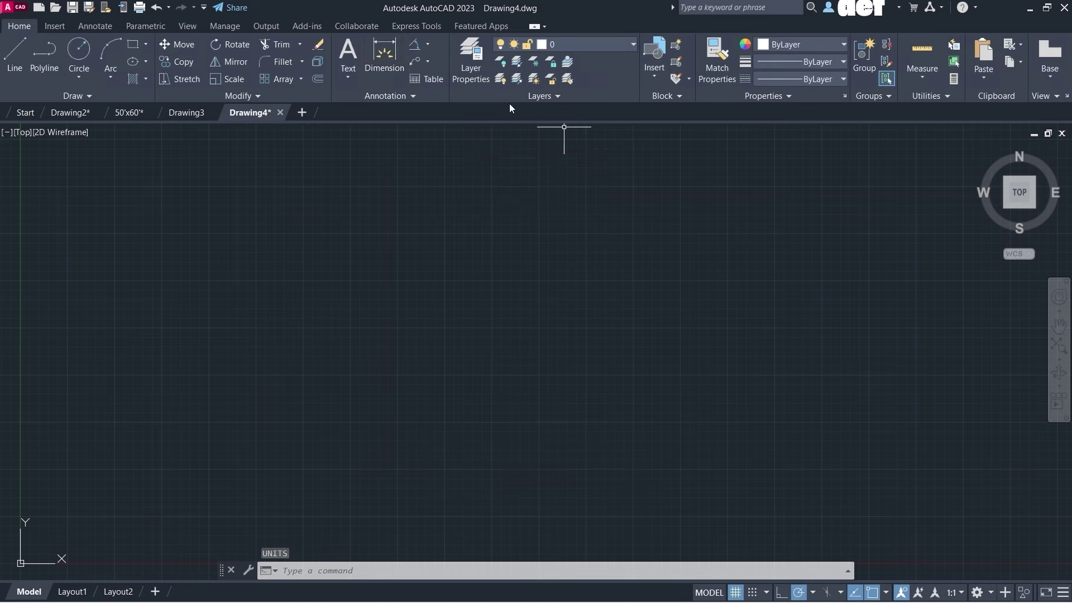
- Reopen the Drawing Units settings through the drawing utilities and set the length type to Decimal with precision 0.00
click(12, 10)
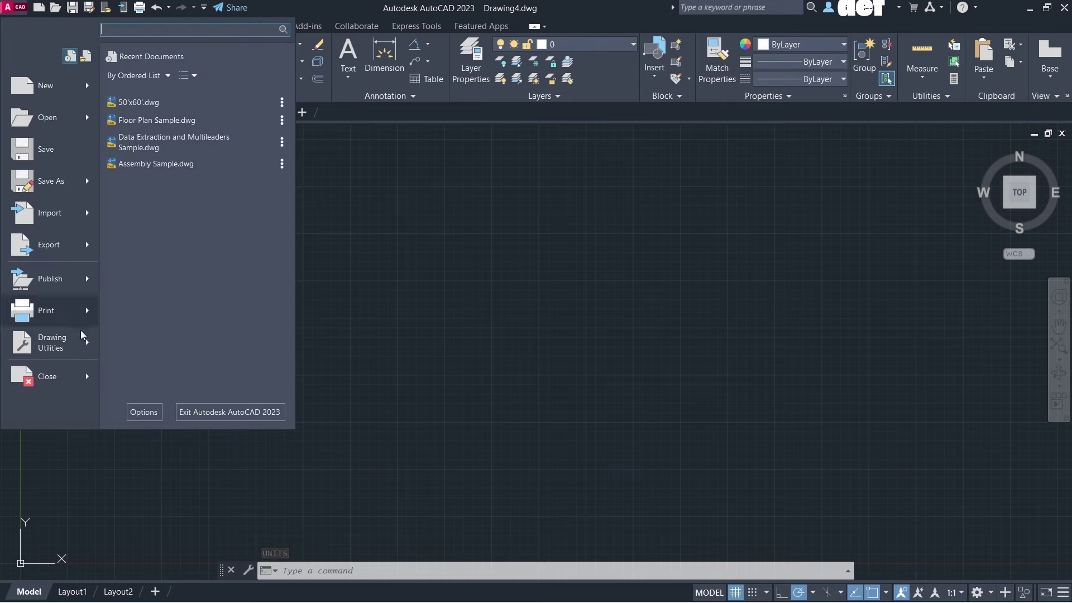
mouse_move(86, 343)
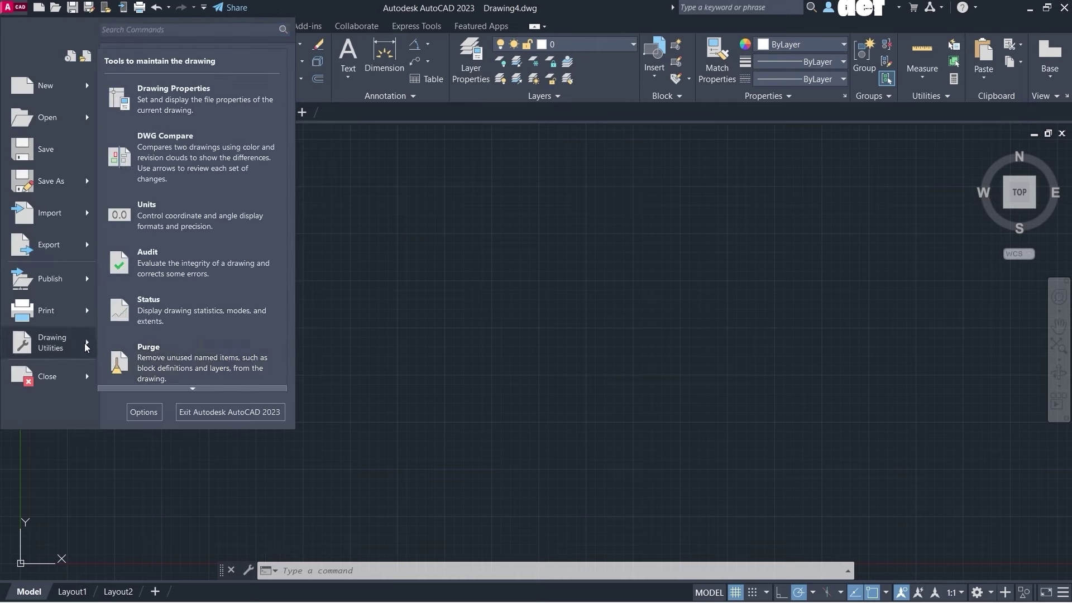
click(218, 224)
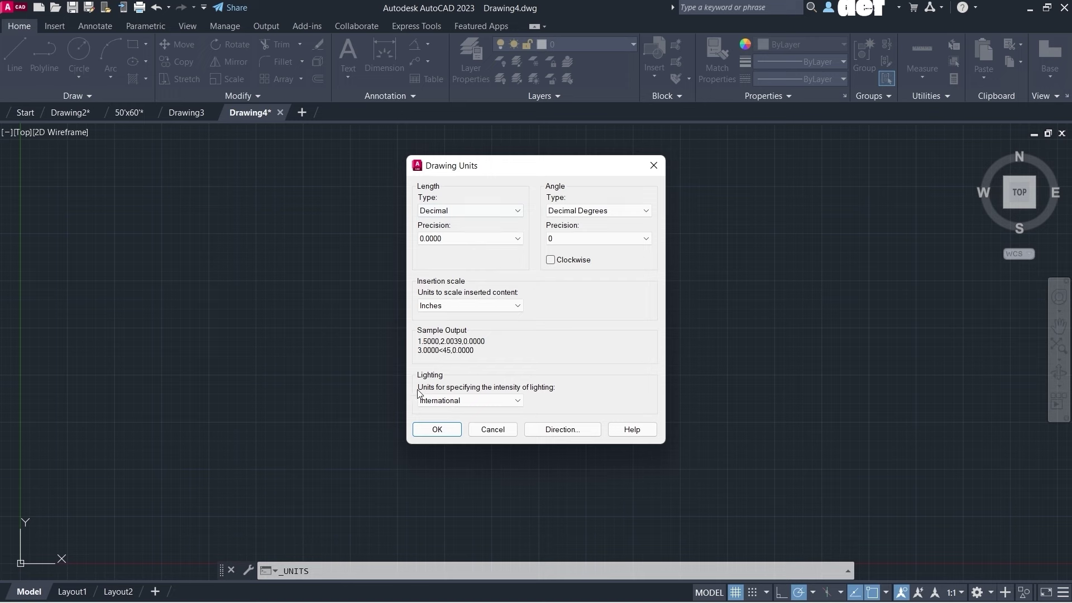
click(471, 213)
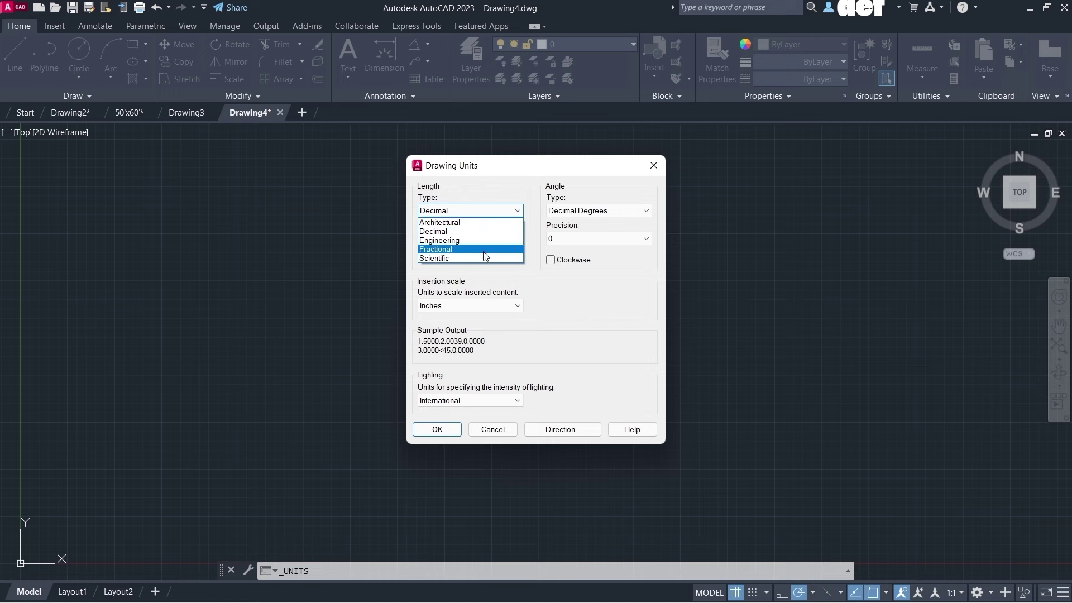
click(449, 234)
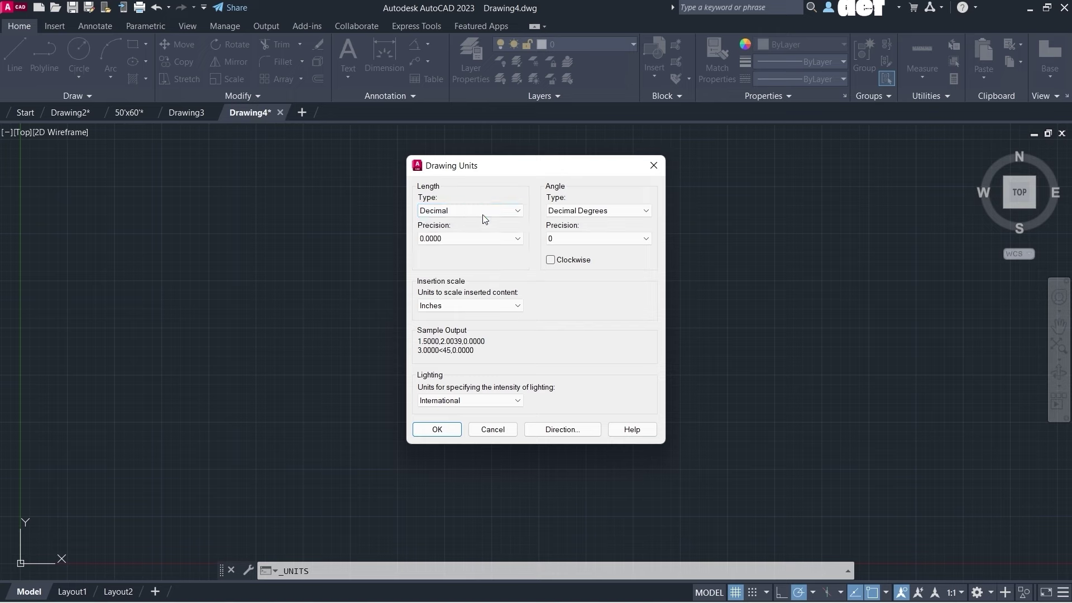
click(474, 239)
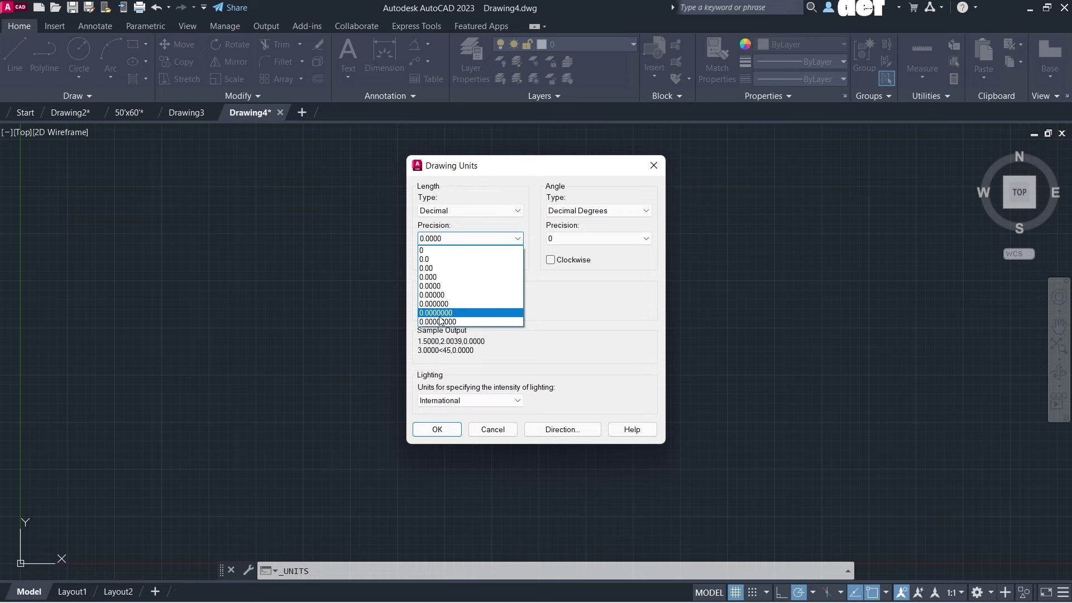
click(445, 269)
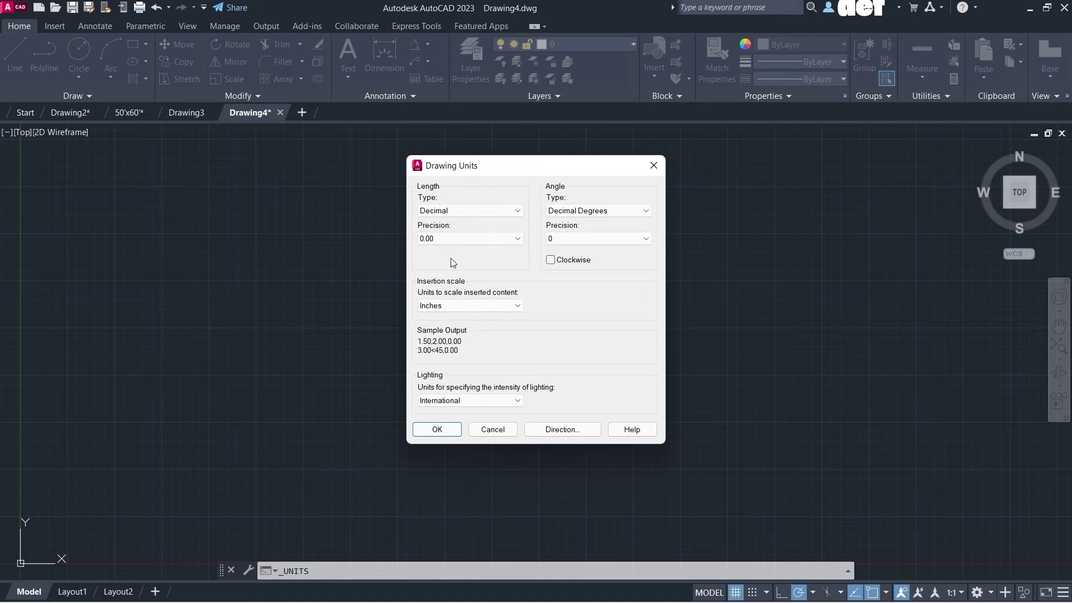
- Set the angle type to Decimal Degrees with precision 0.0
click(613, 211)
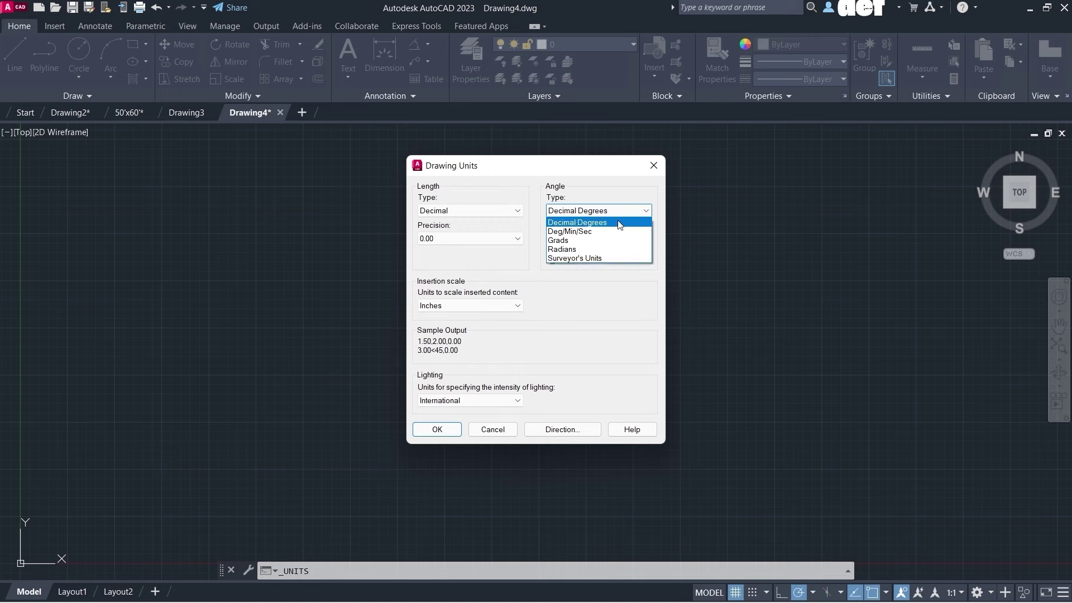
click(618, 223)
click(594, 241)
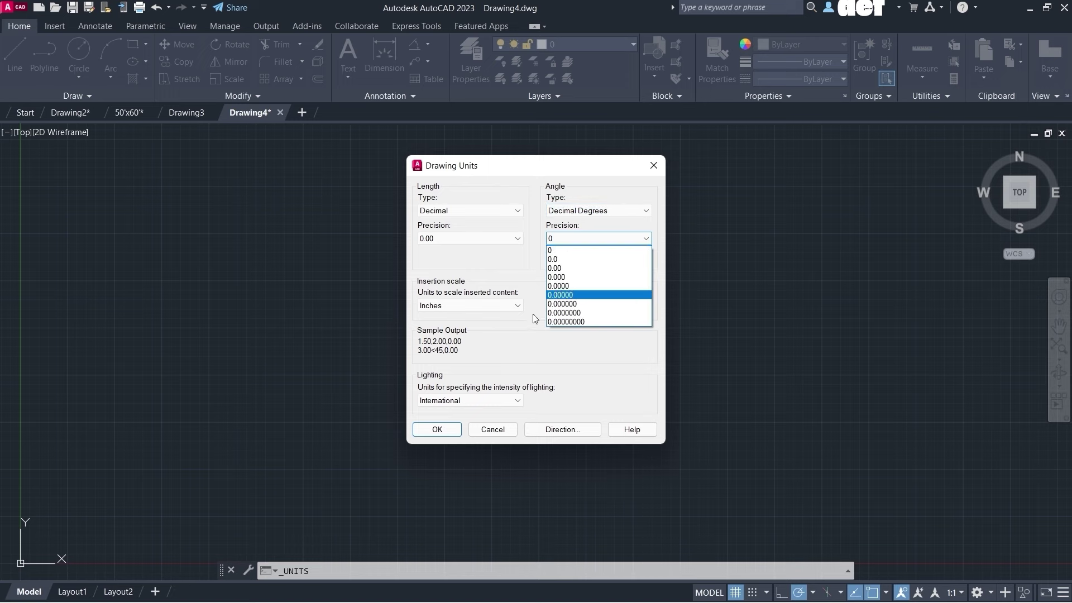
click(569, 264)
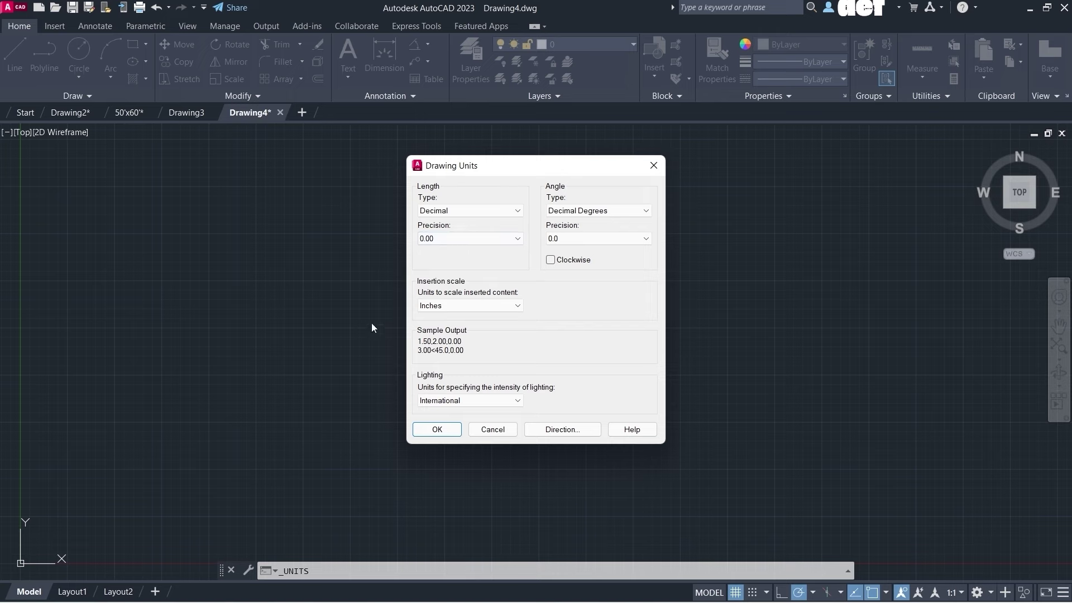
- Set the insertion scale units to Millimeters and apply the drawing units
click(474, 308)
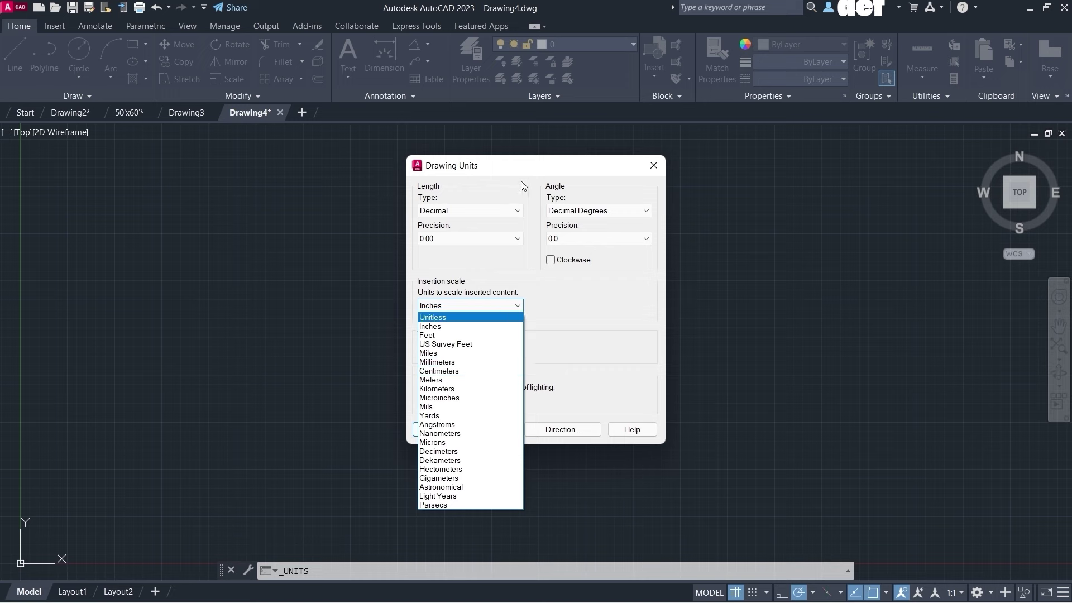
click(433, 363)
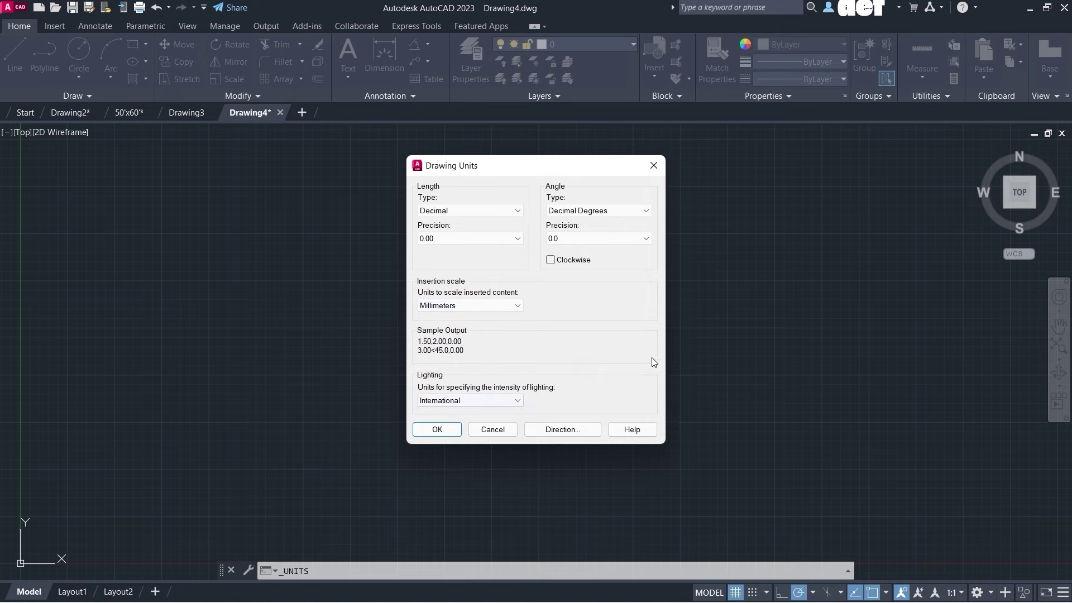
click(437, 429)
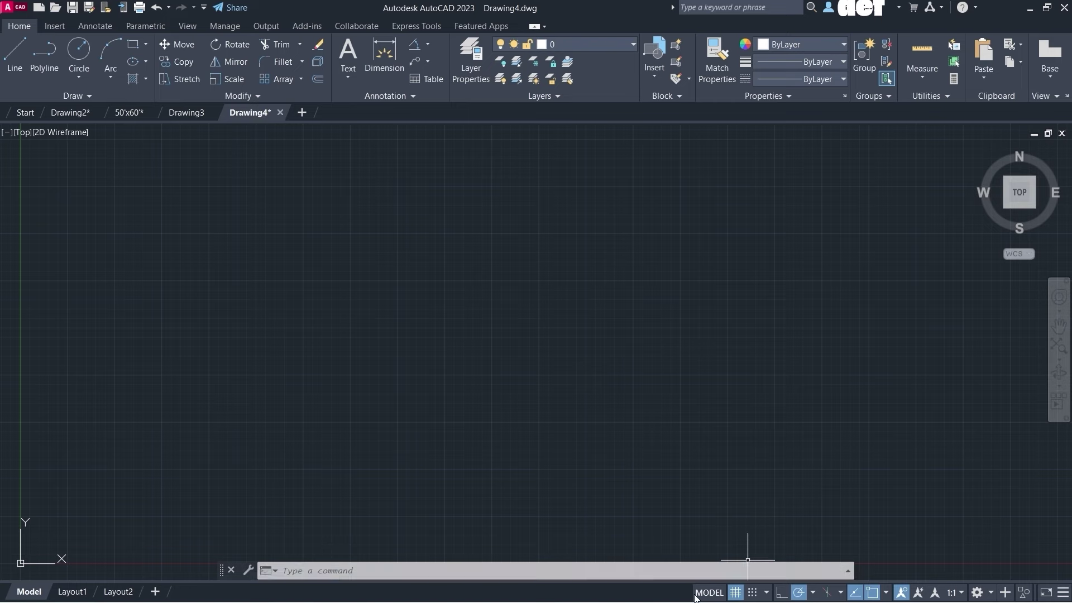
- Toggle snap mode on and back off
mouse_move(748, 600)
key(F9)
key(F9)
- Check the grid at different zoom levels, toggle its display and leave the grid turned off
scroll(612, 464, down, 8)
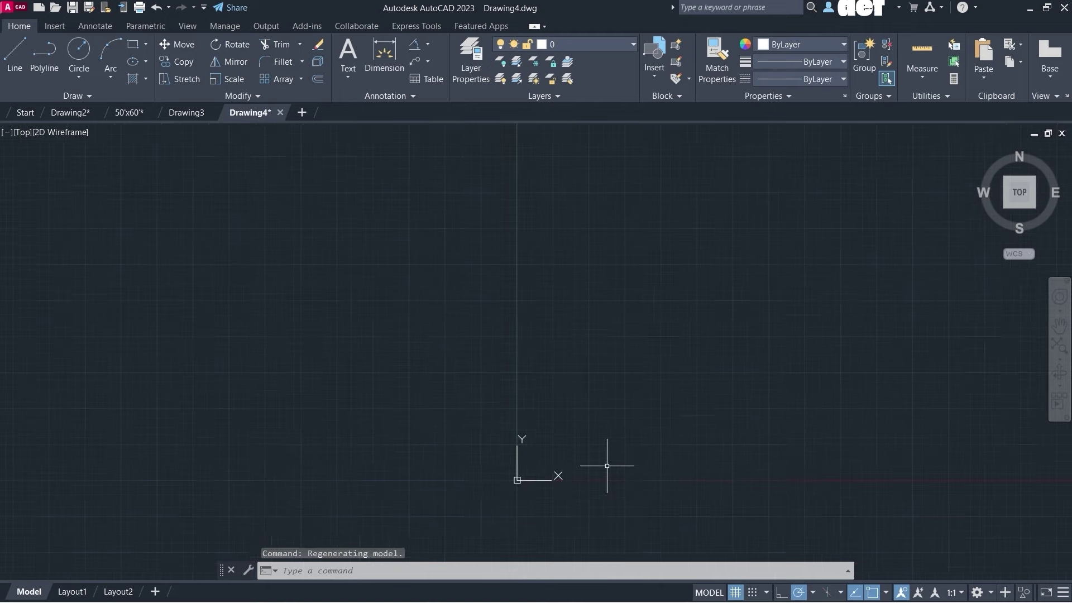
scroll(606, 461, up, 6)
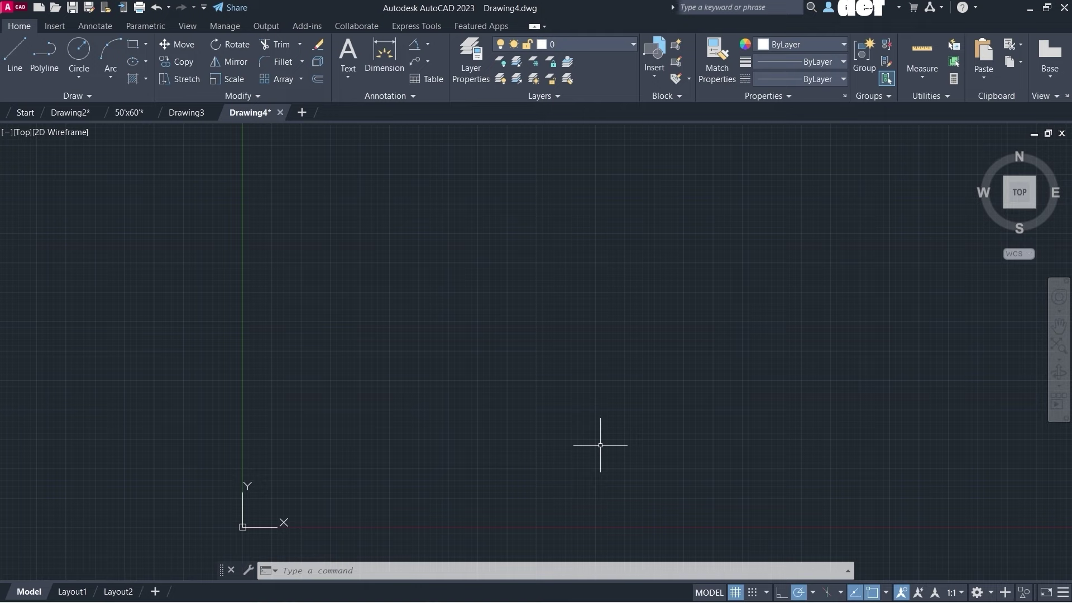
click(736, 592)
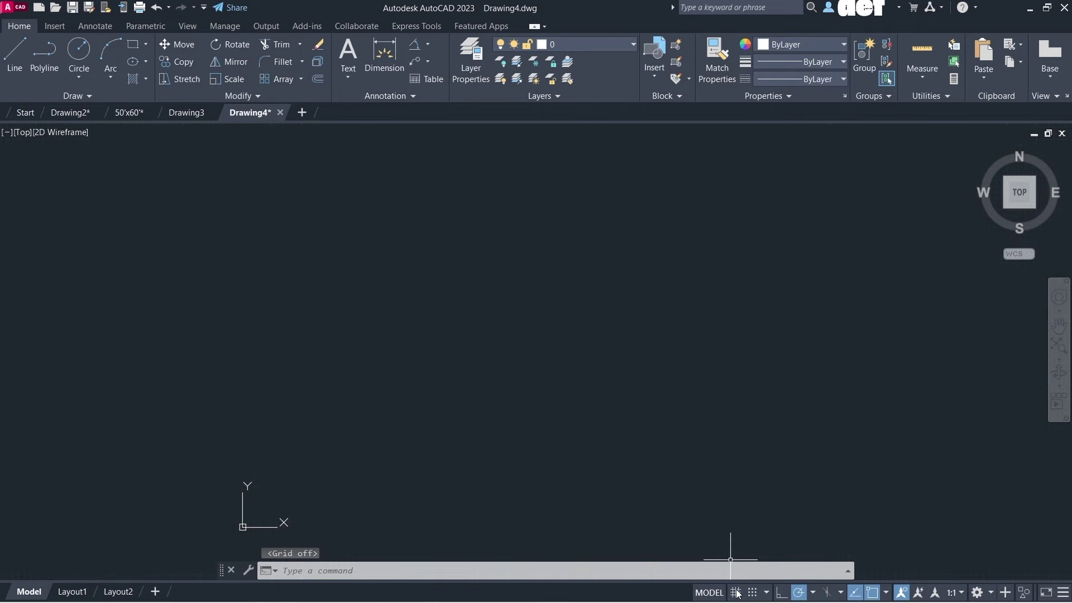
click(736, 592)
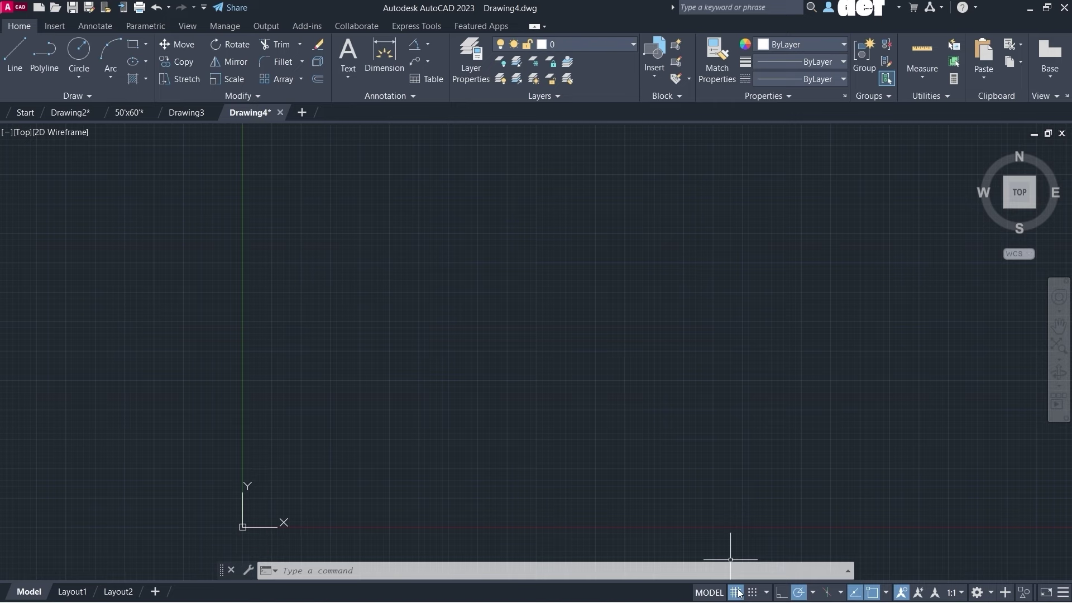
click(736, 593)
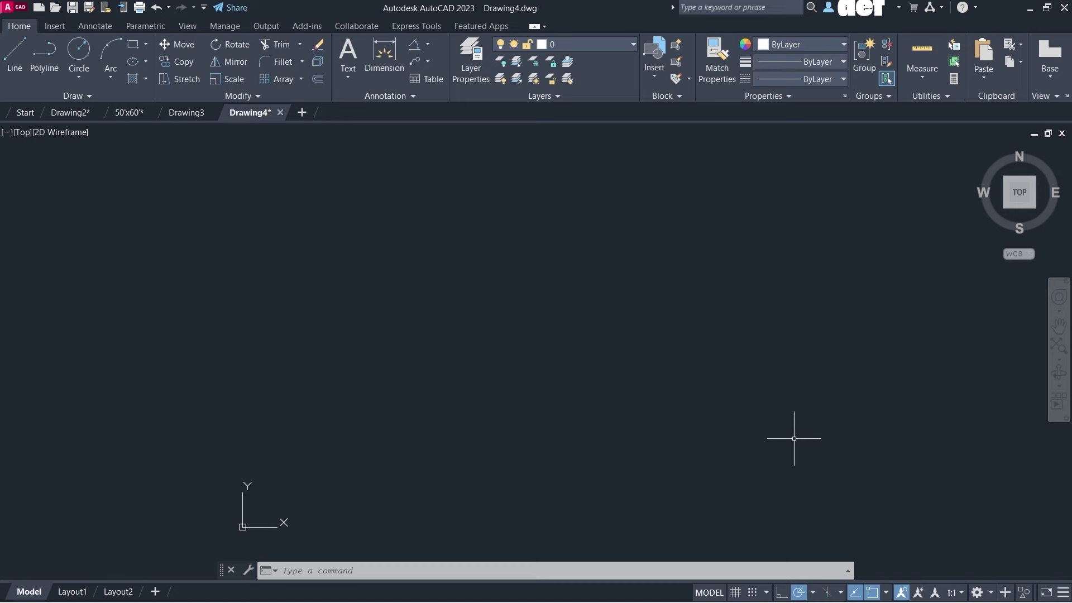
- Add the Dynamic Input tool to the status bar
click(1065, 594)
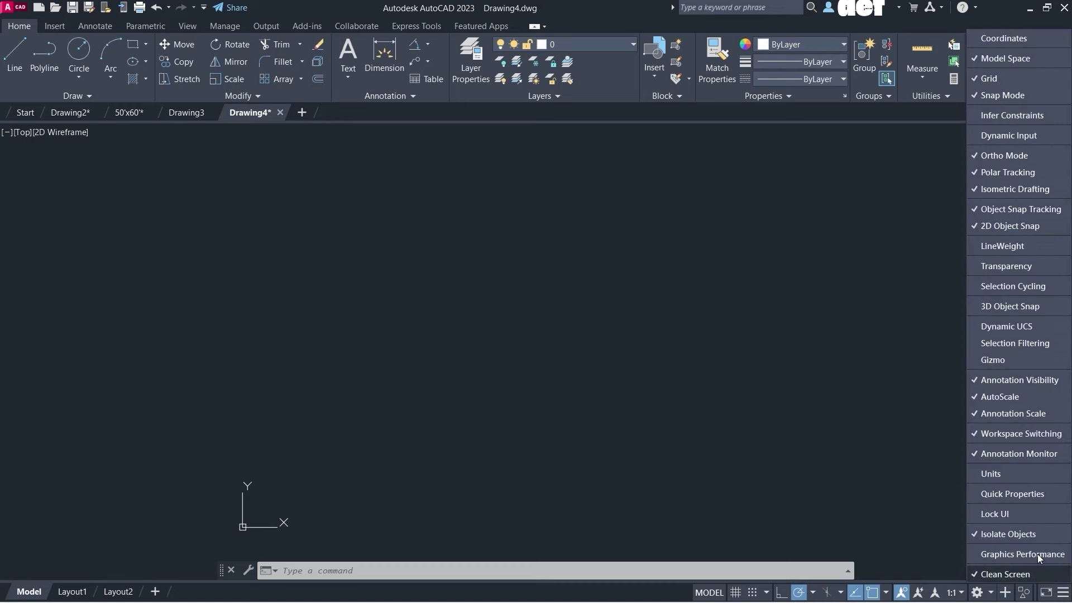
click(979, 136)
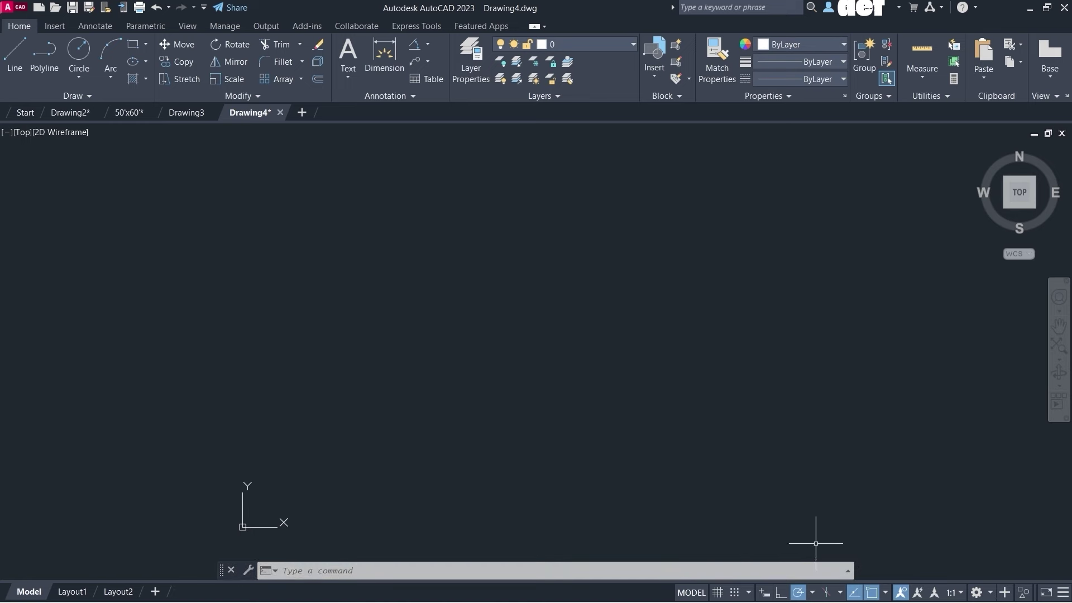
- Toggle polar tracking off and back on, and set its angle increment to 90 degrees
click(800, 592)
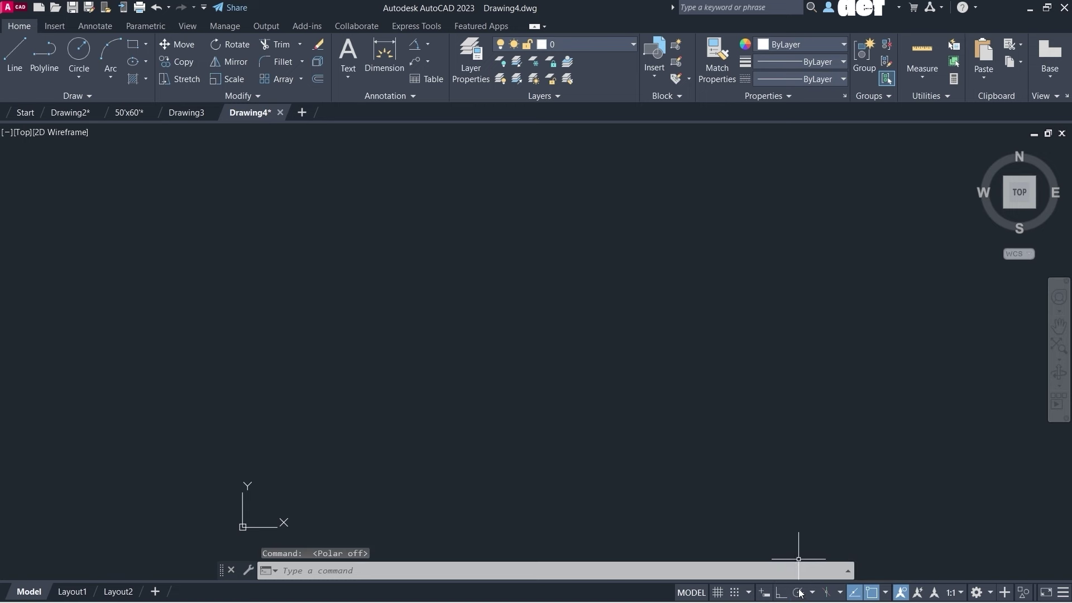
click(799, 593)
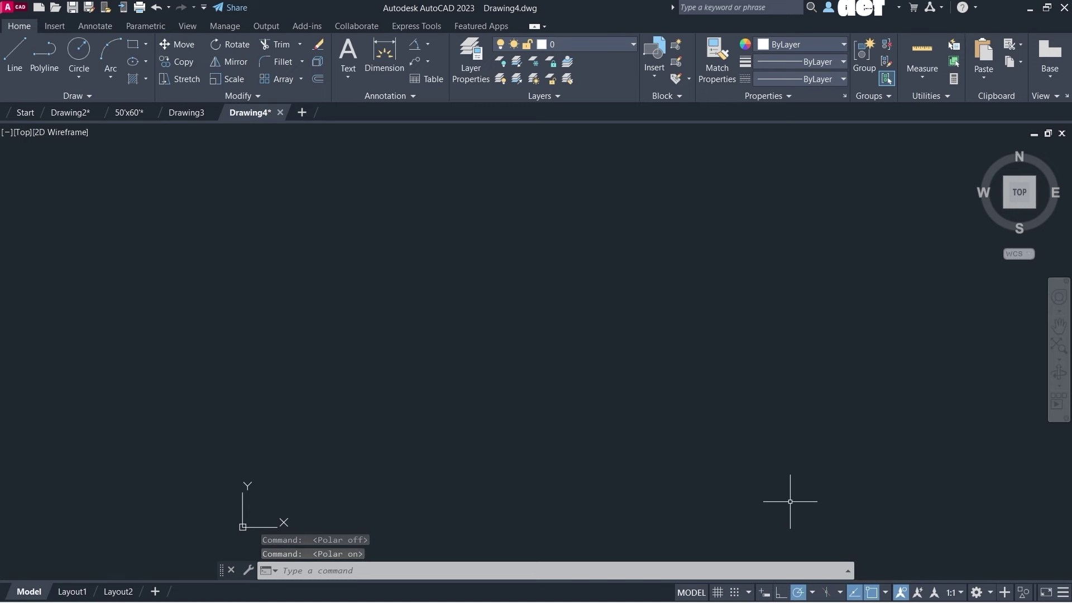
click(812, 592)
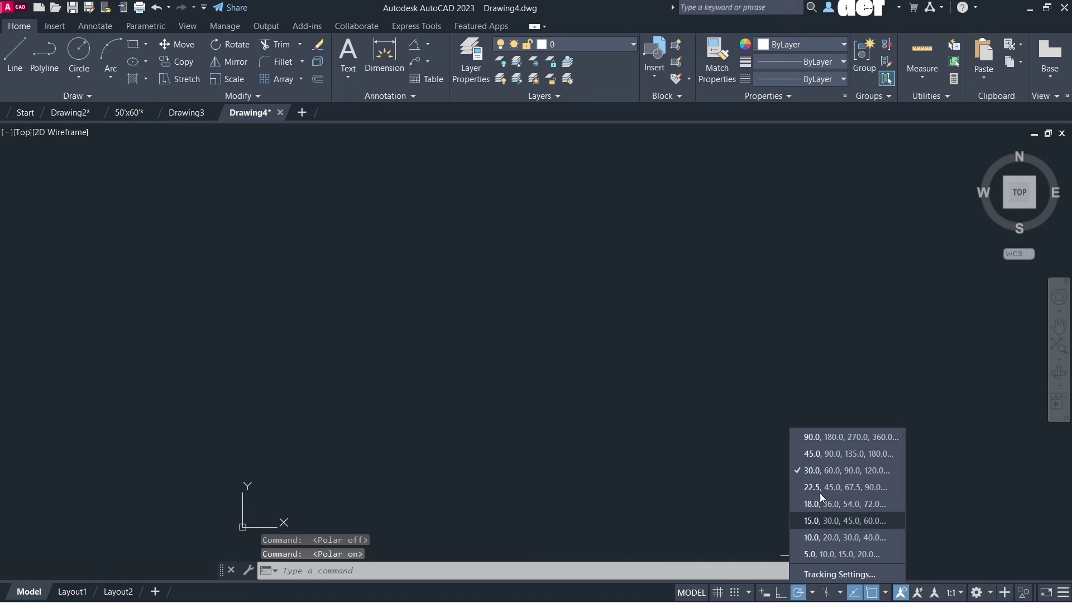
click(812, 438)
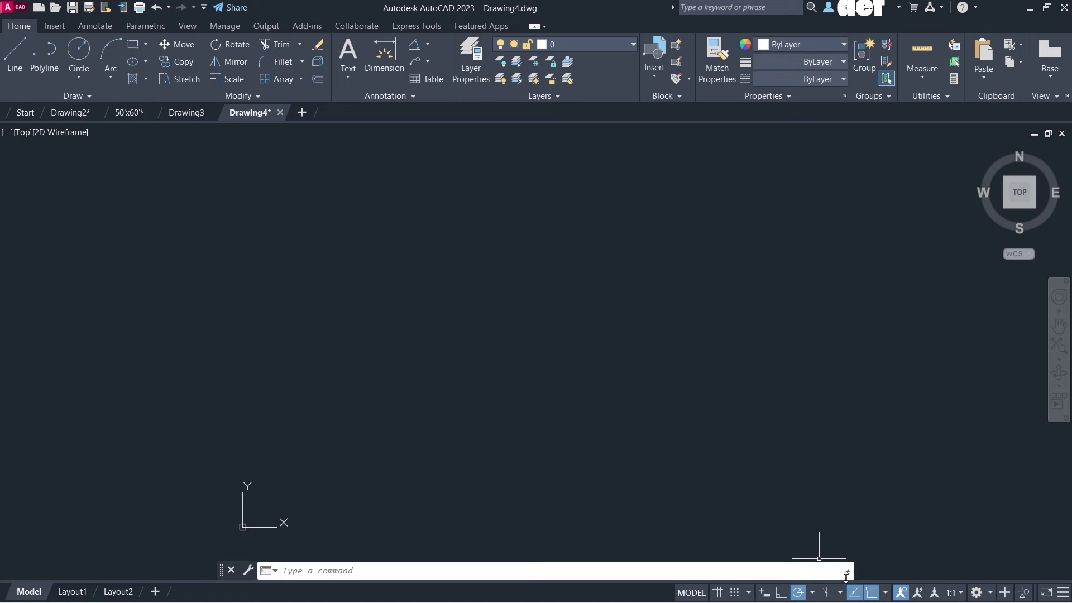
- Toggle 2D object snap off and back on, and review the available snap modes
double_click(870, 595)
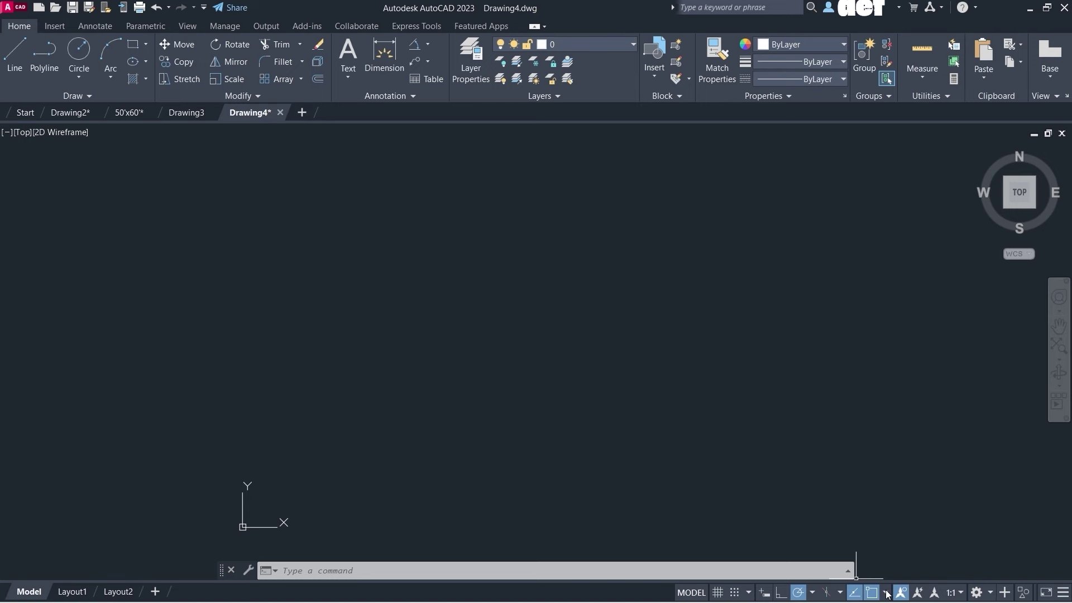
click(887, 593)
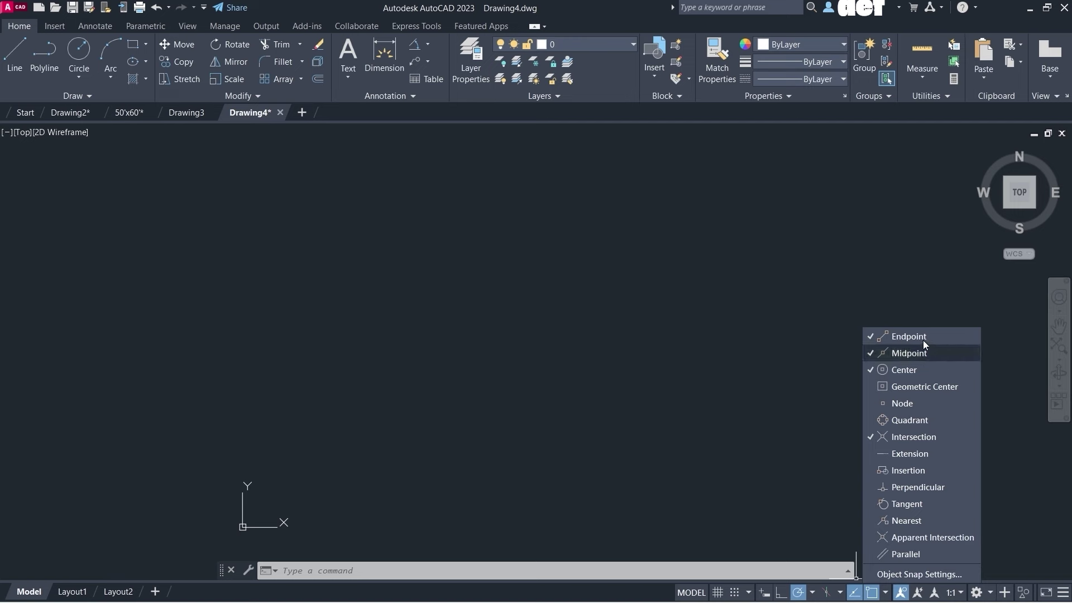
click(726, 449)
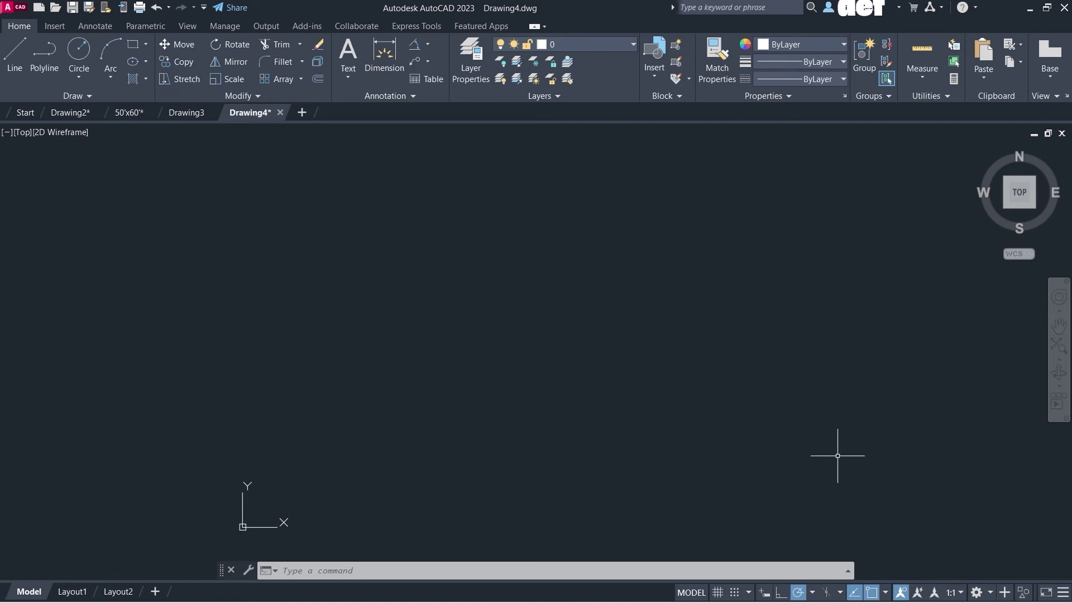
- Turn off object snap tracking and annotation visibility
click(855, 592)
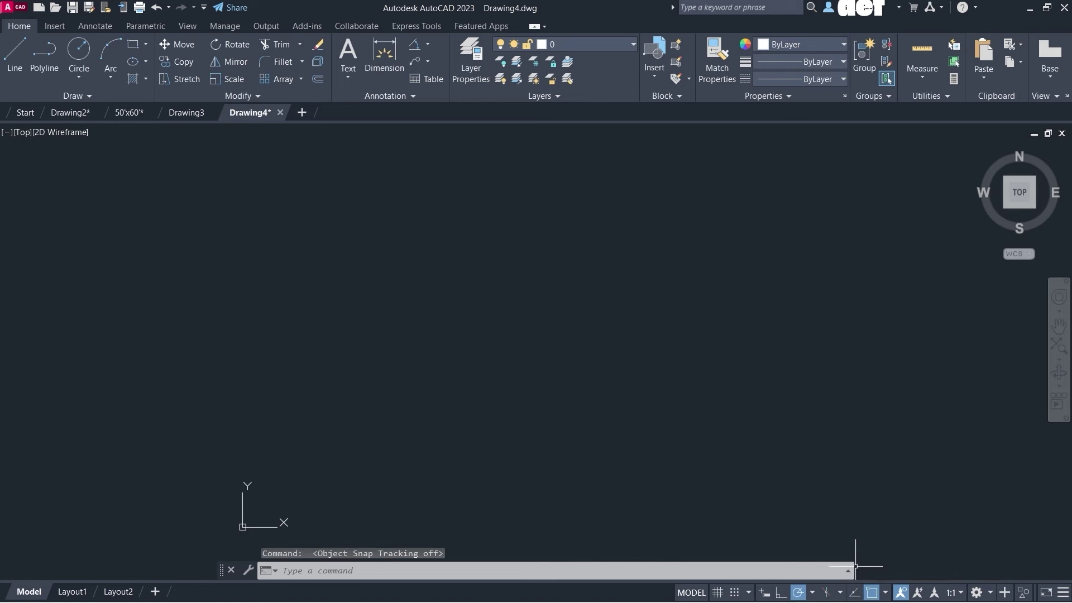
click(900, 592)
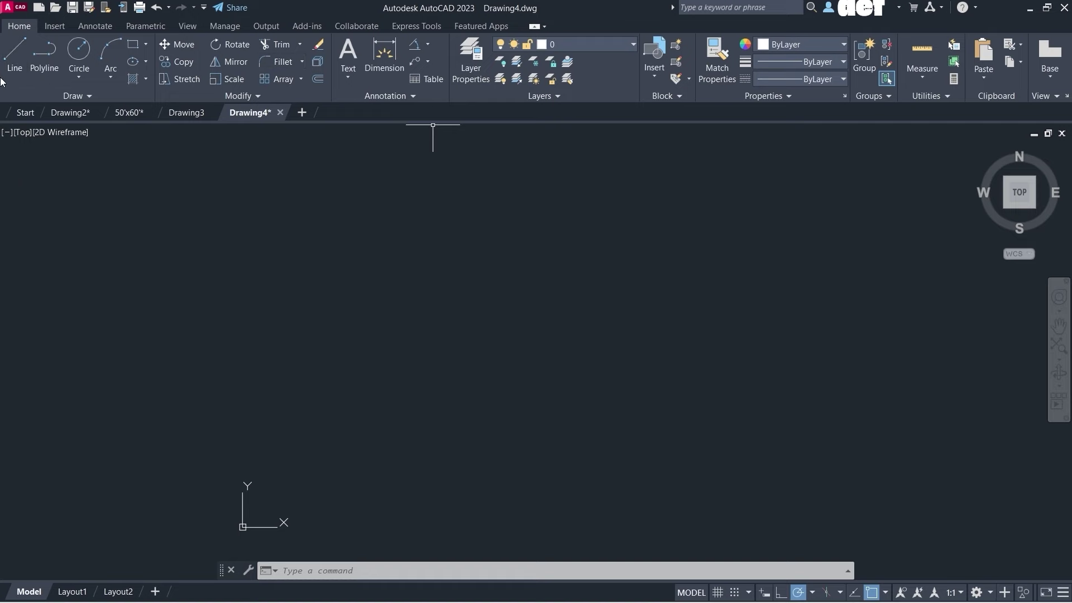
- Create a new drawing and check its default drawing units without changing them
click(20, 118)
click(630, 171)
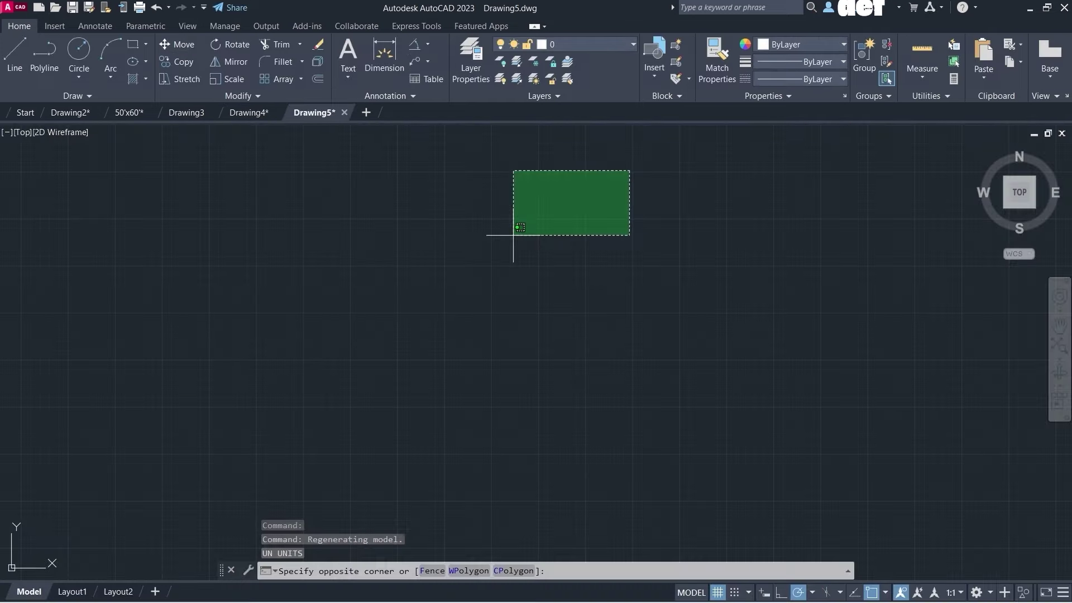
key(Escape)
text(un)
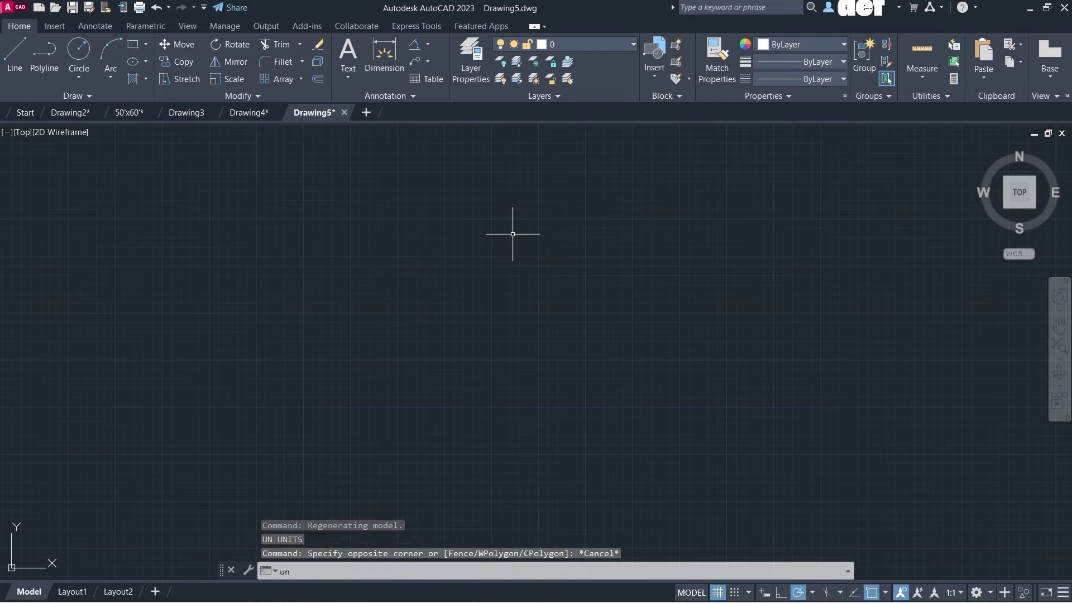
key(Return)
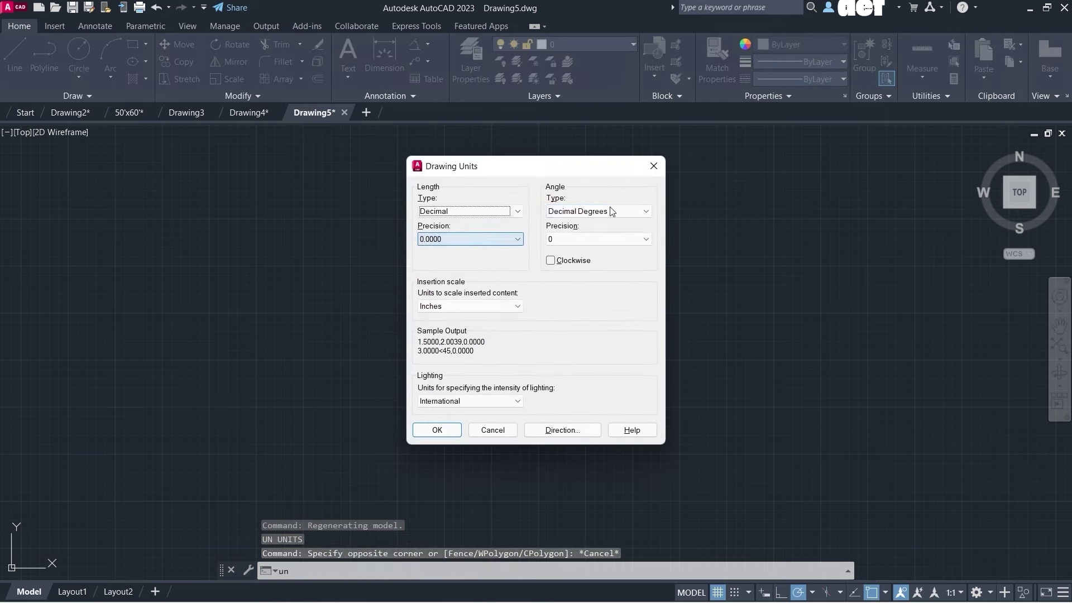
click(655, 166)
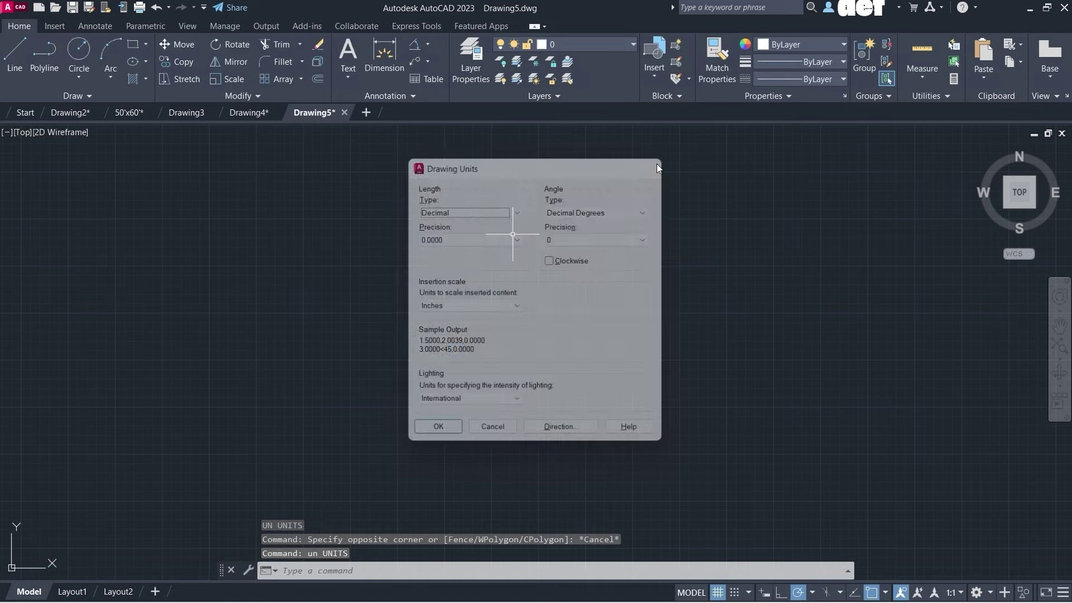
- Compare the model space of Drawing4 with that of Drawing5 around the origin, ending in Drawing5
click(258, 118)
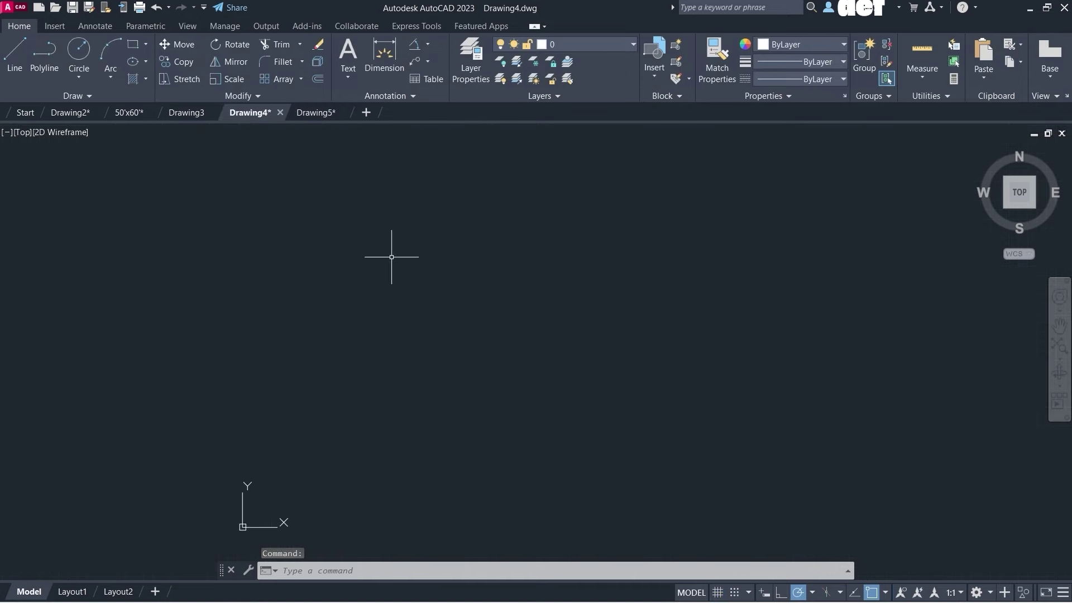
scroll(396, 261, up, 5)
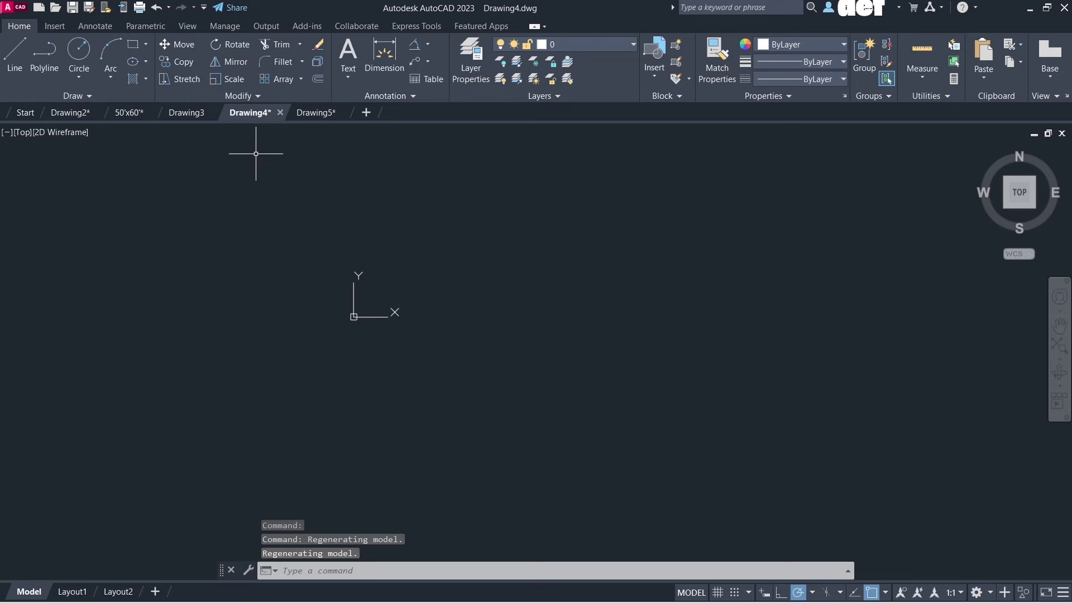
key(ctrl+Tab)
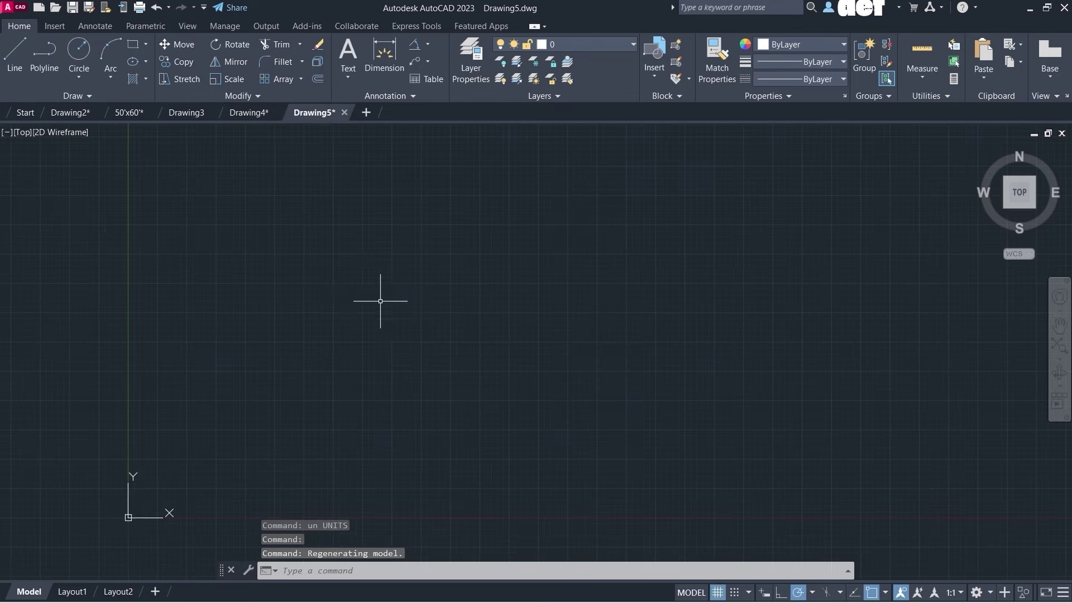
scroll(474, 253, down, 4)
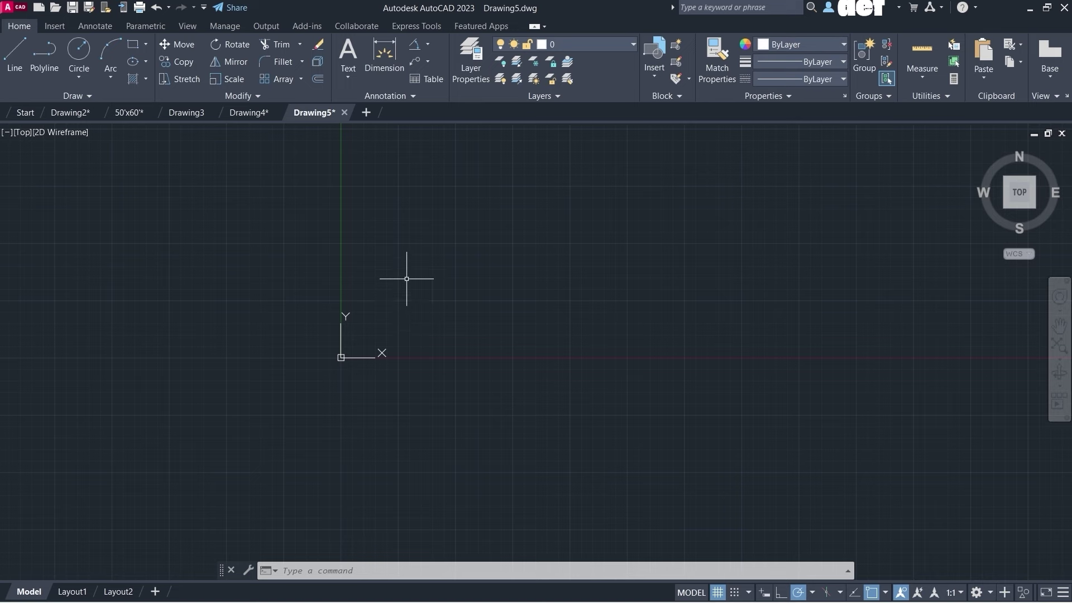
- Set the length type of Drawing5's units to Architectural with precision 0'-0"
text(u)
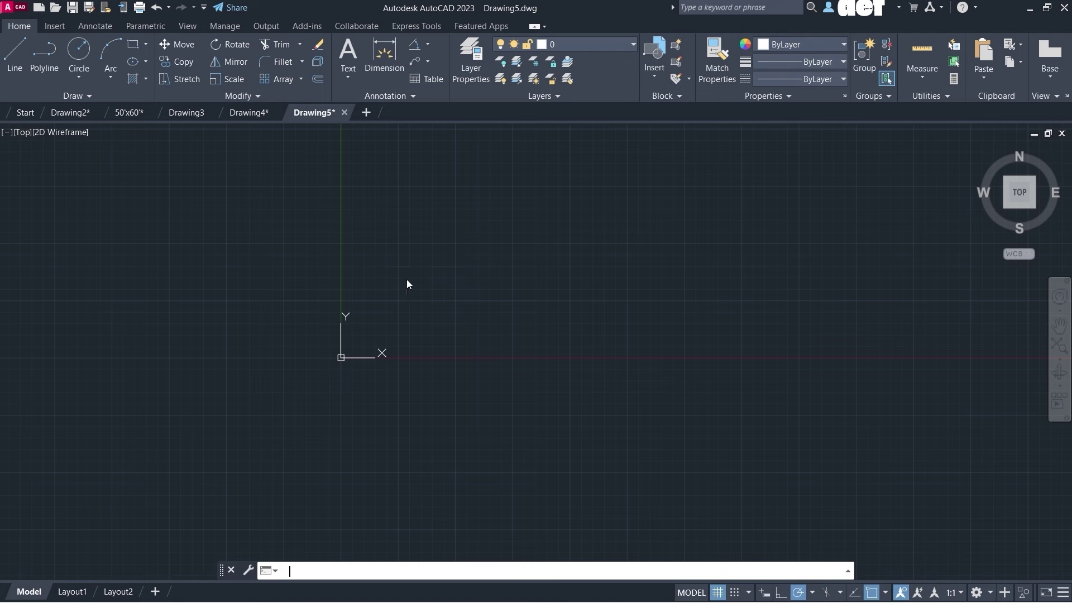
key(Return)
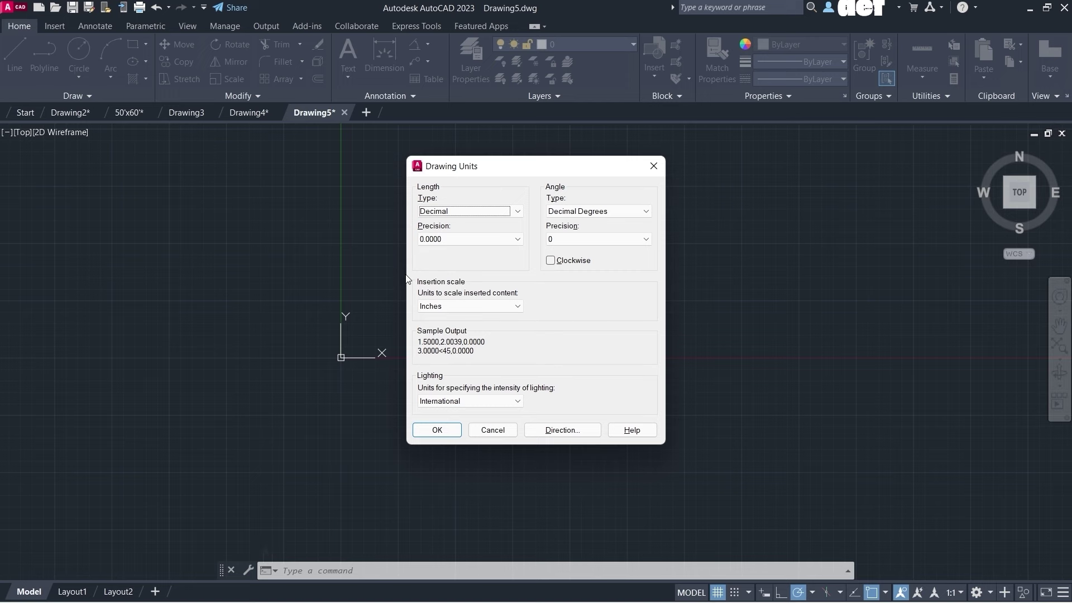
click(461, 211)
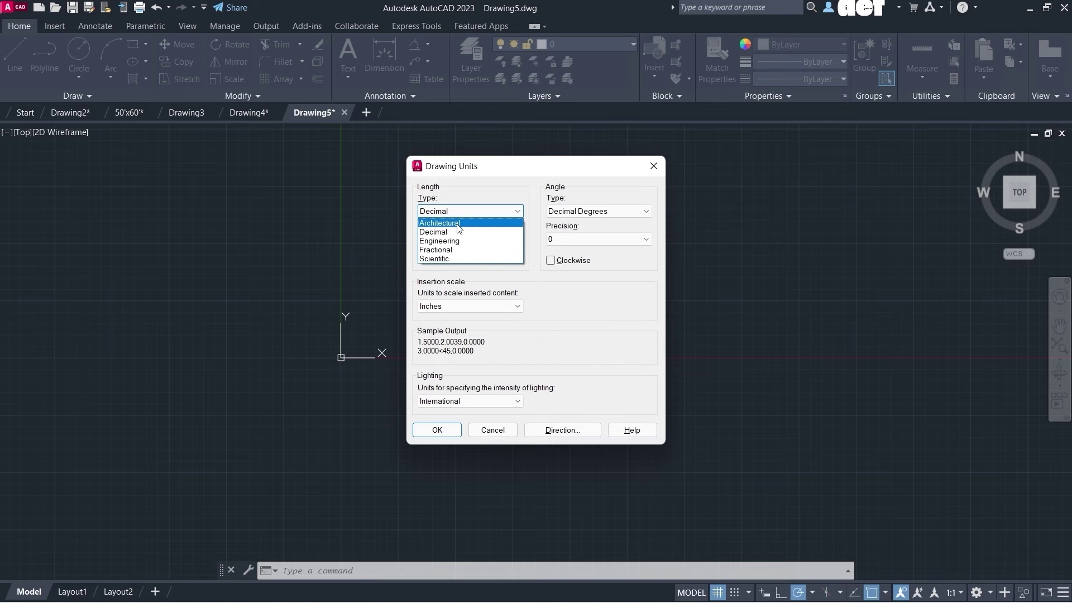
click(459, 223)
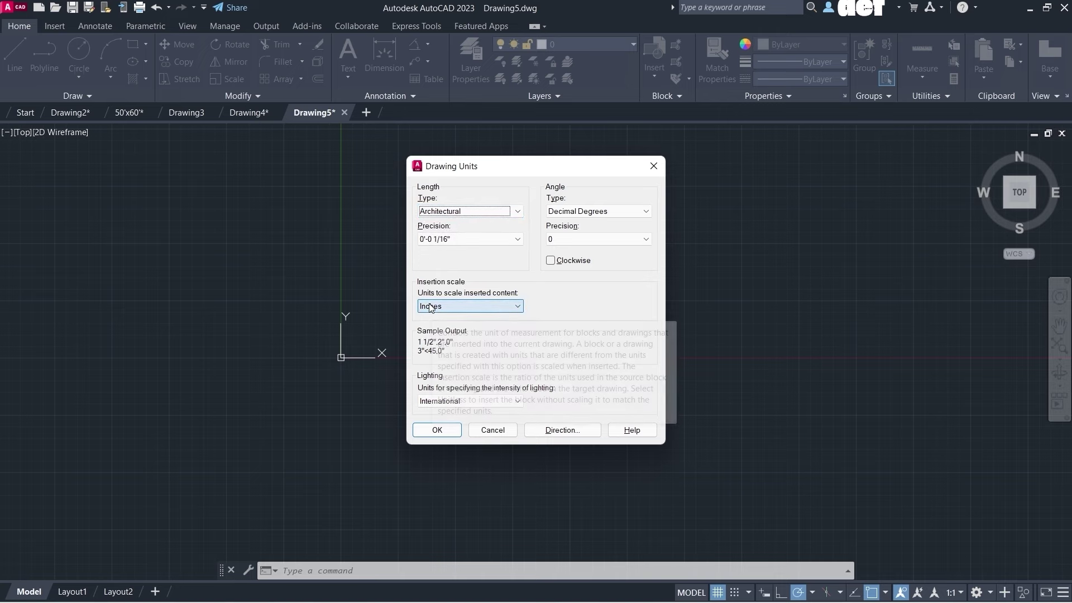
click(464, 240)
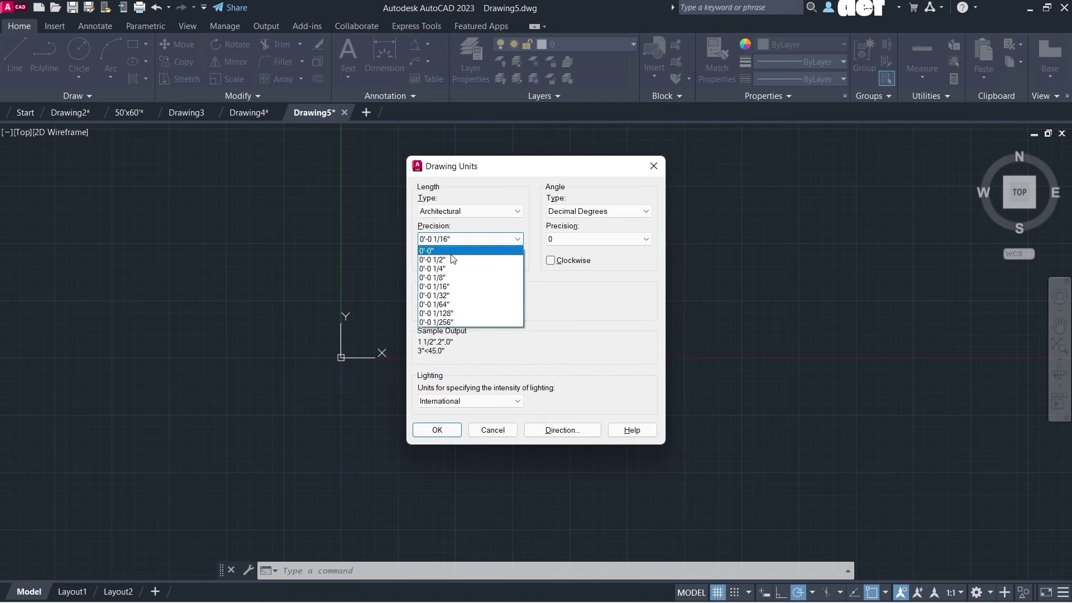
click(453, 251)
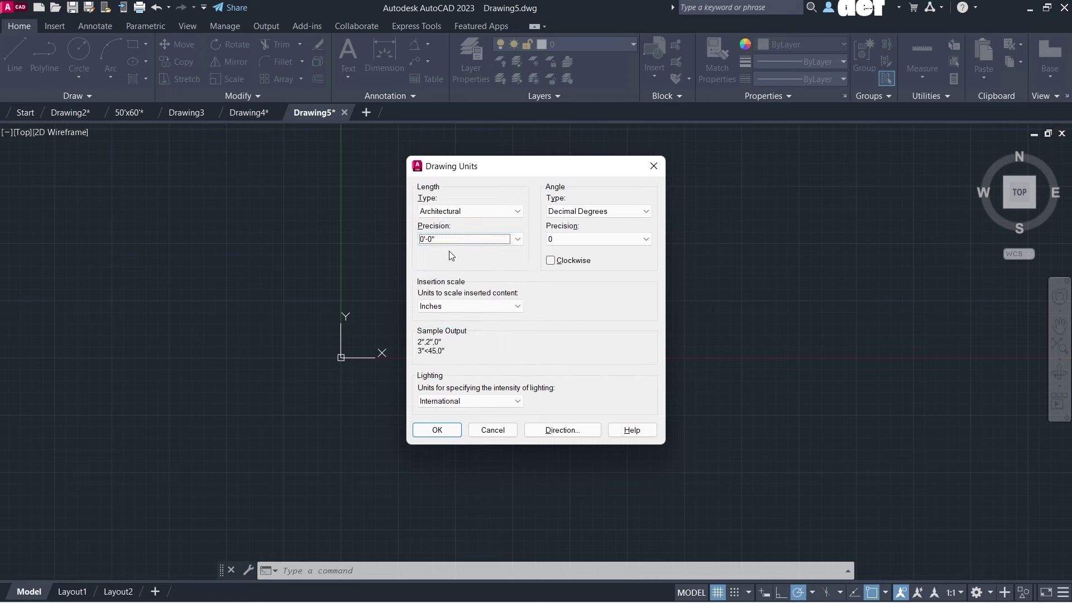
- Choose Decimal Degrees as the angle type and apply the drawing units
click(598, 211)
click(584, 219)
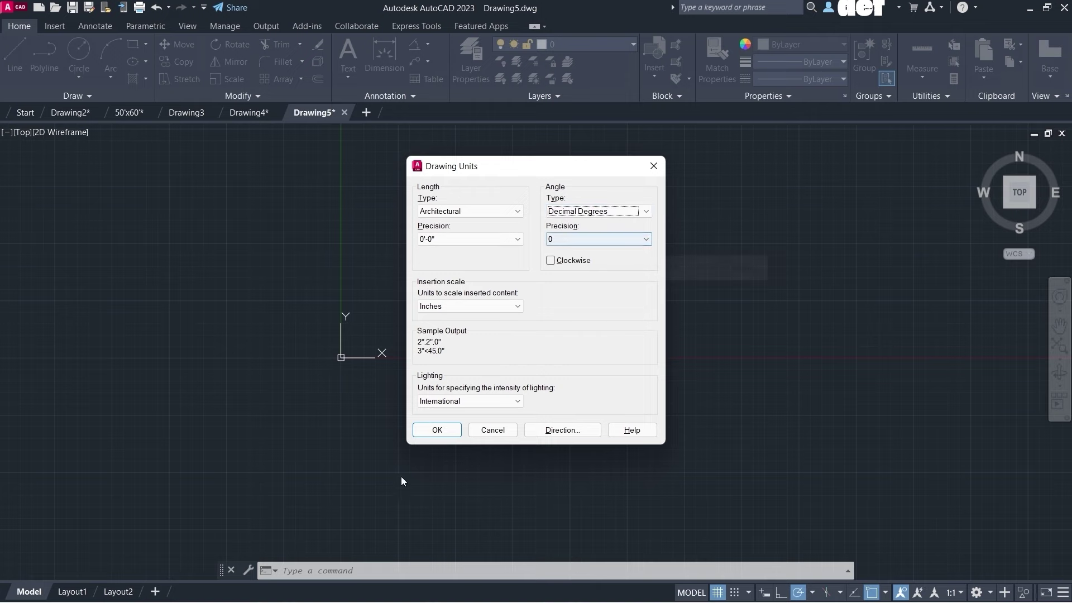
click(436, 430)
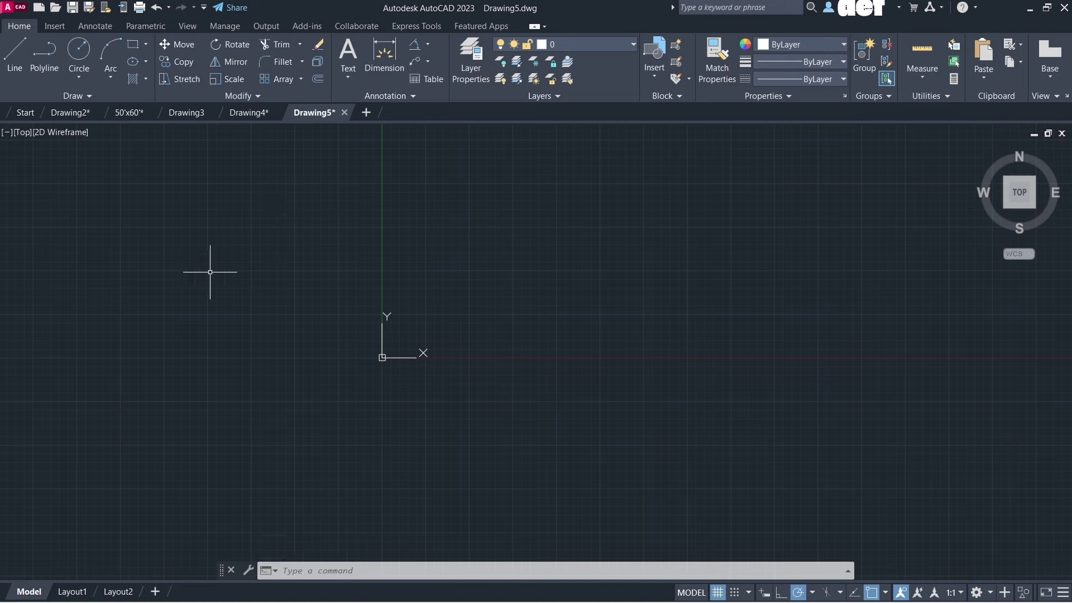
- Start saving a copy of Drawing5 as a drawing template (DWT) file
click(7, 7)
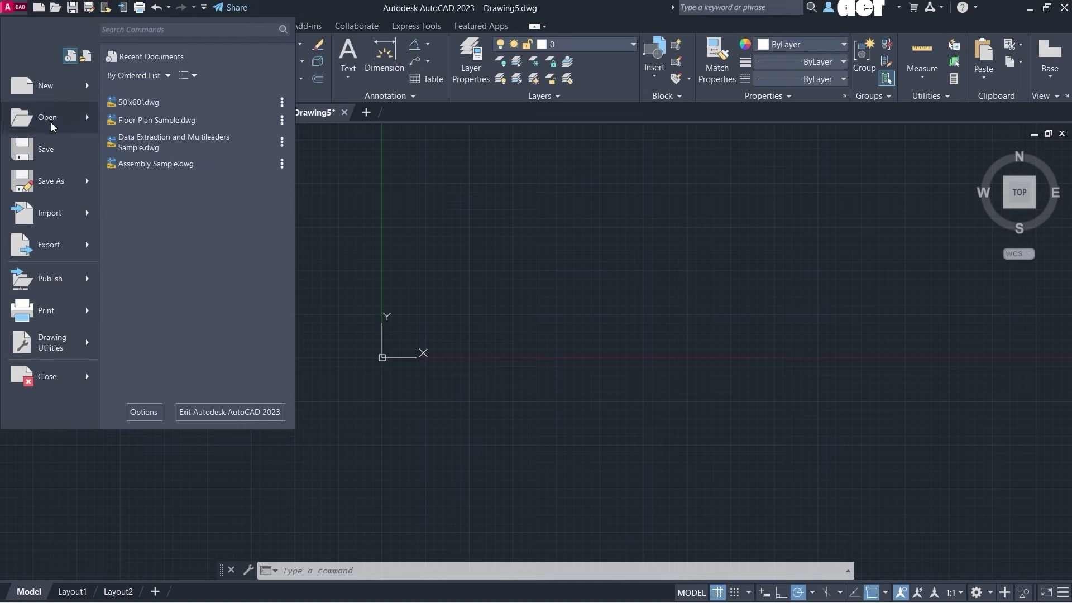
click(448, 305)
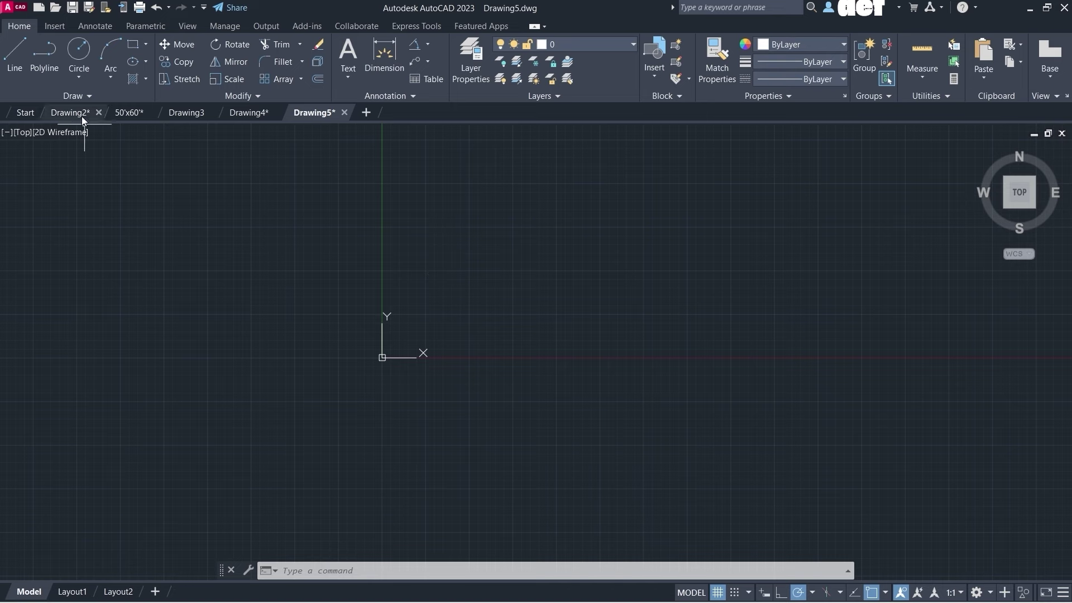
click(16, 7)
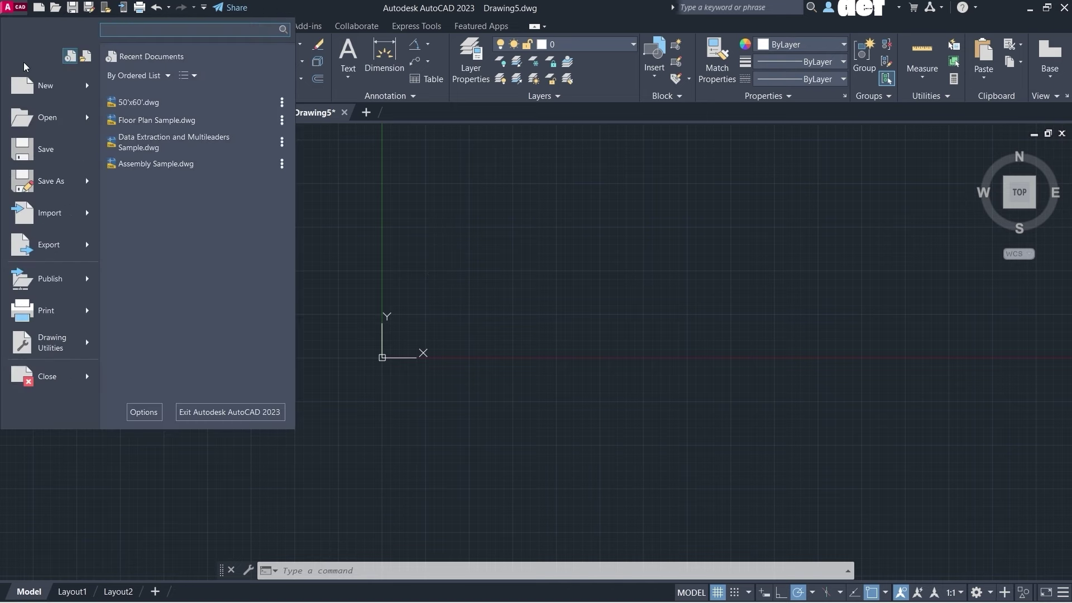
click(88, 186)
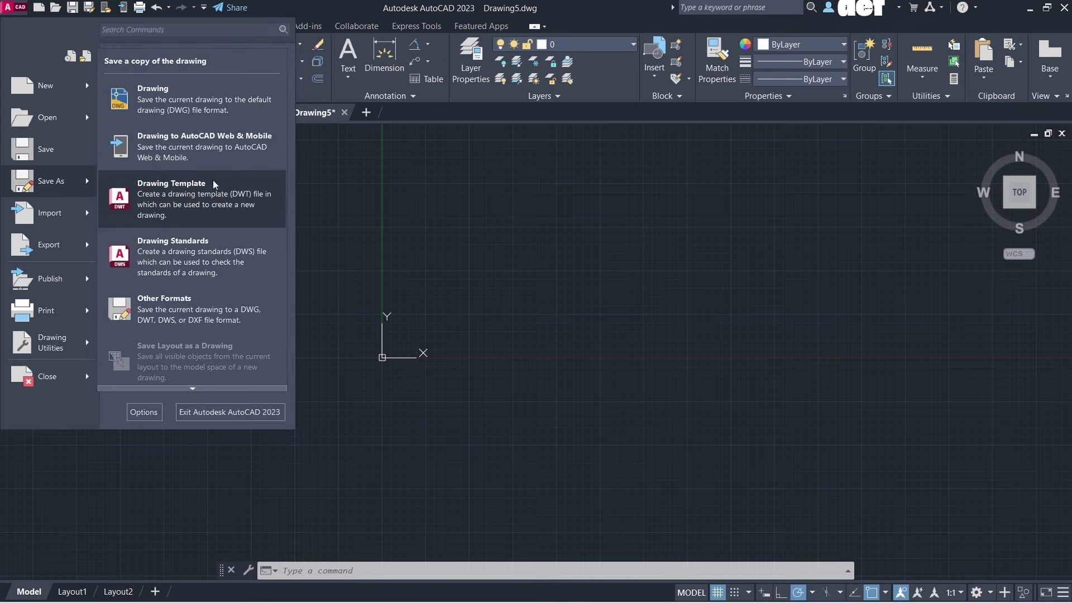
click(209, 201)
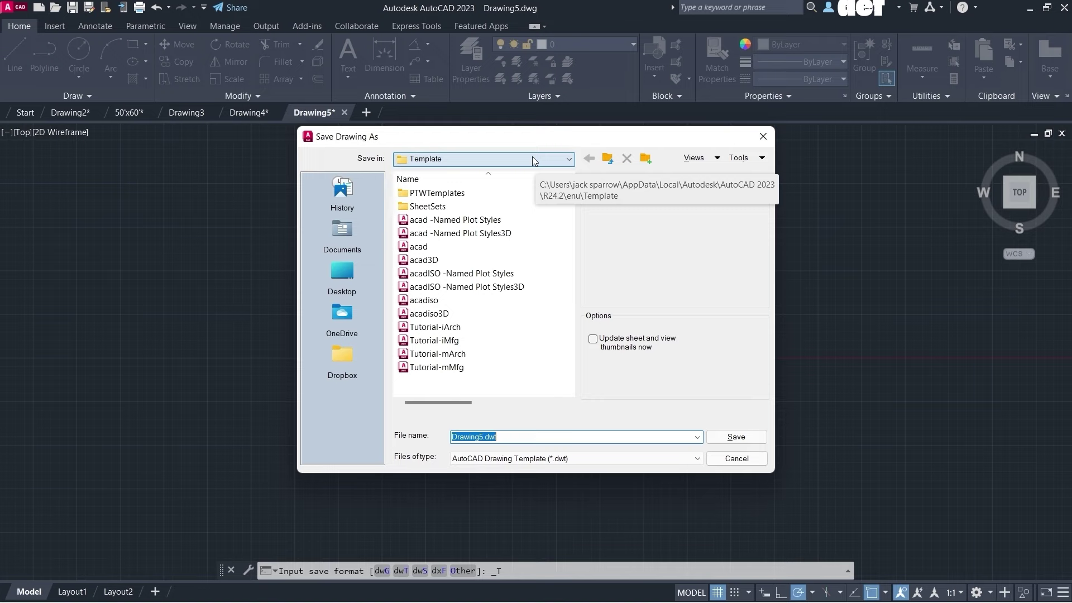
- Look through the available save folders and choose the Desktop as the template's save location
click(533, 160)
scroll(480, 252, up, 6)
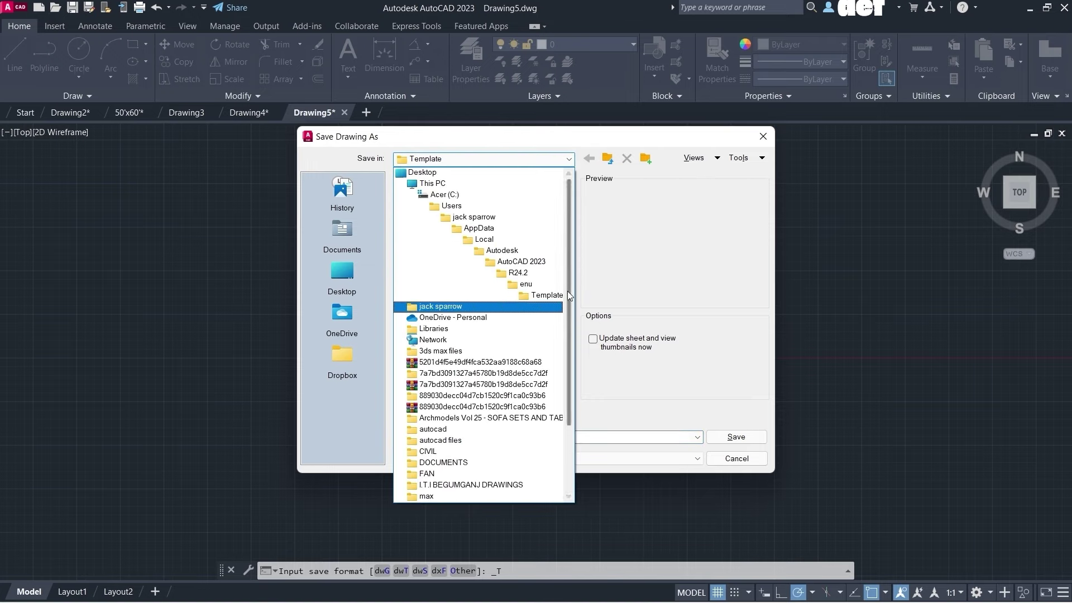
click(539, 295)
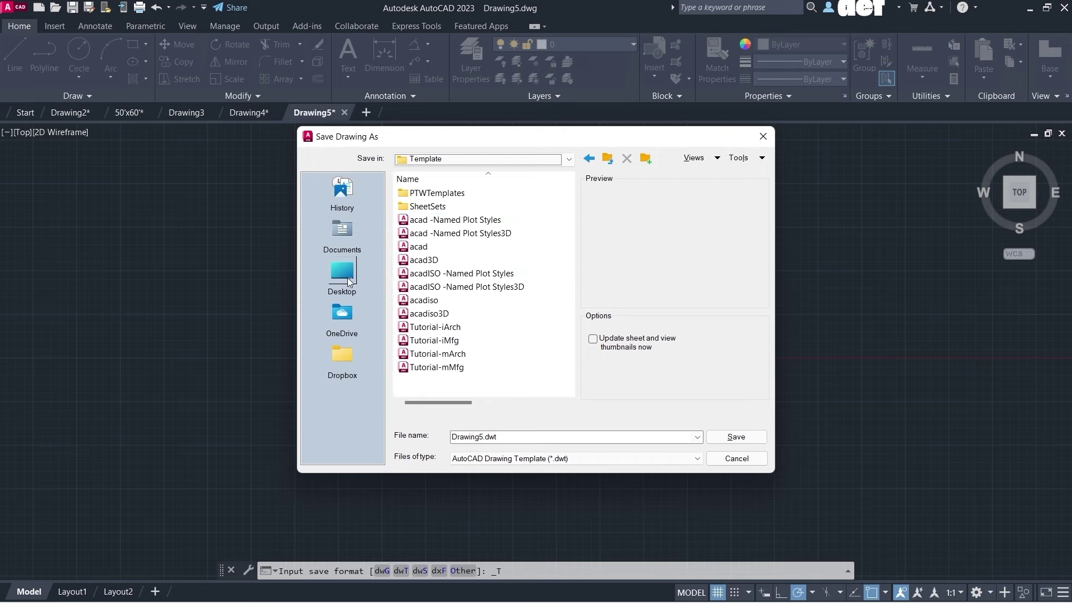
click(343, 273)
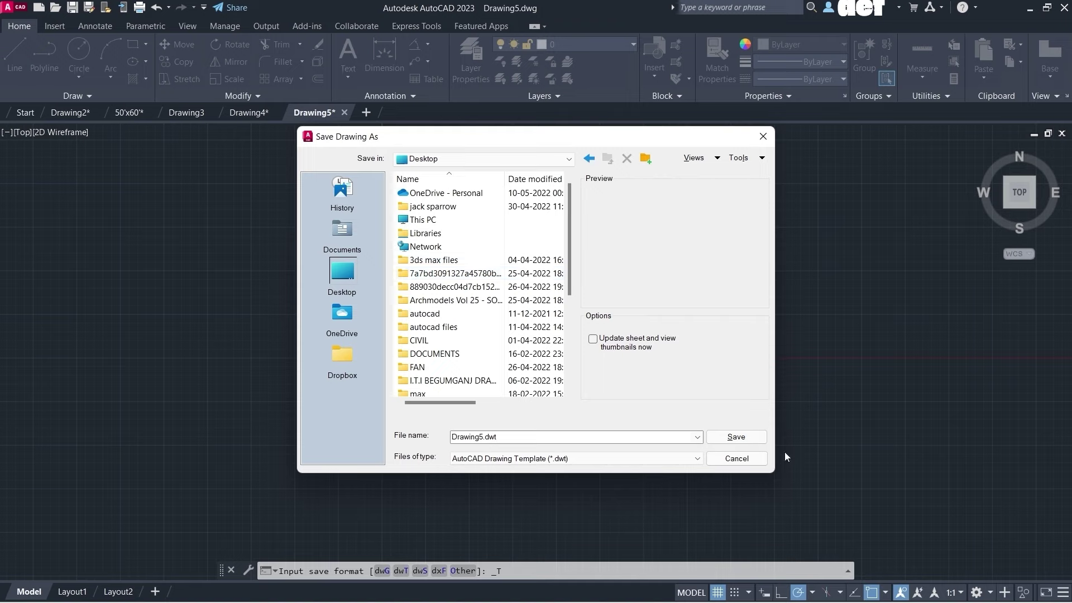
- Save the template to the Desktop as Drawing5.dwt, accepting English measurement and saving all layers as unreconciled
click(736, 437)
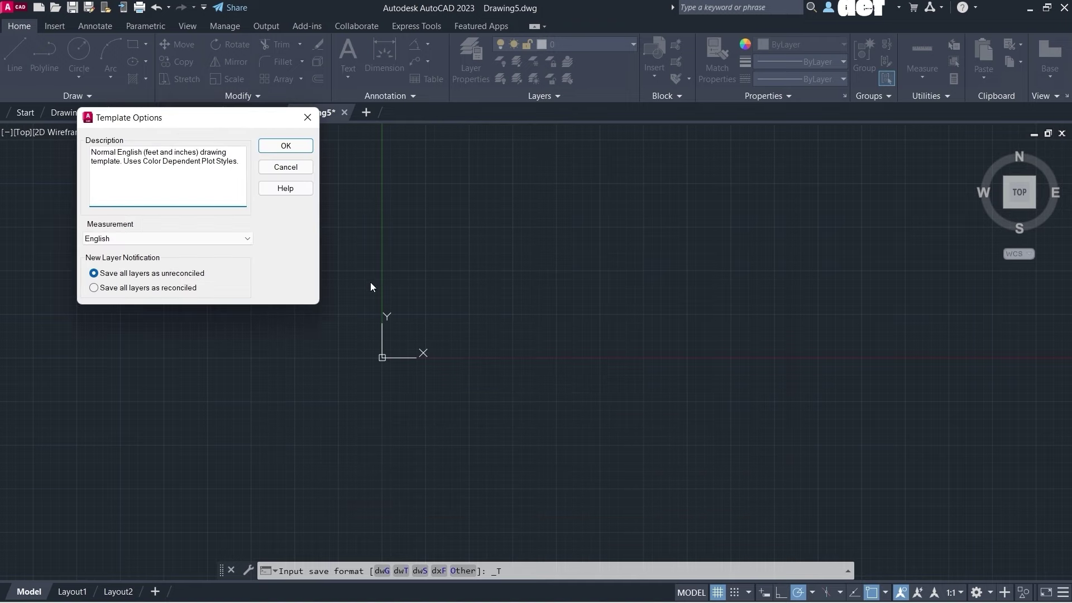
click(286, 146)
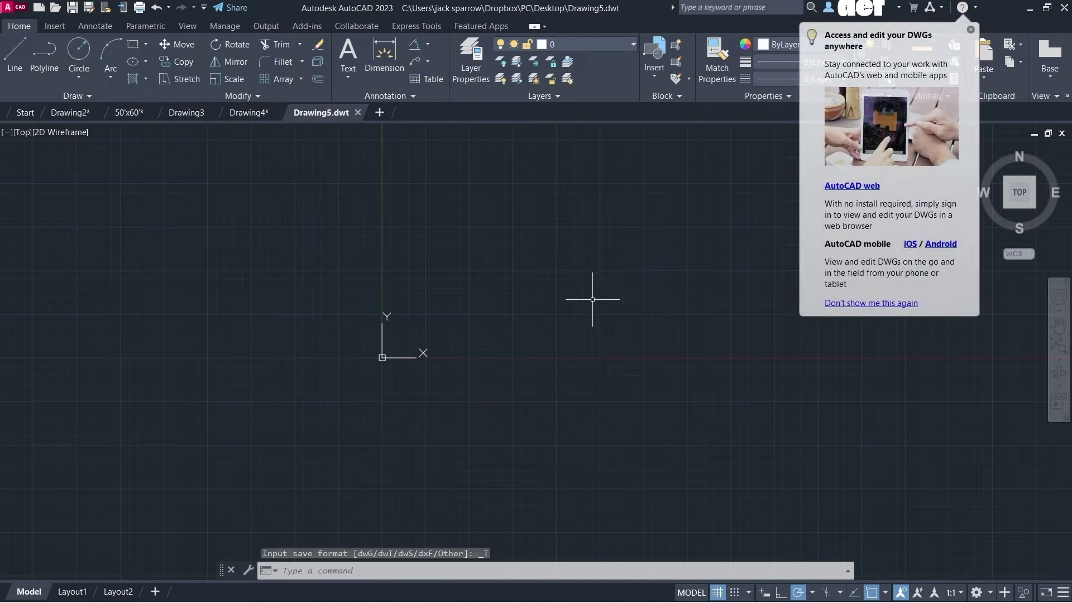
click(971, 30)
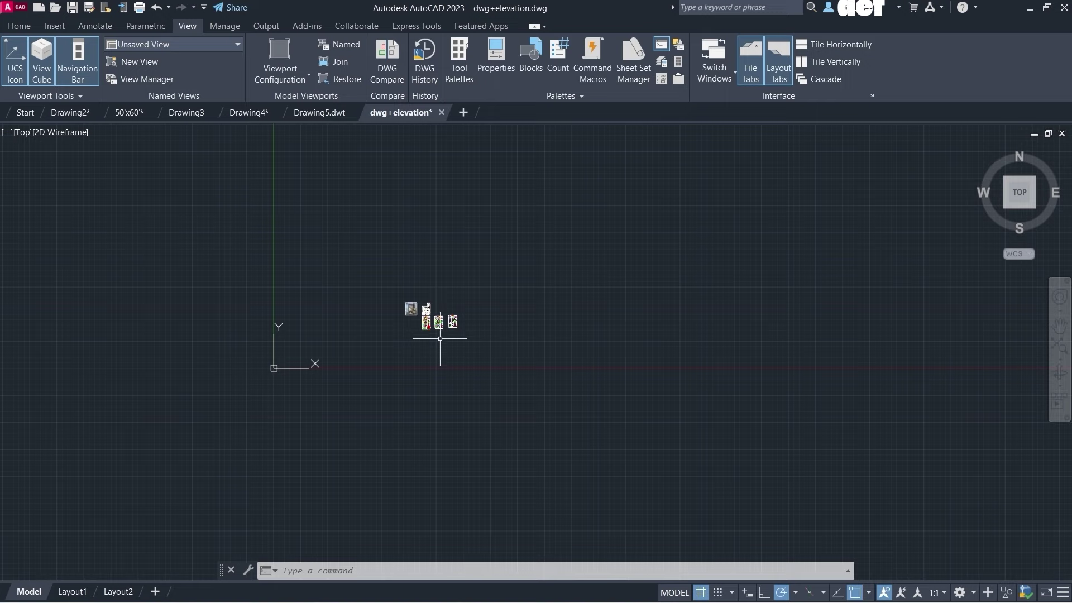
- Examine the house plans in the dwg+elevation drawing, focusing on the plan labelled "second"
scroll(430, 332, up, 8)
scroll(450, 323, down, 4)
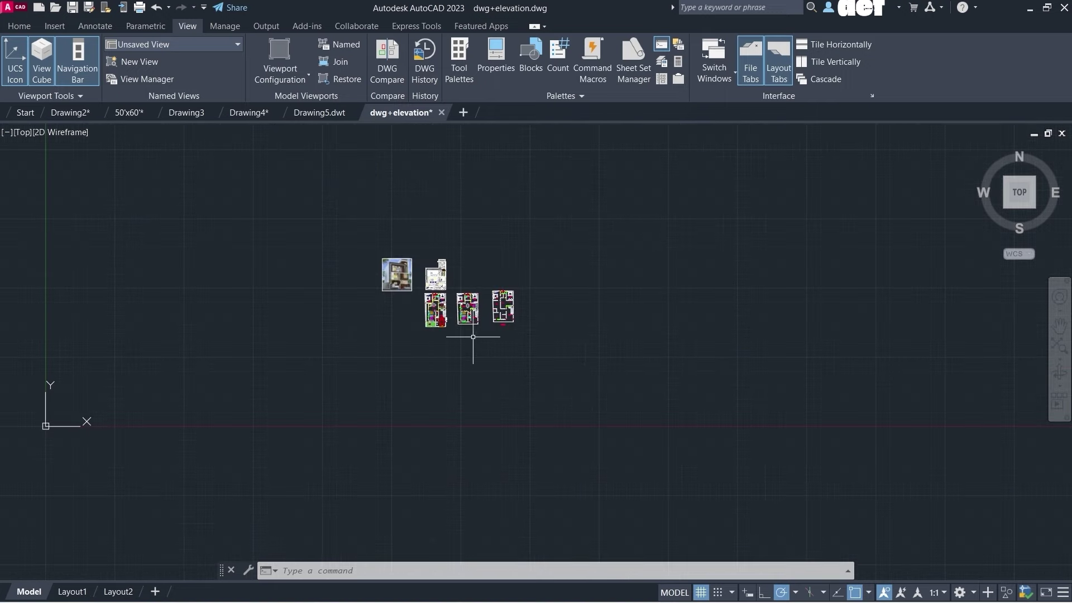
scroll(473, 336, down, 2)
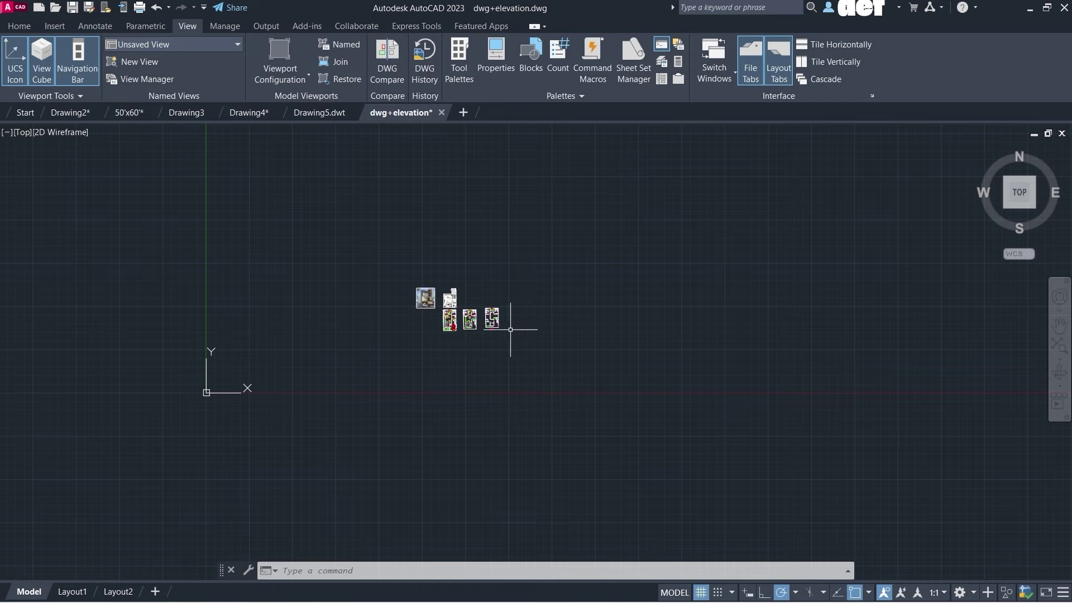
scroll(506, 331, up, 4)
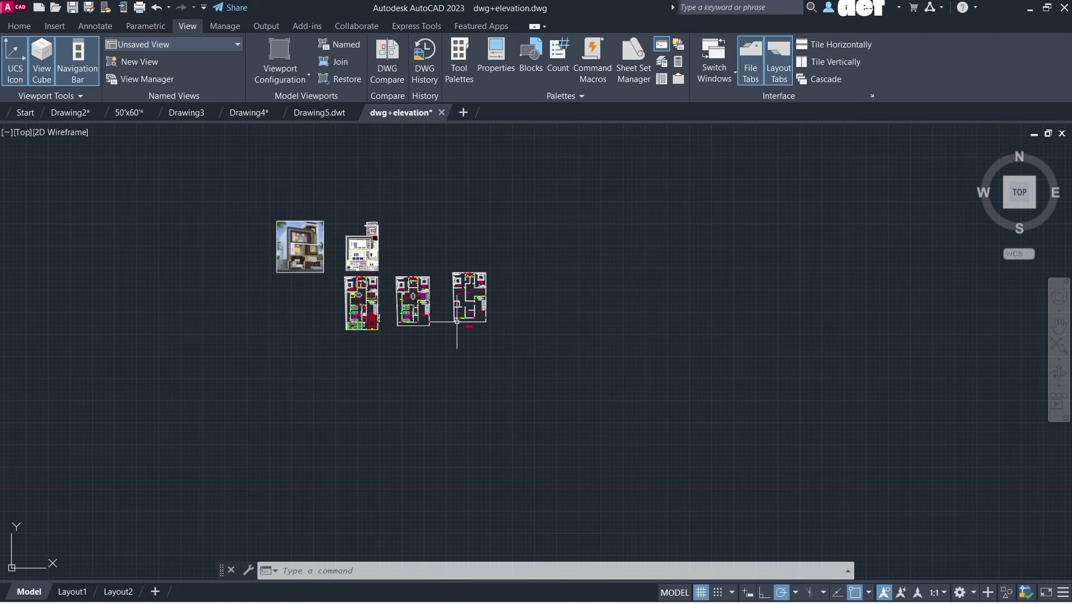
scroll(456, 322, up, 6)
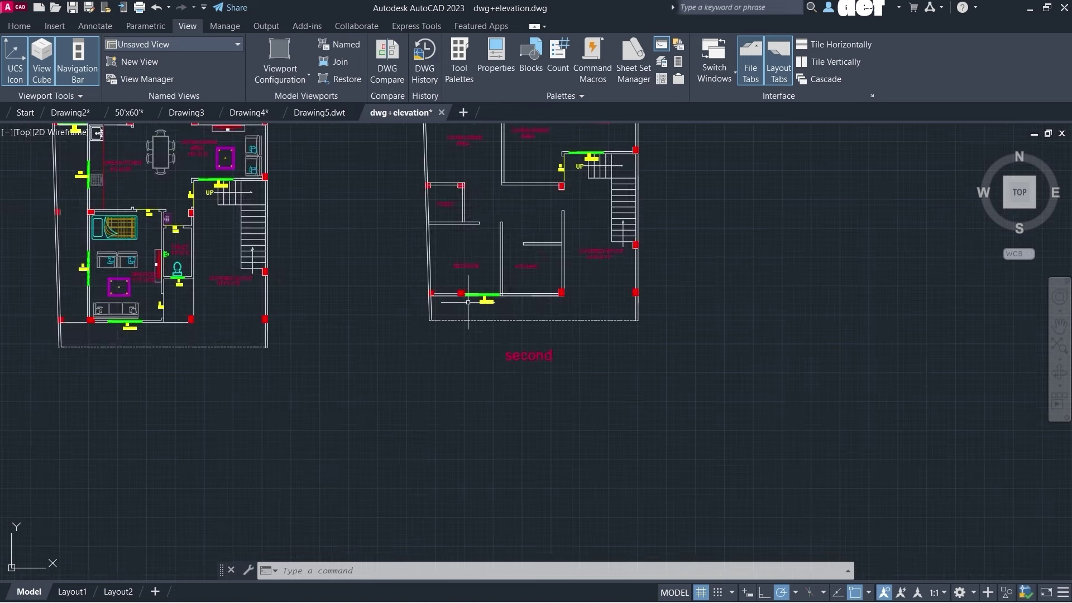
scroll(454, 301, up, 2)
scroll(460, 249, down, 8)
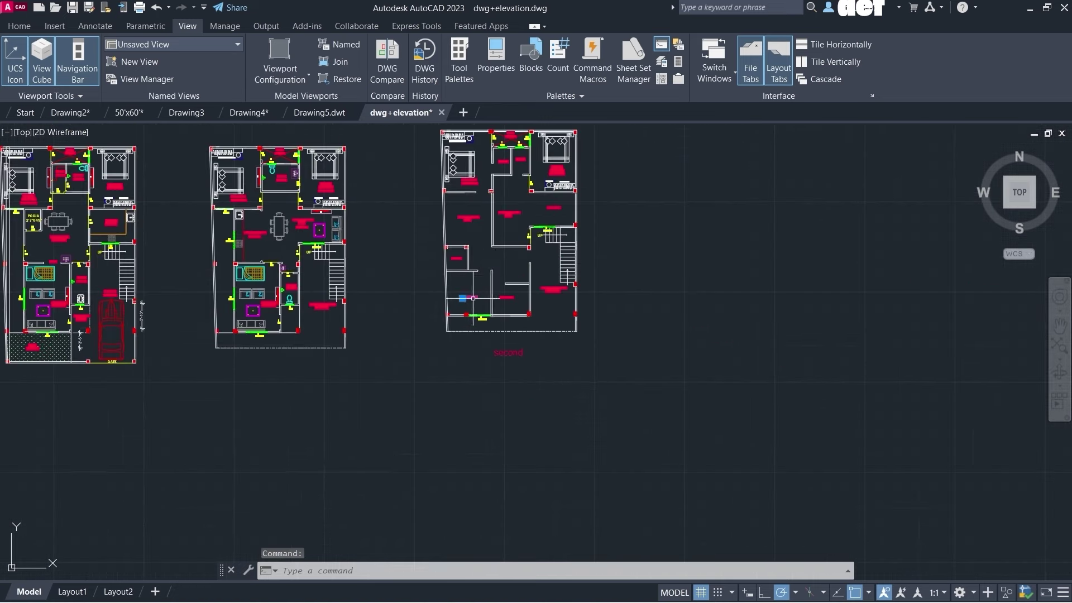
- Select the lines of the wall between the bedroom and kitchen, plus those of the short horizontal kitchen wall
scroll(494, 276, up, 6)
scroll(494, 275, up, 2)
click(455, 223)
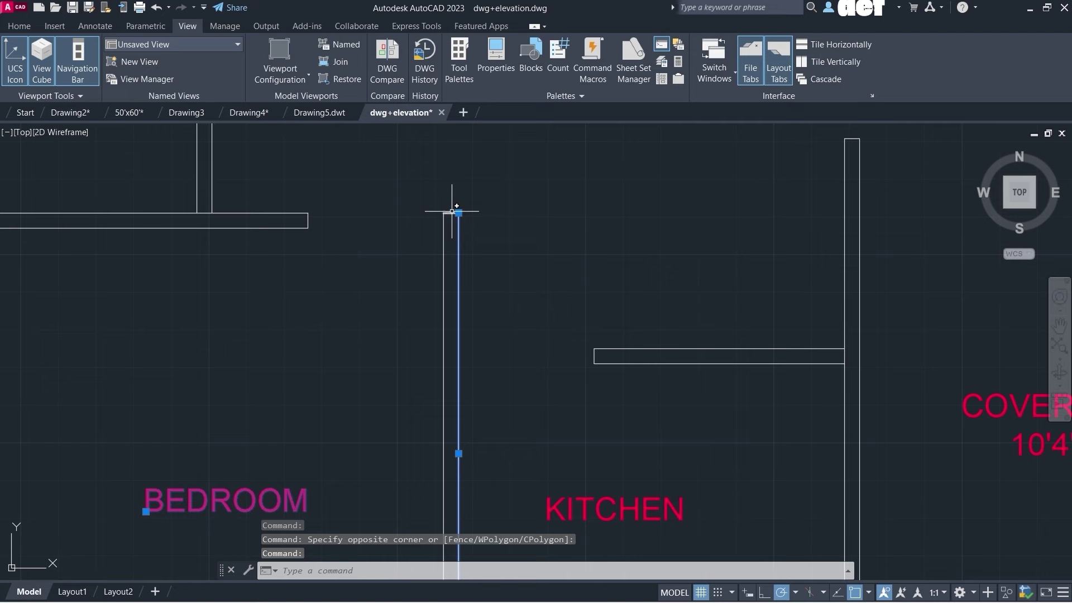
click(444, 224)
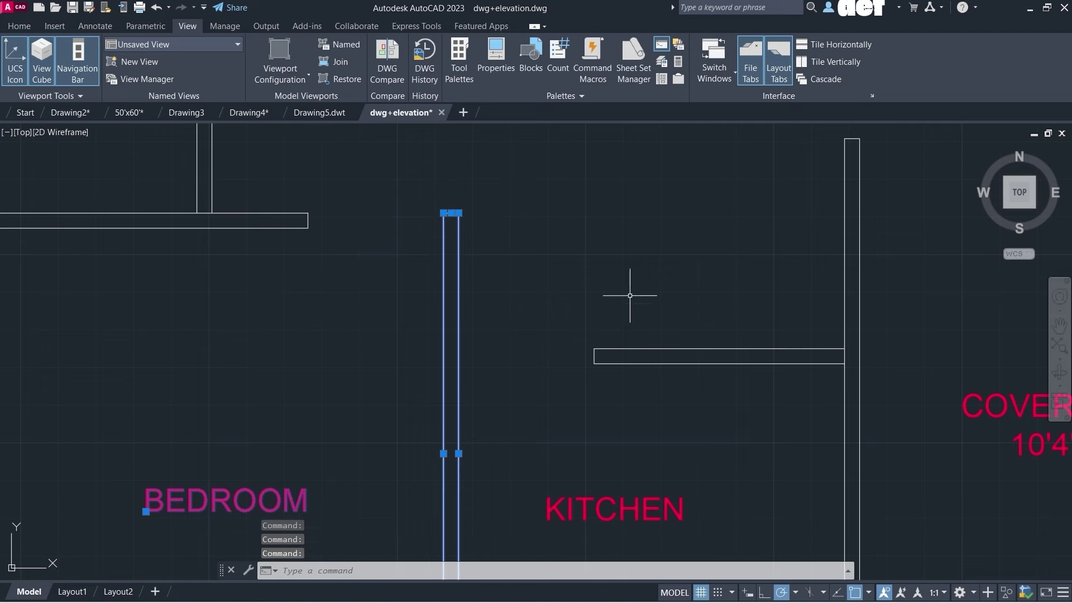
click(665, 350)
scroll(659, 362, up, 8)
click(597, 360)
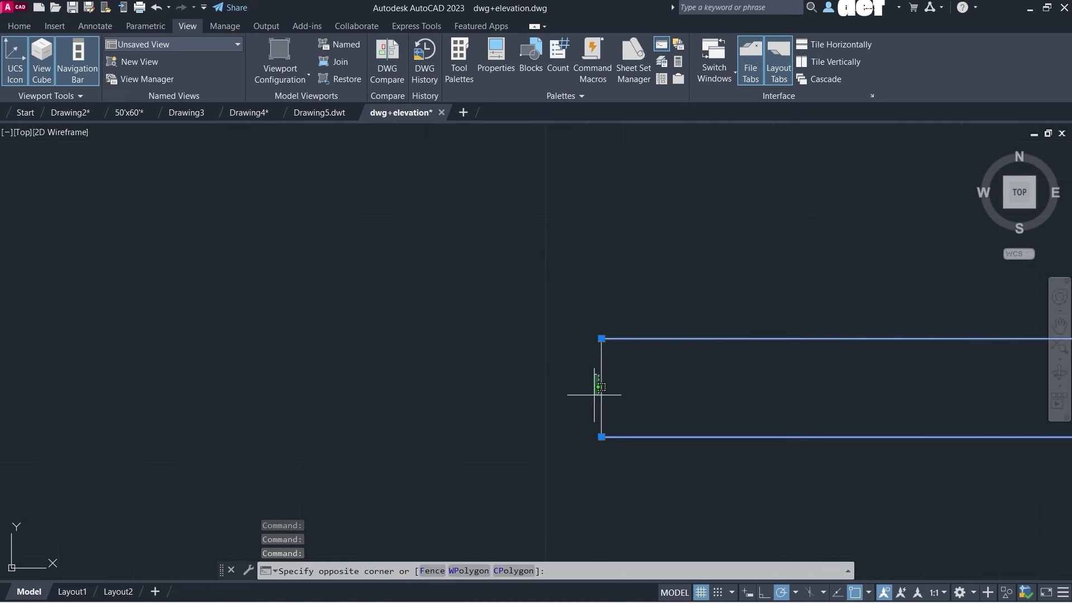
click(605, 371)
scroll(555, 292, down, 5)
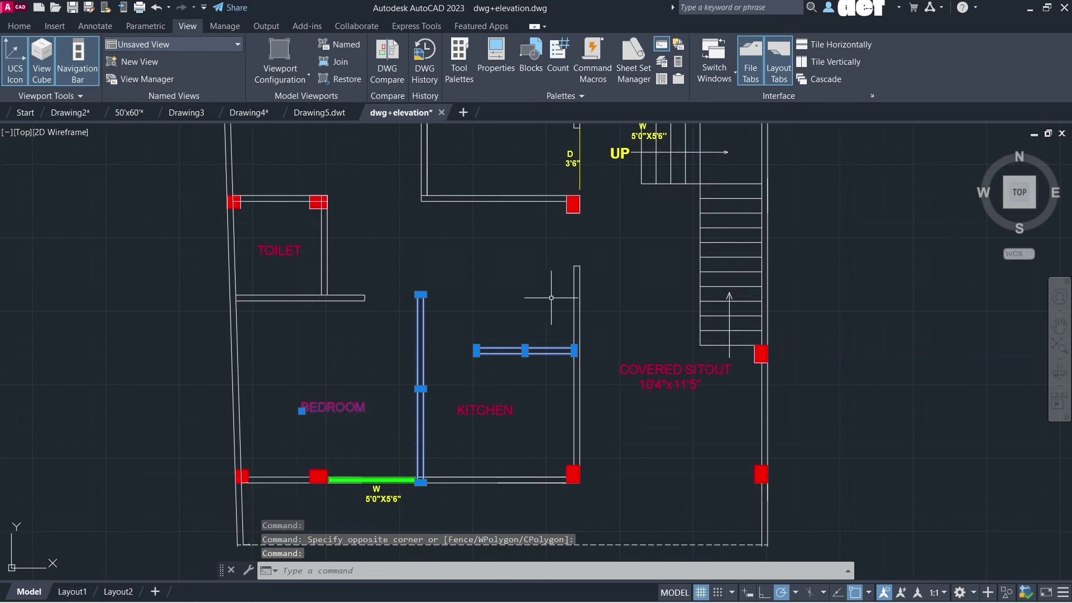
- Add the lines of the wall between the kitchen and covered sitout to the selection, and clear the whole selection
scroll(593, 229, up, 5)
click(603, 180)
click(584, 172)
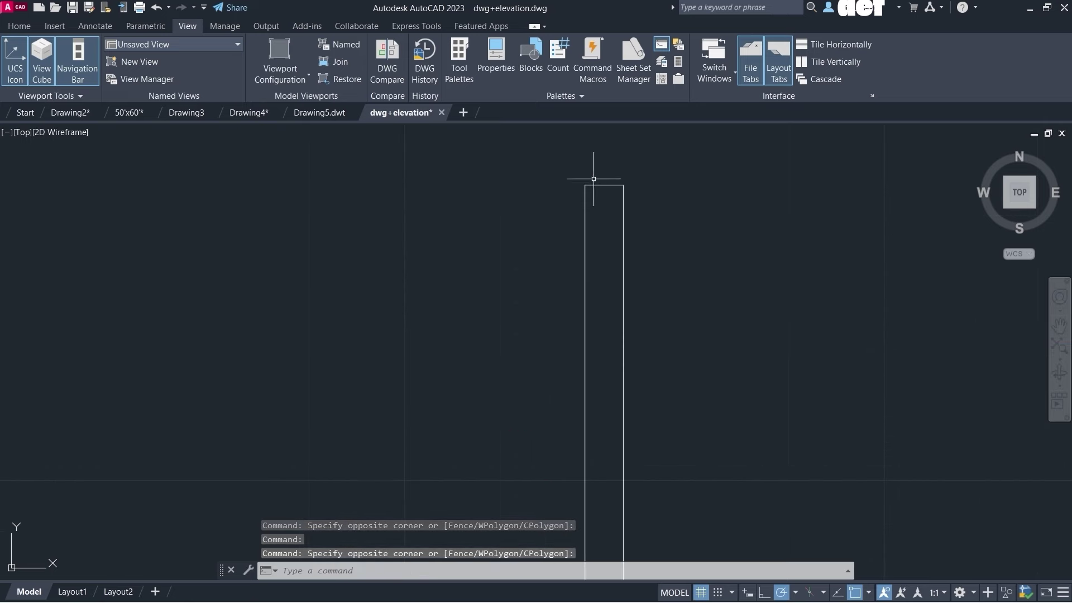
scroll(614, 215, down, 6)
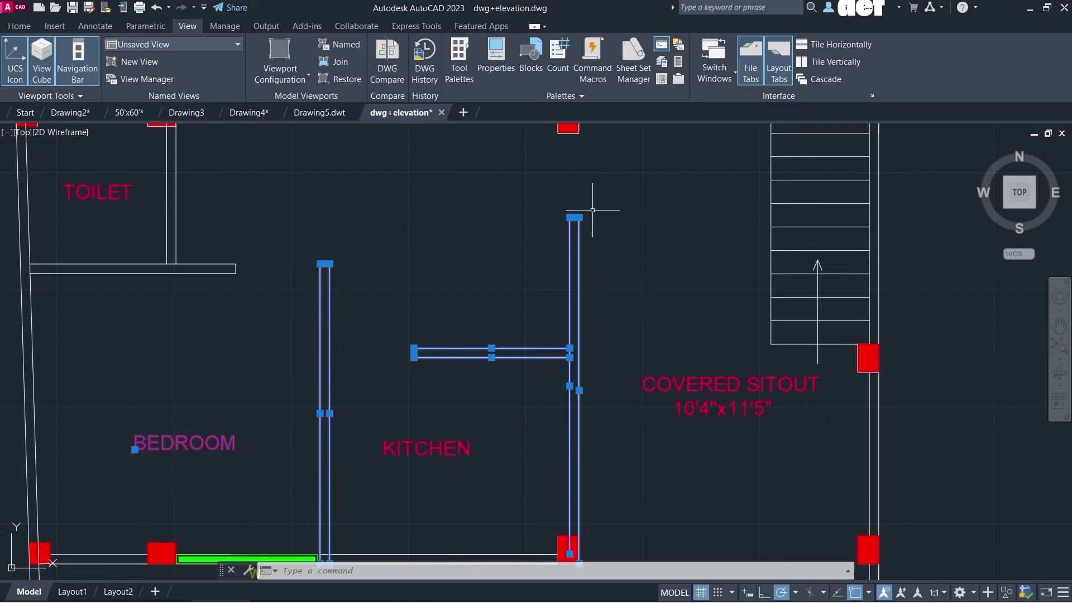
key(Escape)
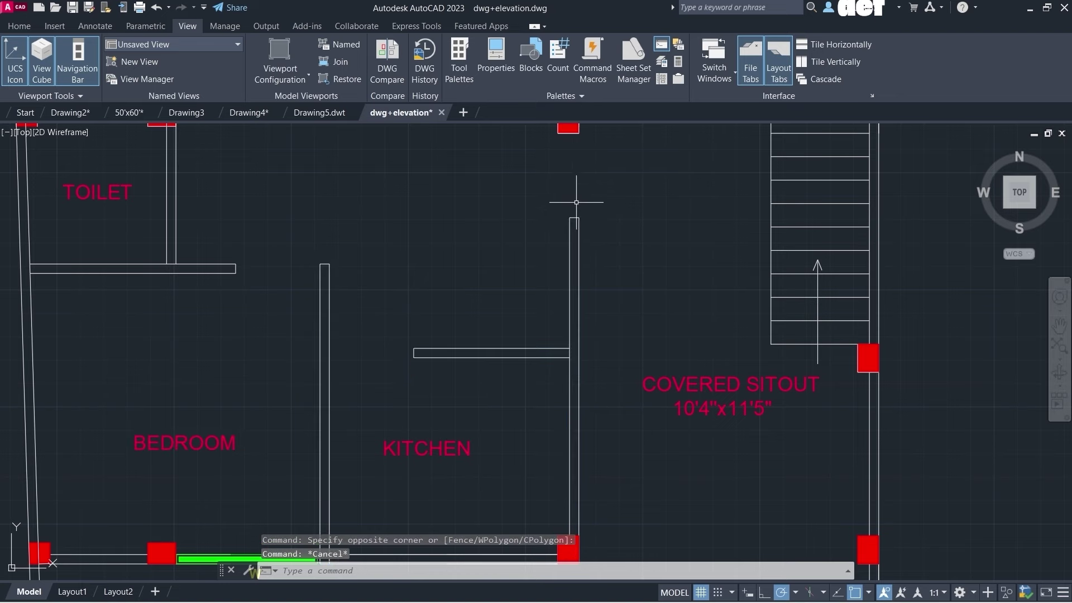
- Select the end line and both long lines of the wall between the kitchen and covered sitout individually
scroll(574, 217, up, 8)
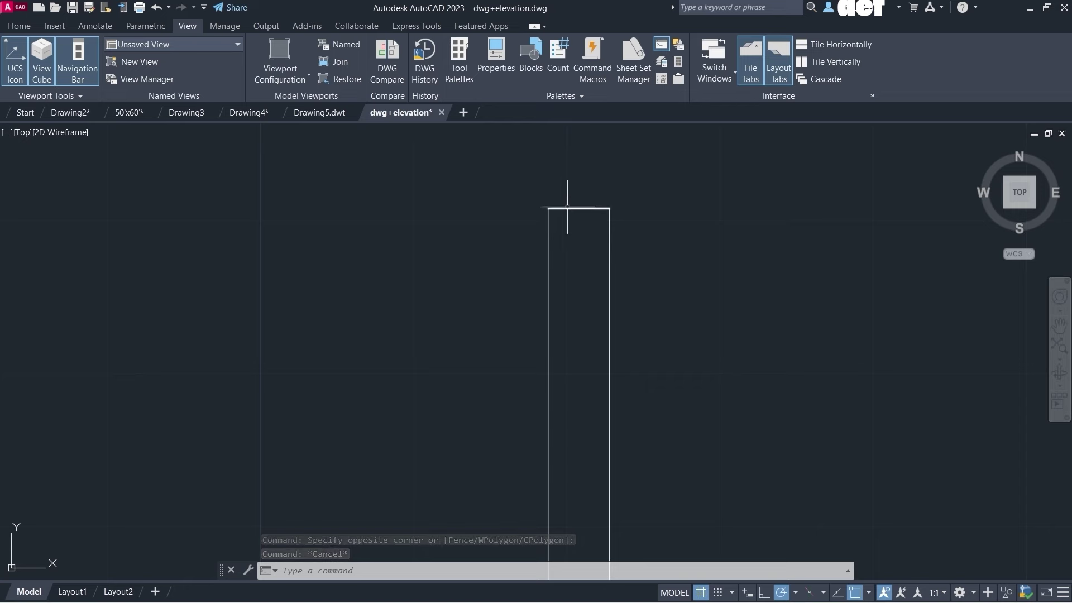
click(567, 207)
scroll(569, 184, down, 4)
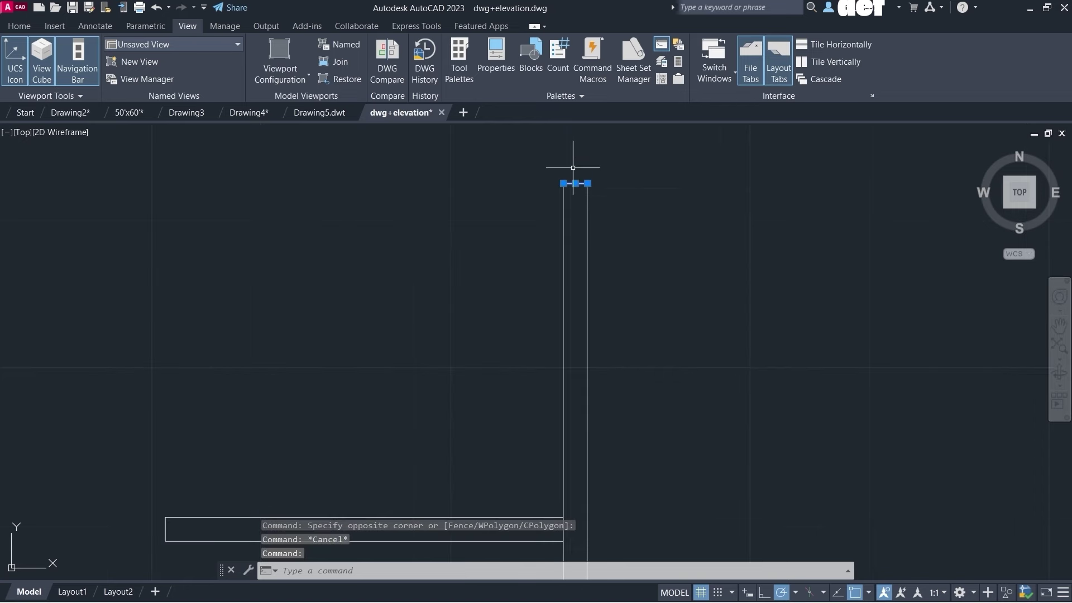
click(578, 228)
click(584, 226)
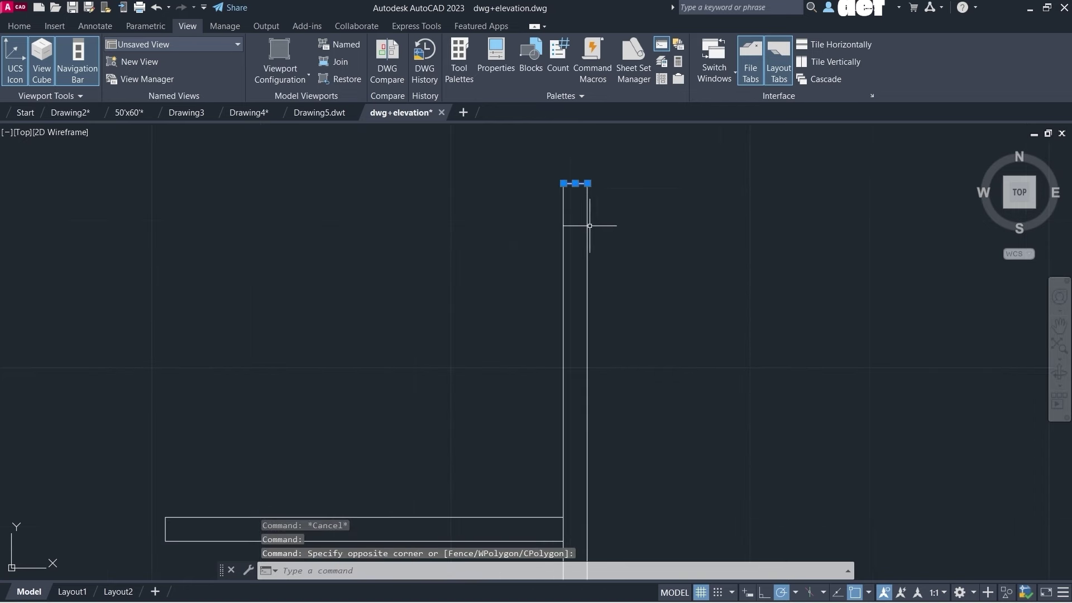
scroll(590, 214, down, 4)
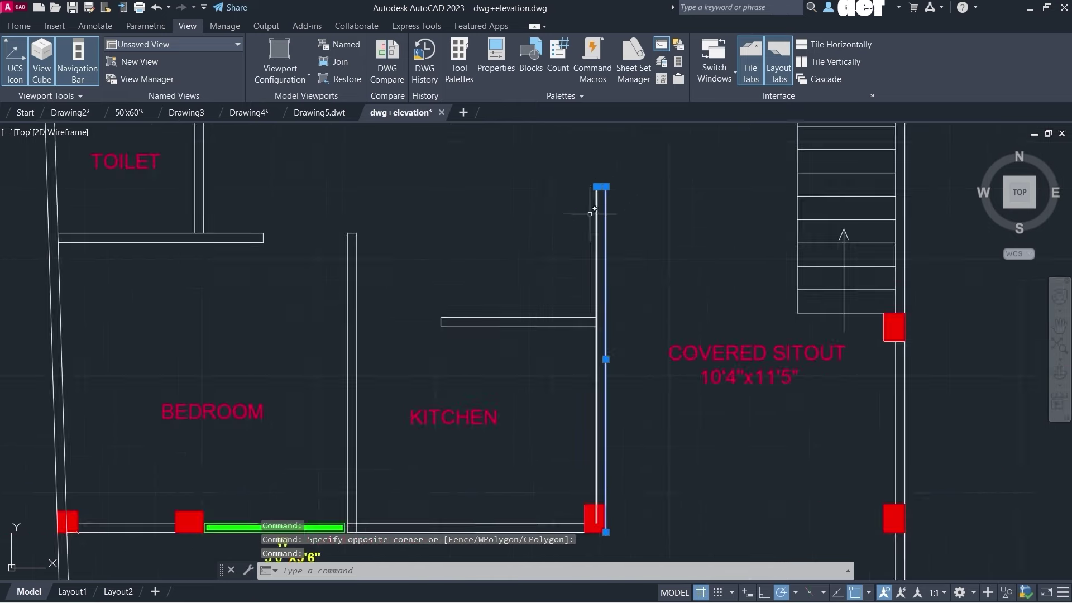
scroll(592, 214, up, 4)
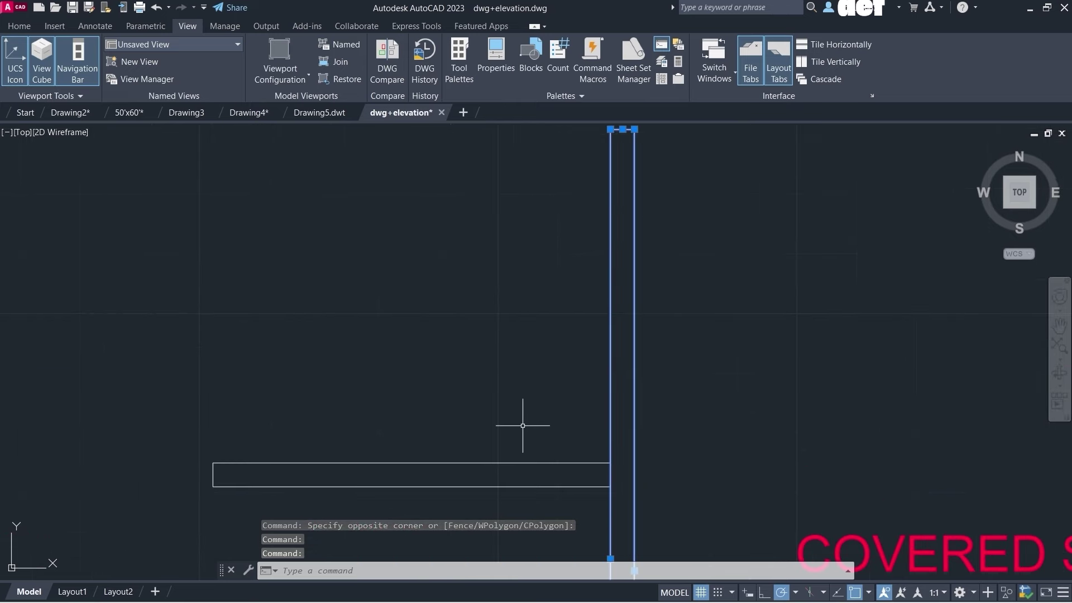
- Add the end line and both long lines of the short horizontal kitchen wall to the selection
click(510, 461)
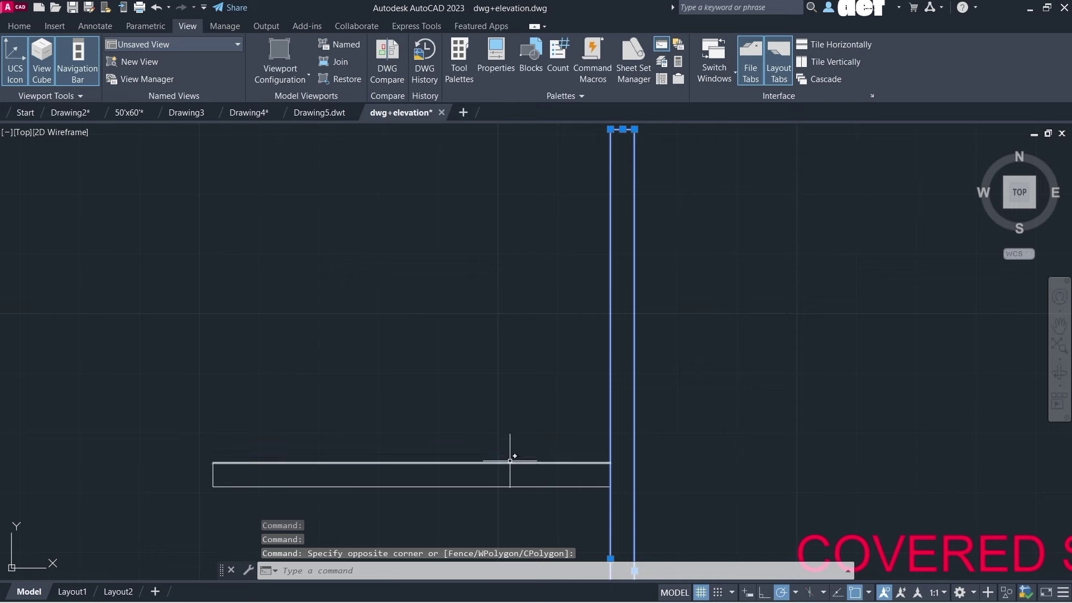
click(485, 486)
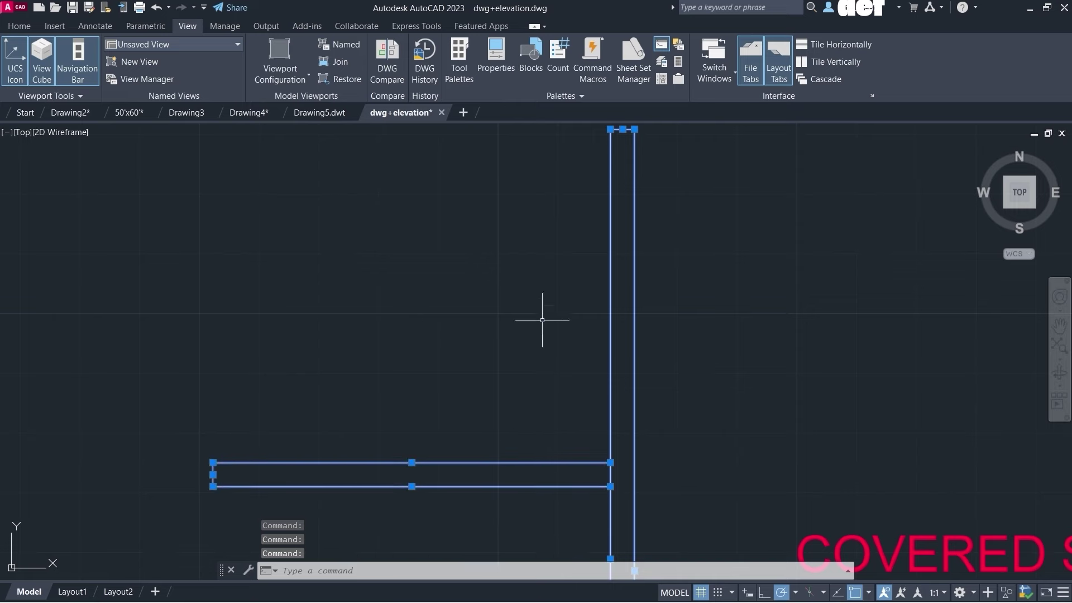
scroll(543, 320, down, 4)
scroll(535, 342, up, 6)
scroll(565, 325, down, 6)
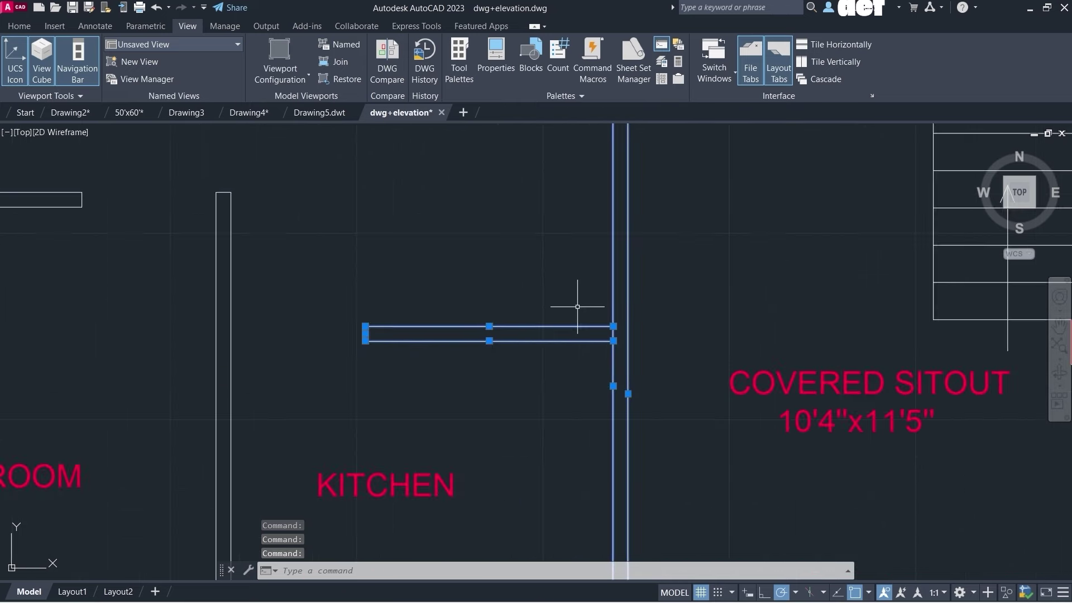
scroll(570, 327, up, 2)
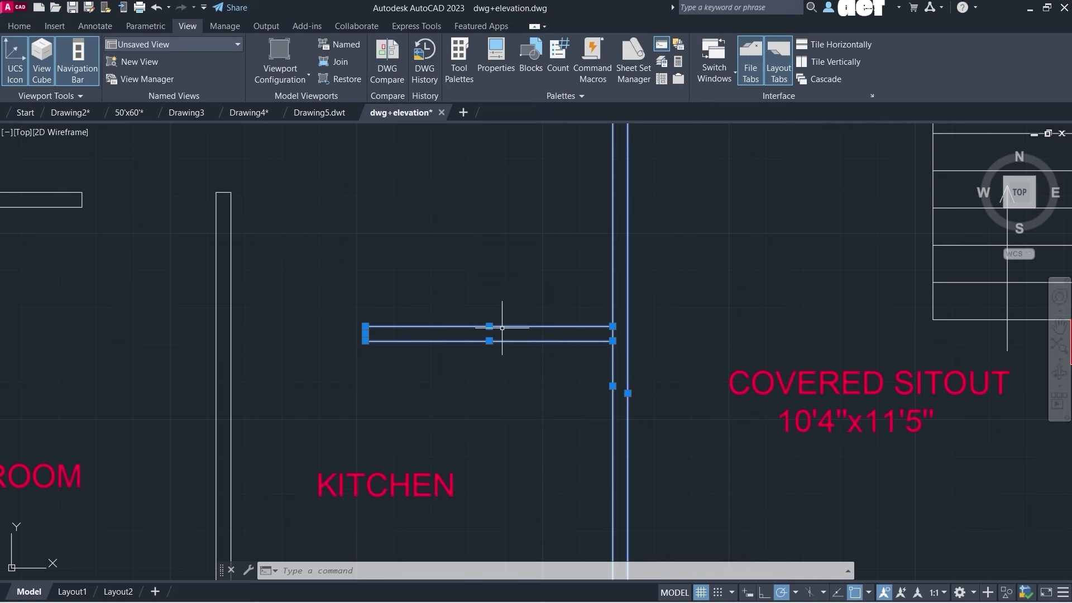
- Remove the short kitchen wall's long lines and the sitout-side wall line from the selection, and clear the remaining selection
shift+click(504, 327)
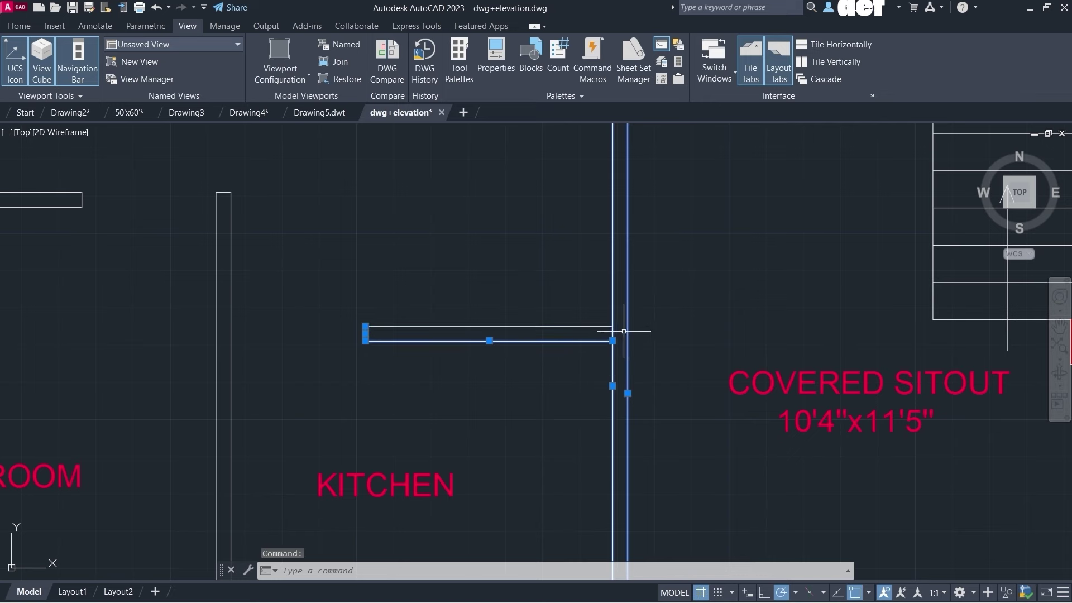
shift+click(624, 331)
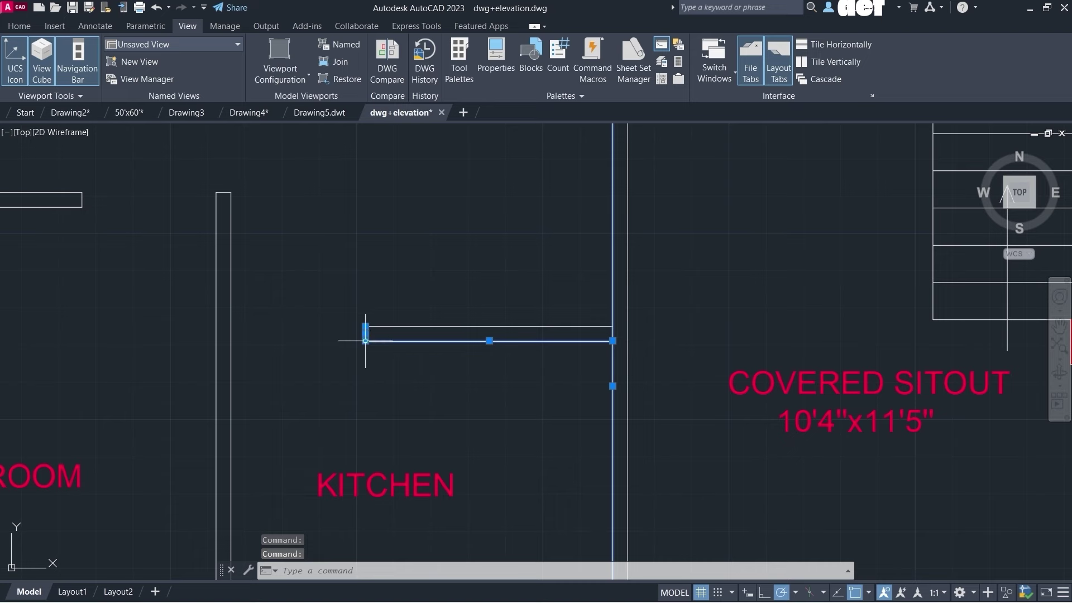
shift+click(393, 342)
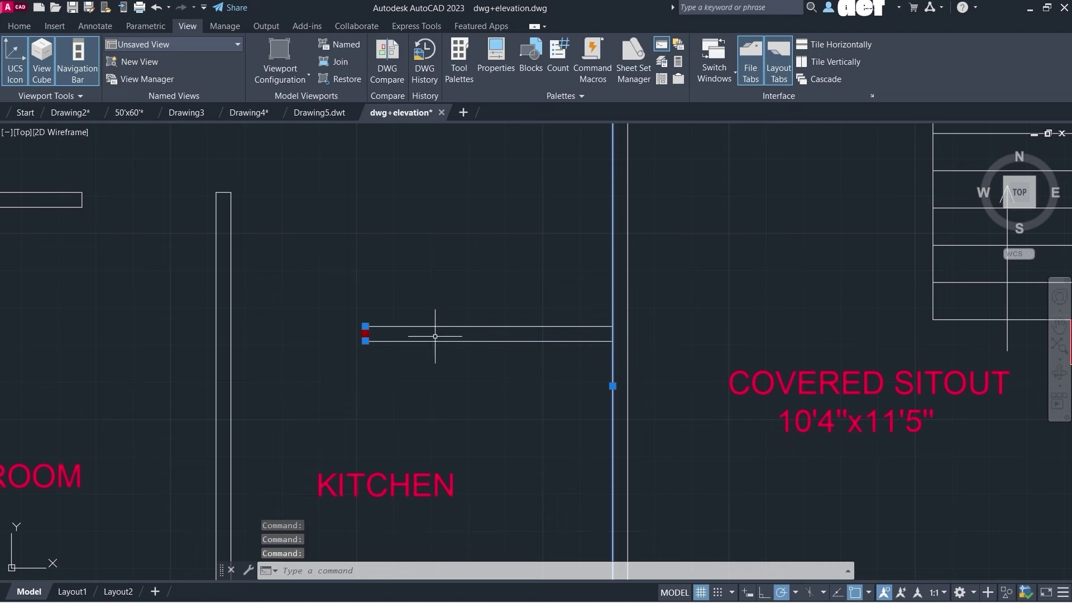
scroll(349, 336, up, 10)
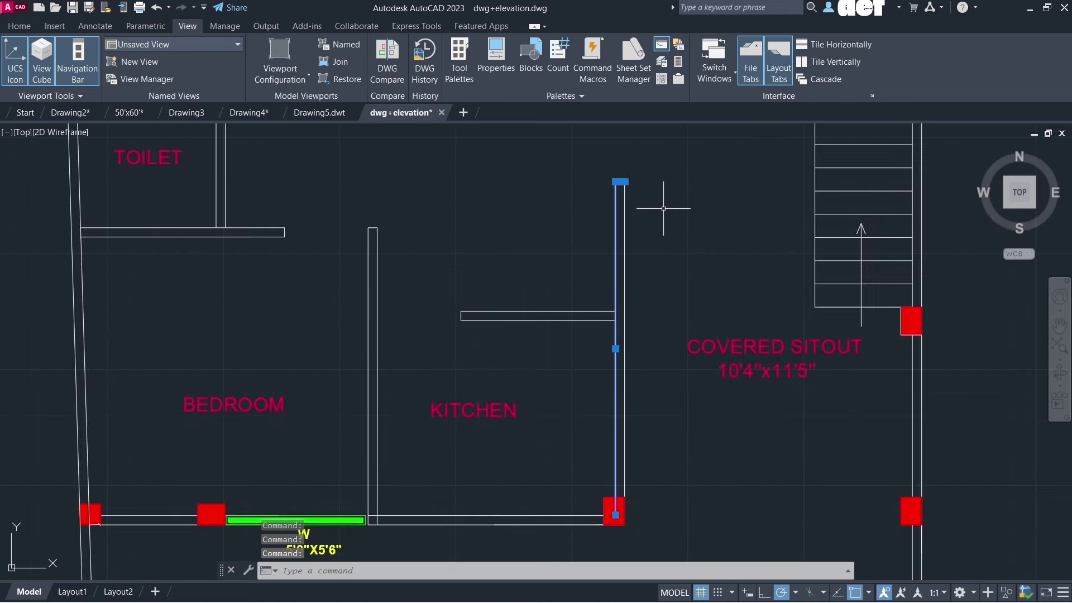
scroll(559, 206, down, 2)
click(519, 216)
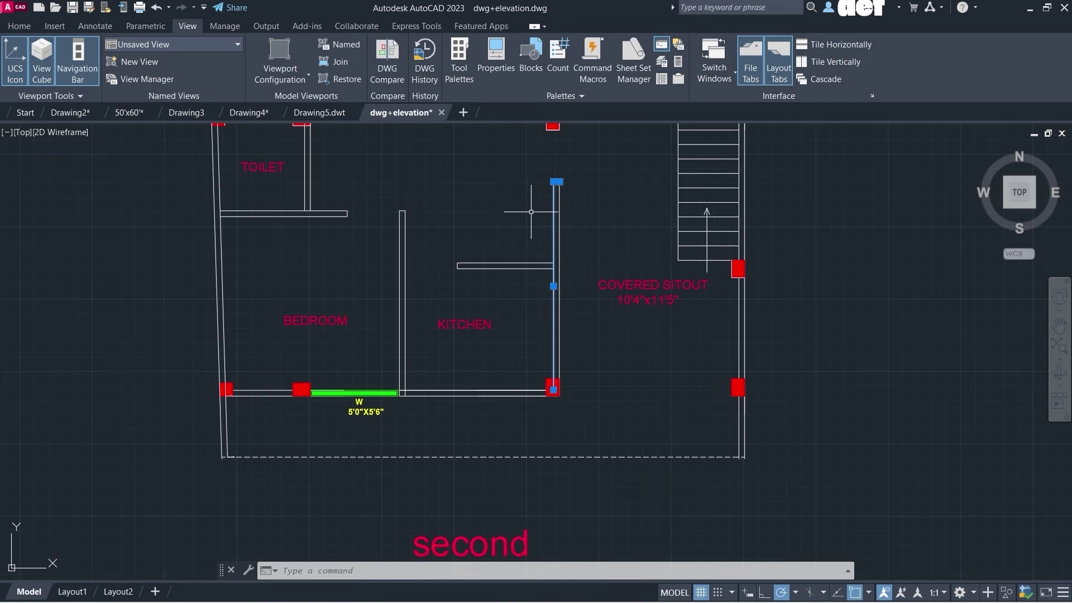
scroll(531, 212, up, 2)
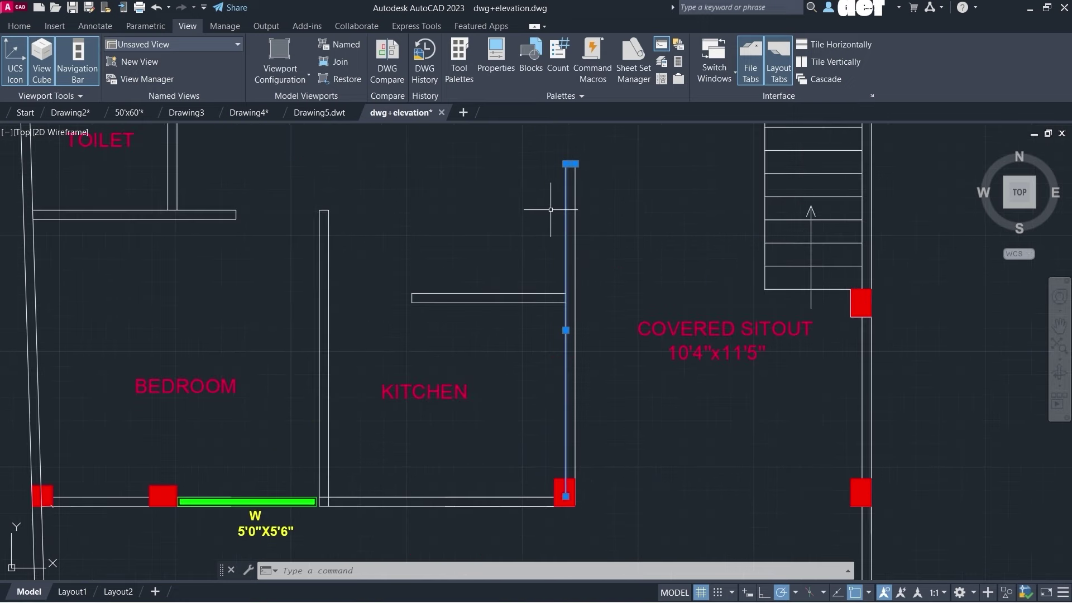
key(Escape)
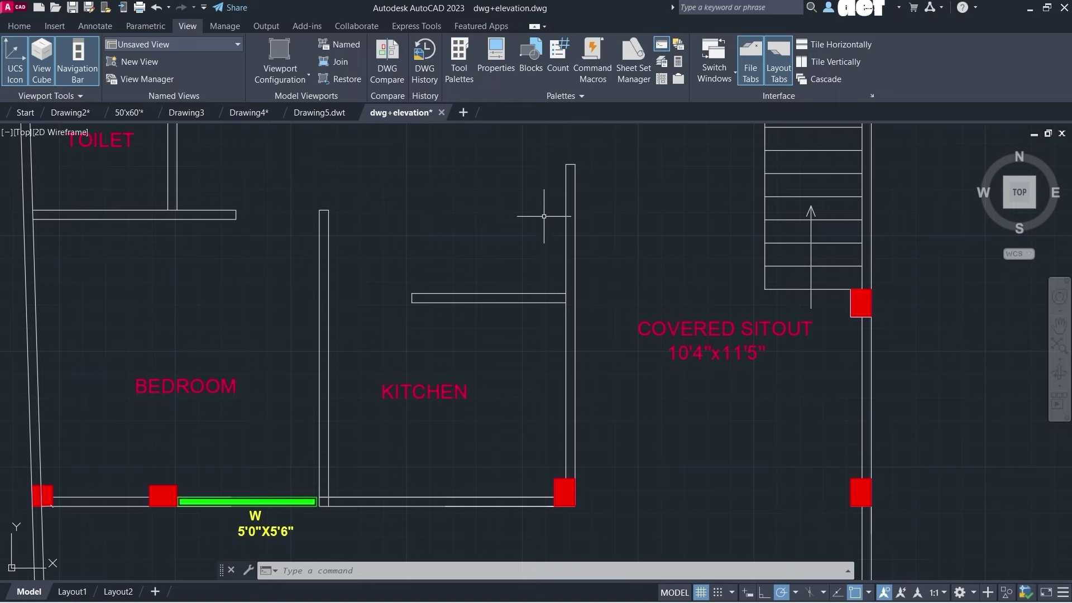
- Select objects in the plan labelled "second" with an enclosing selection window, and clear the selection
scroll(575, 161, down, 5)
click(532, 182)
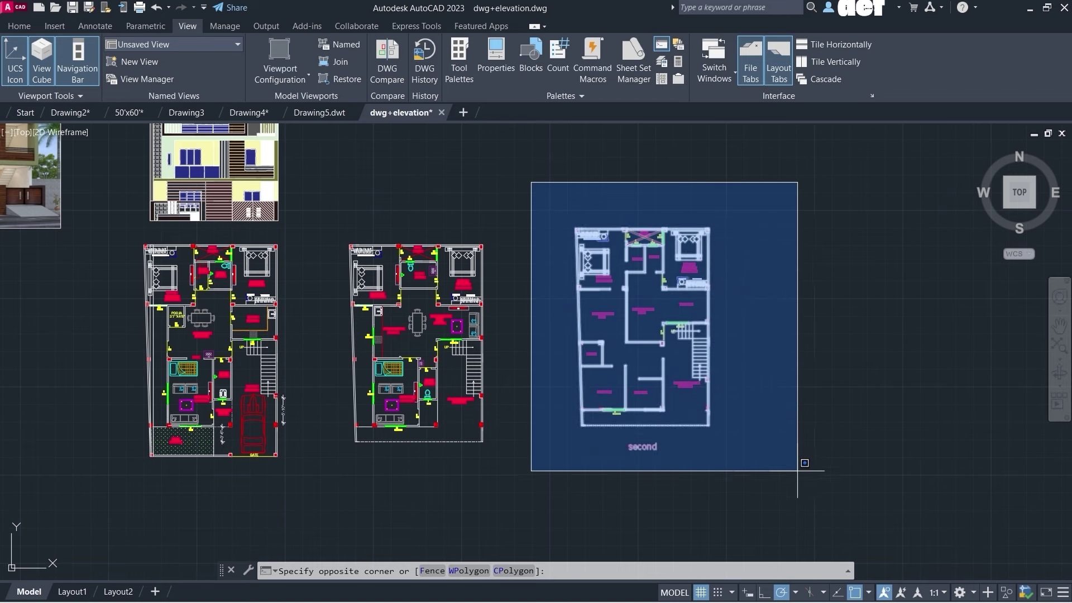
click(675, 455)
scroll(657, 187, down, 2)
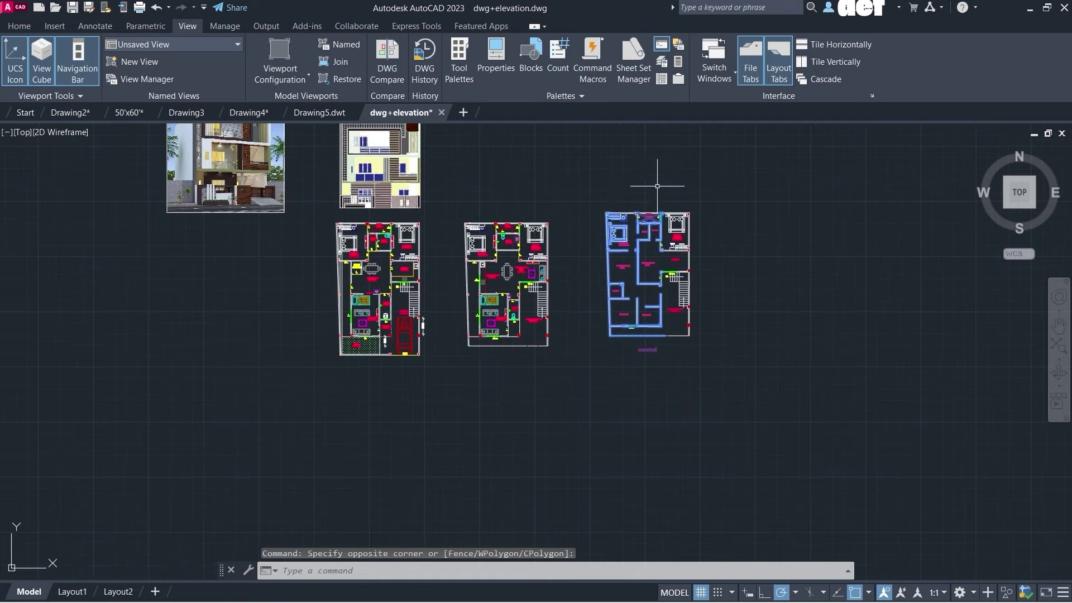
scroll(587, 180, up, 2)
key(Escape)
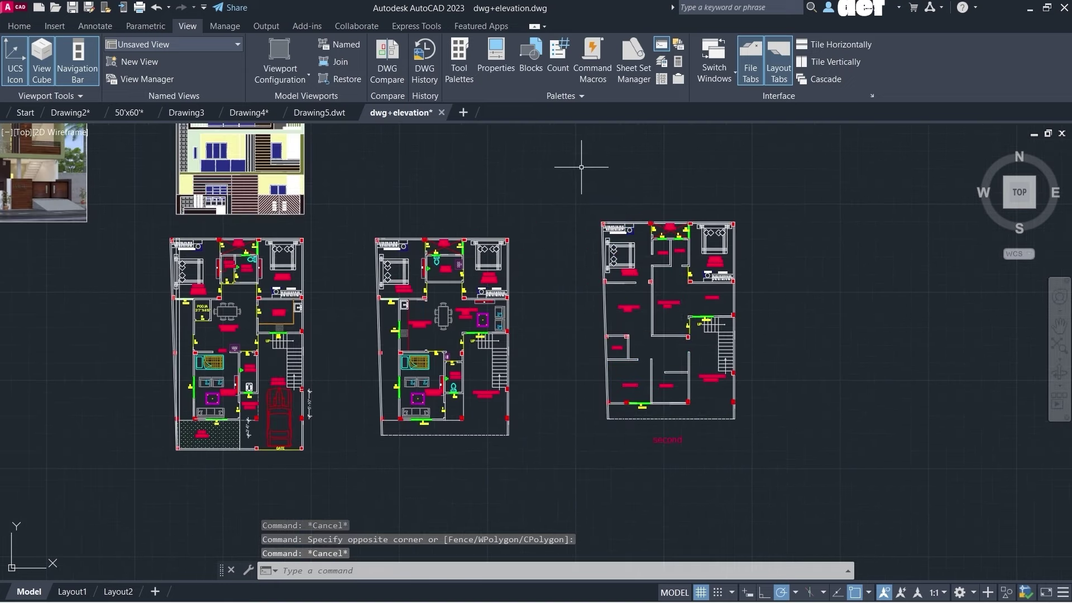
- Window-select the walls, bedroom furniture and label within the western part of the plan labelled "second", and clear the selection
click(581, 167)
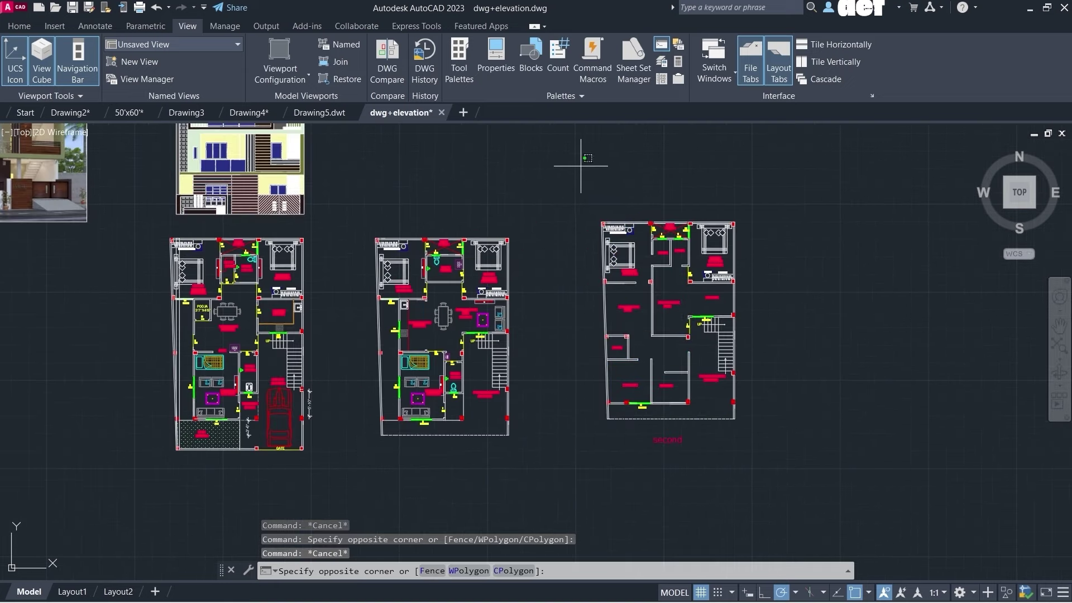
click(713, 456)
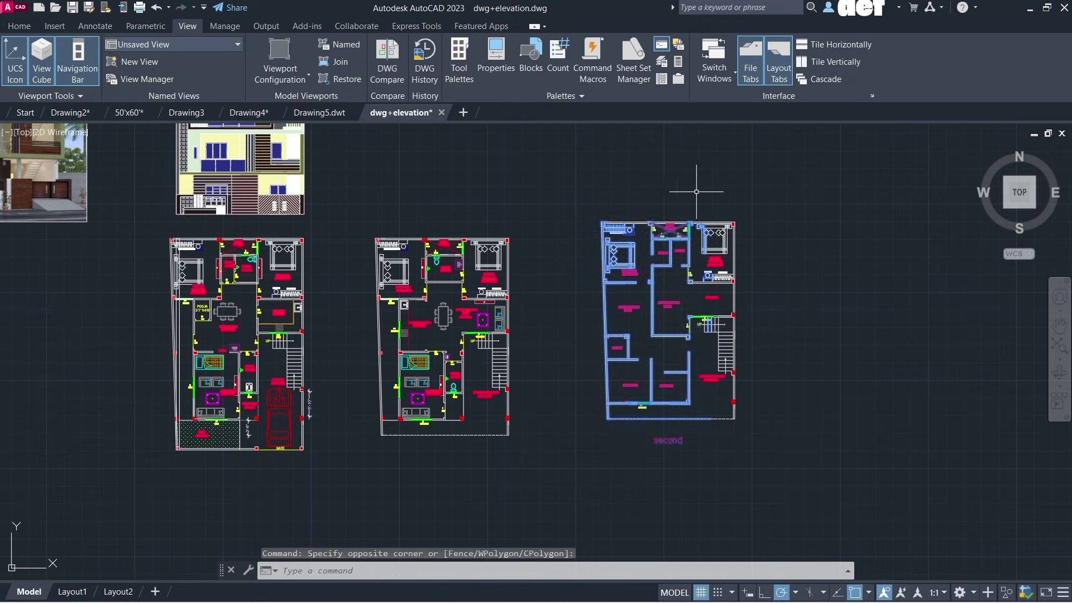
key(Escape)
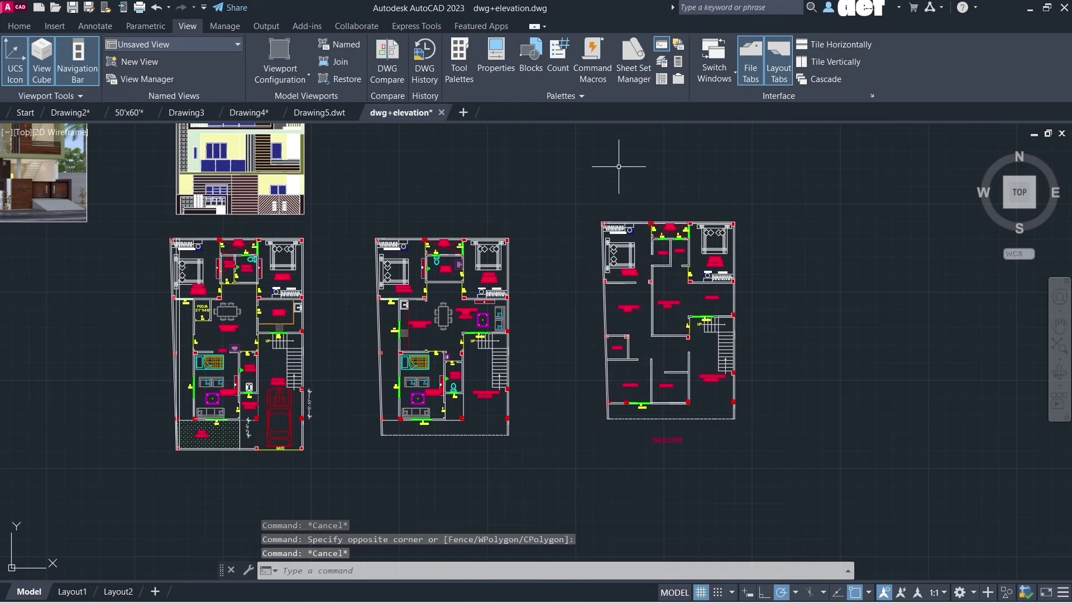
- Draw an enclosing window from above the plan "second" to below its label, leaving its east side outside, and clear the selection
scroll(618, 166, down, 2)
click(591, 162)
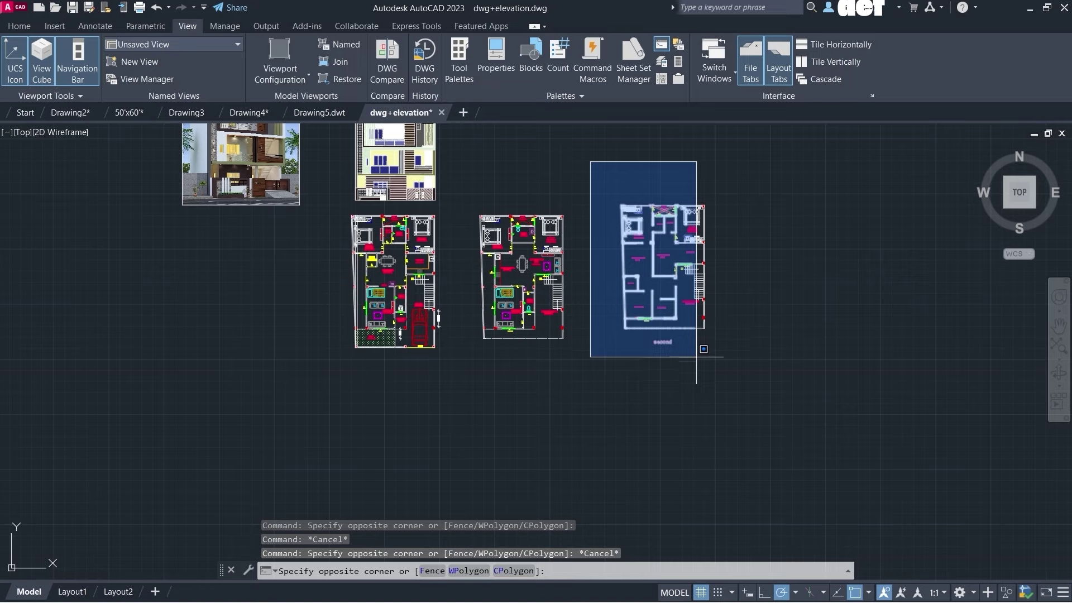
scroll(697, 358, up, 2)
scroll(693, 363, down, 4)
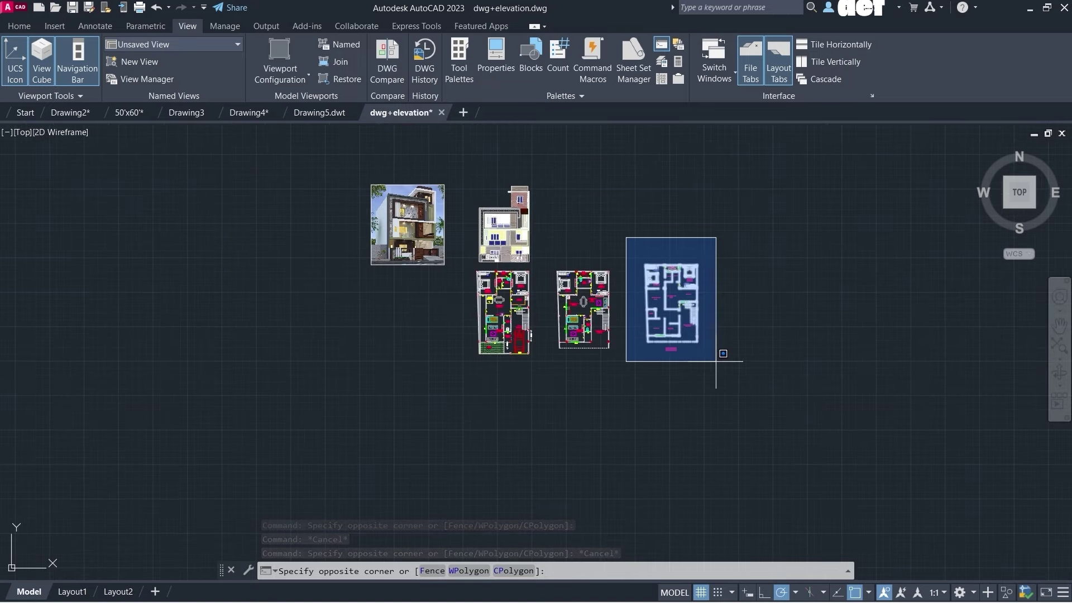
scroll(676, 363, up, 2)
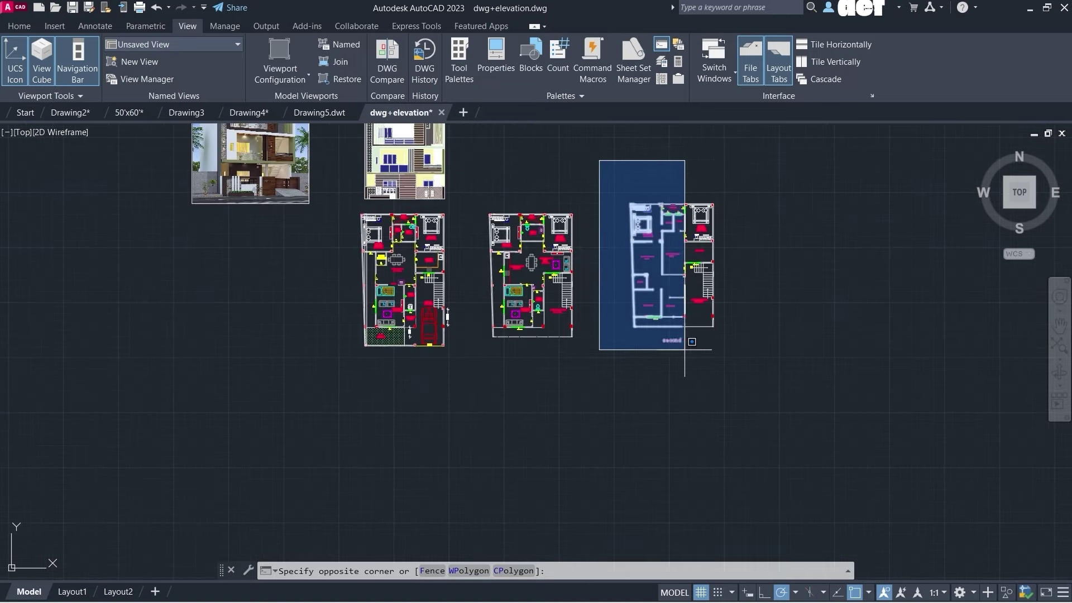
scroll(687, 348, up, 4)
scroll(690, 347, down, 6)
scroll(693, 352, up, 3)
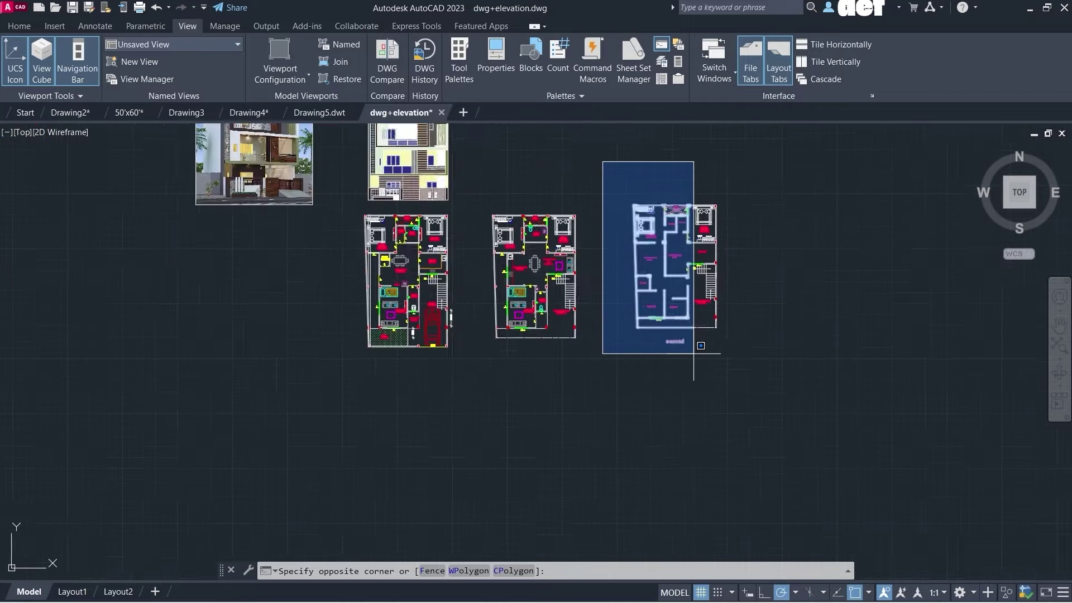
scroll(693, 353, up, 2)
scroll(696, 354, down, 3)
scroll(696, 363, up, 1)
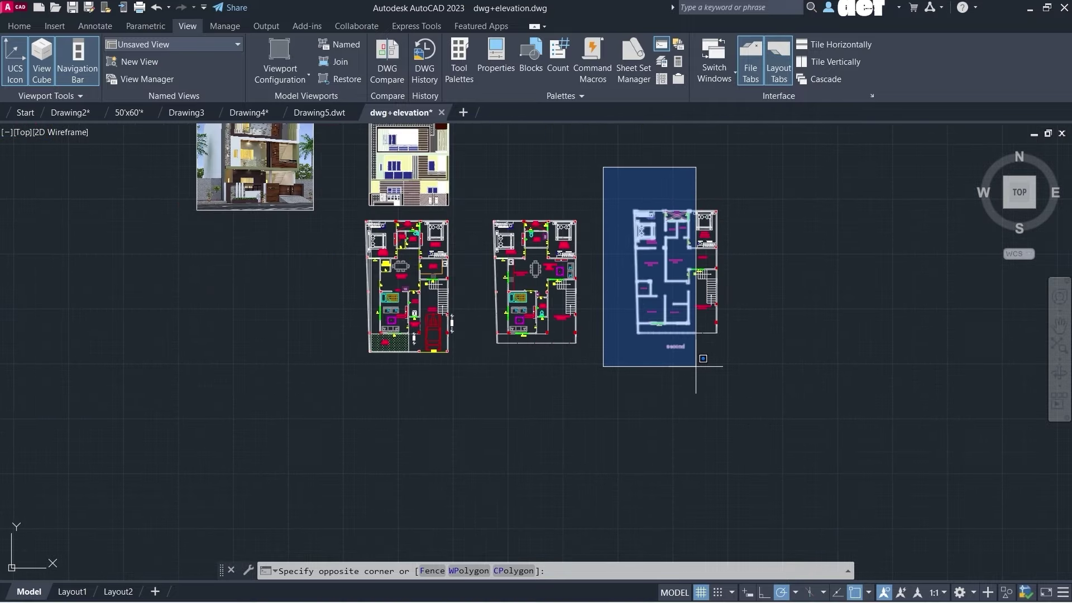
scroll(697, 360, up, 2)
scroll(698, 363, down, 4)
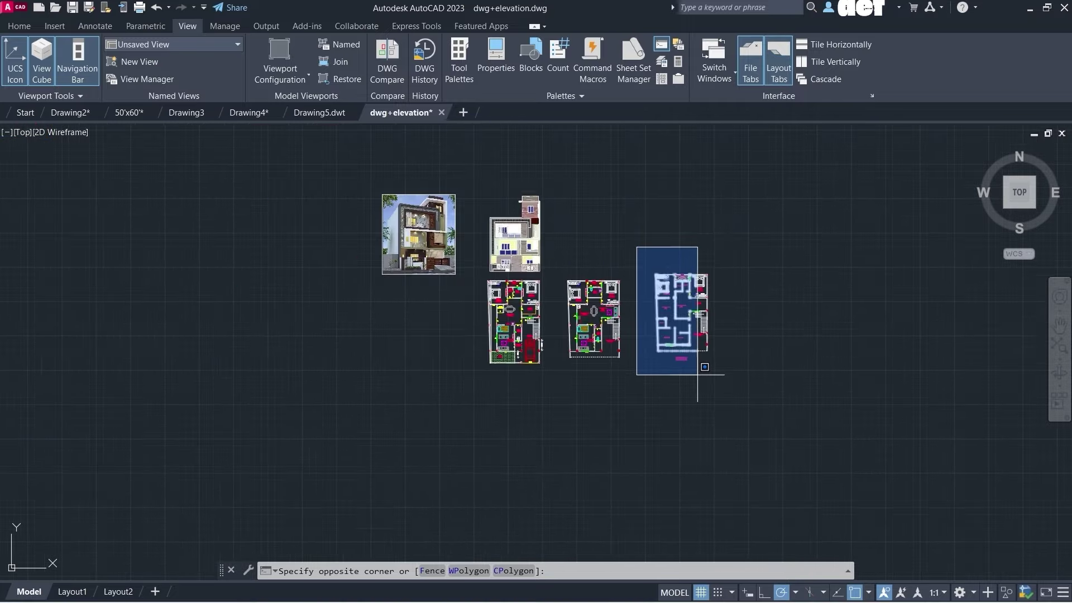
scroll(697, 374, up, 2)
scroll(697, 376, down, 2)
click(695, 378)
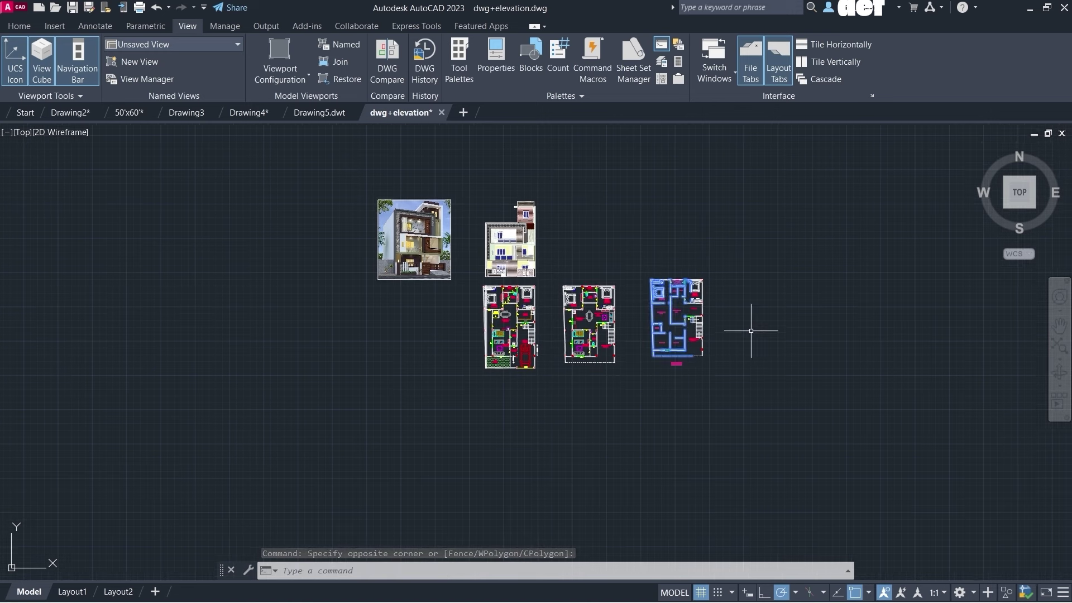
key(Escape)
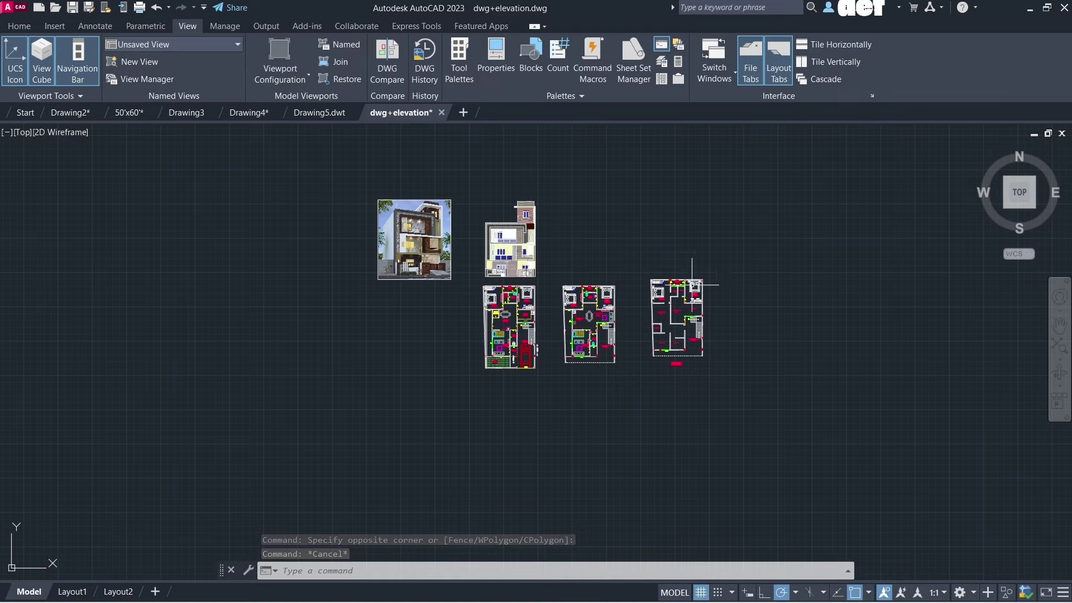
- Select the plan "second" and its label with a crossing window that stops short of its west wall, and clear the selection
scroll(665, 340, up, 2)
scroll(756, 216, up, 2)
click(760, 212)
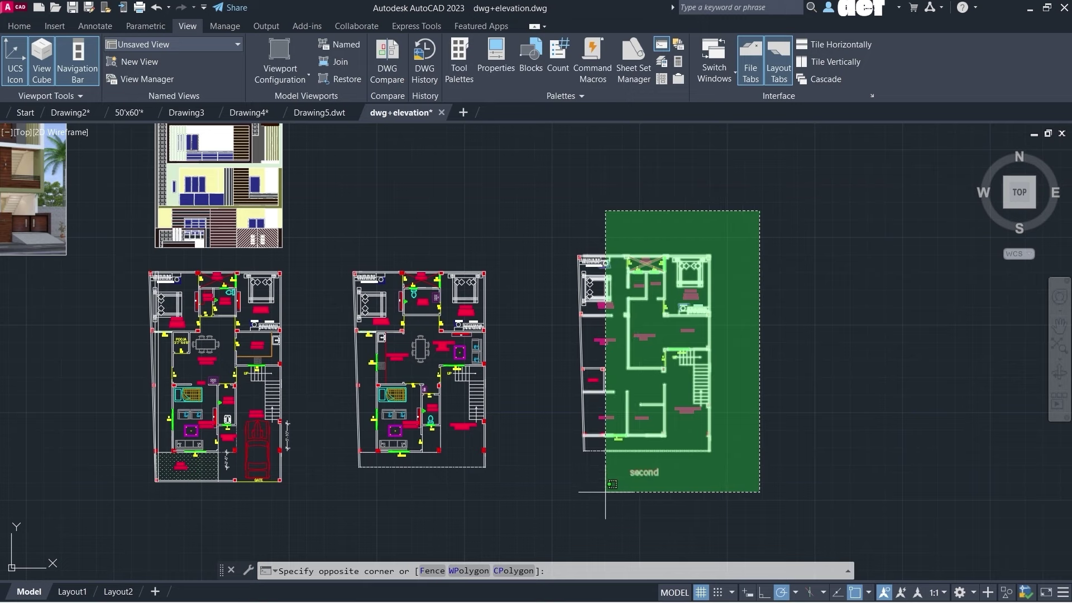
scroll(606, 492, up, 3)
scroll(605, 492, down, 3)
key(Escape)
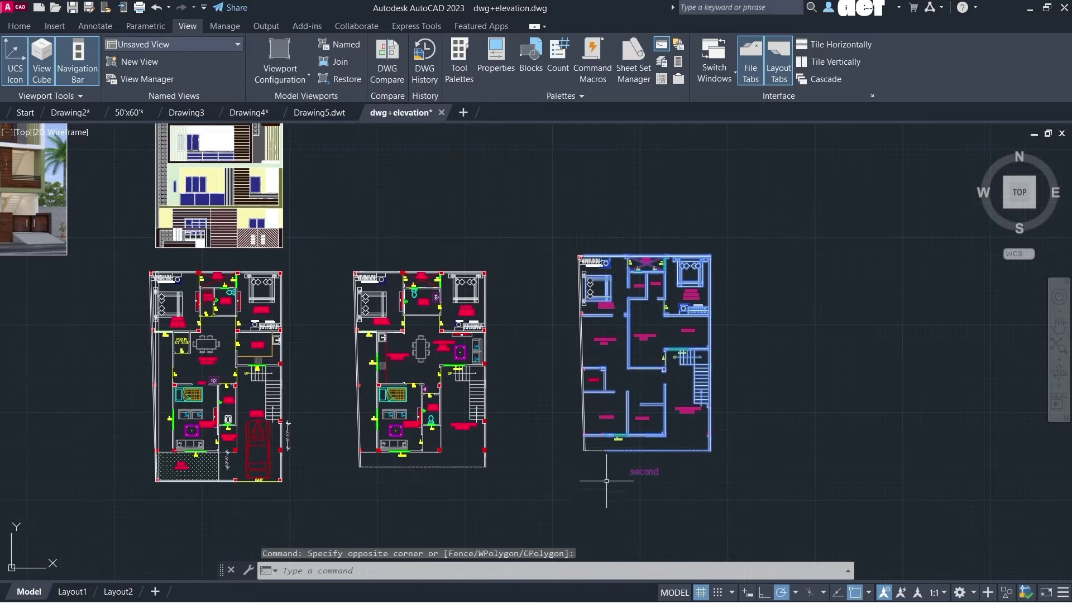
- Crossing-select the master bedroom and adjoining kitchen corner of the plan "second", inspect the selected objects, and clear the selection
scroll(575, 293, up, 2)
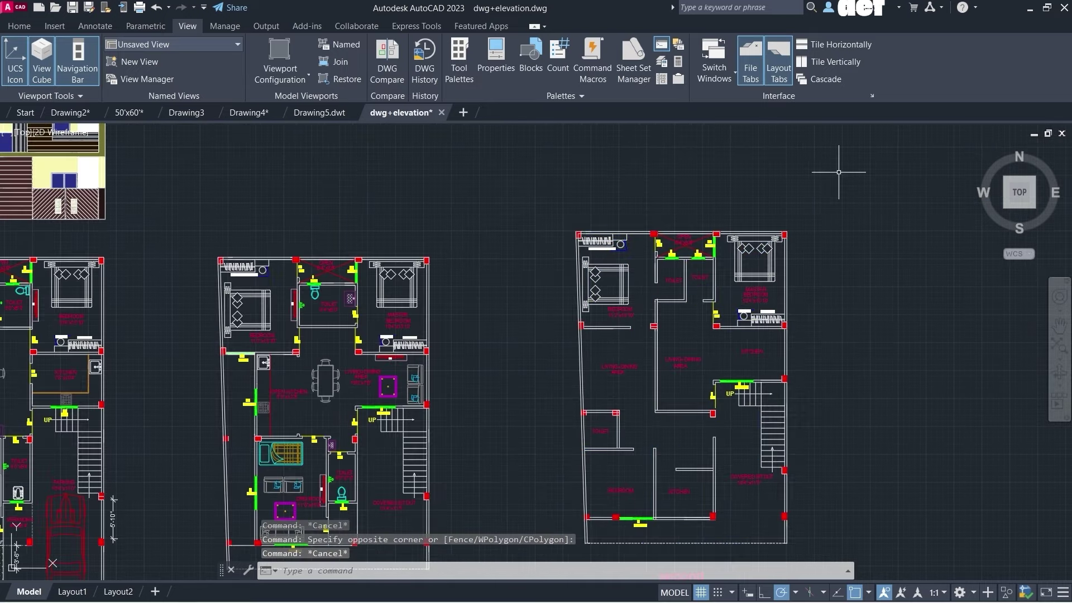
click(839, 172)
click(753, 351)
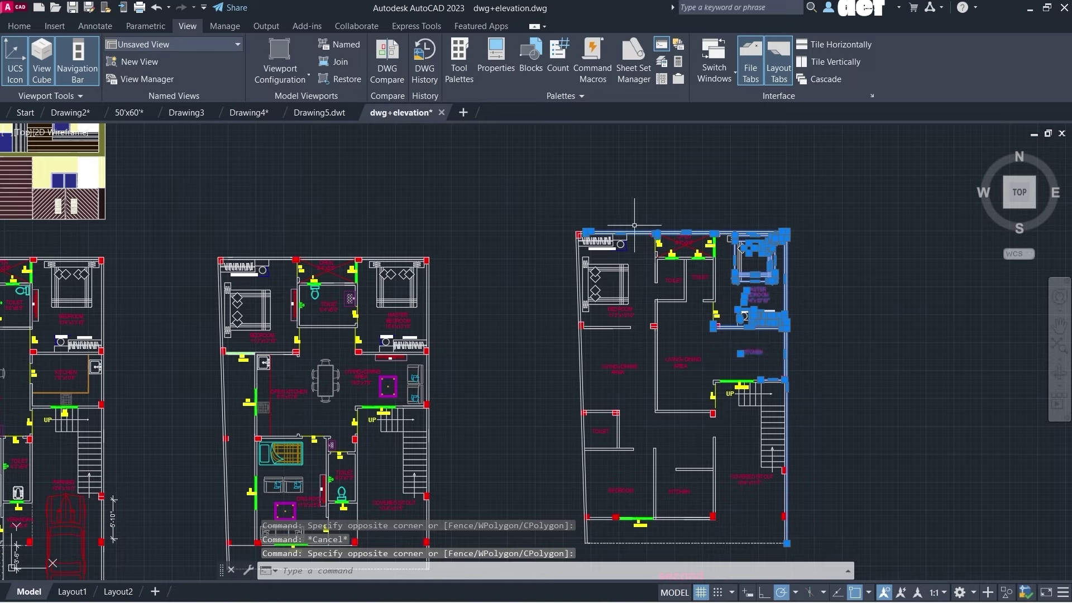
scroll(596, 240, up, 5)
scroll(622, 216, down, 7)
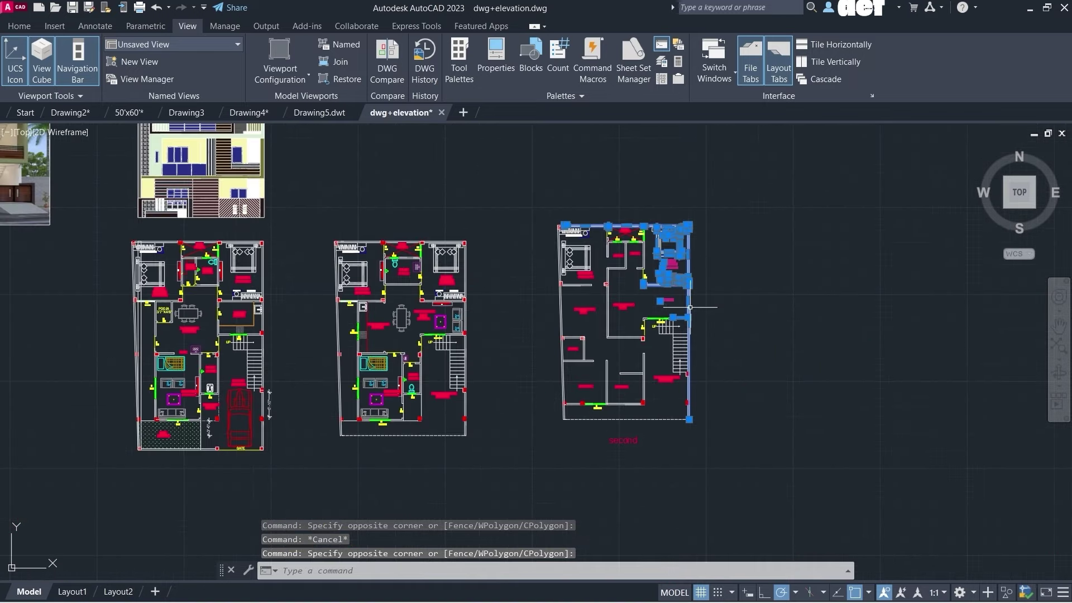
scroll(691, 308, up, 3)
scroll(692, 308, down, 3)
key(Escape)
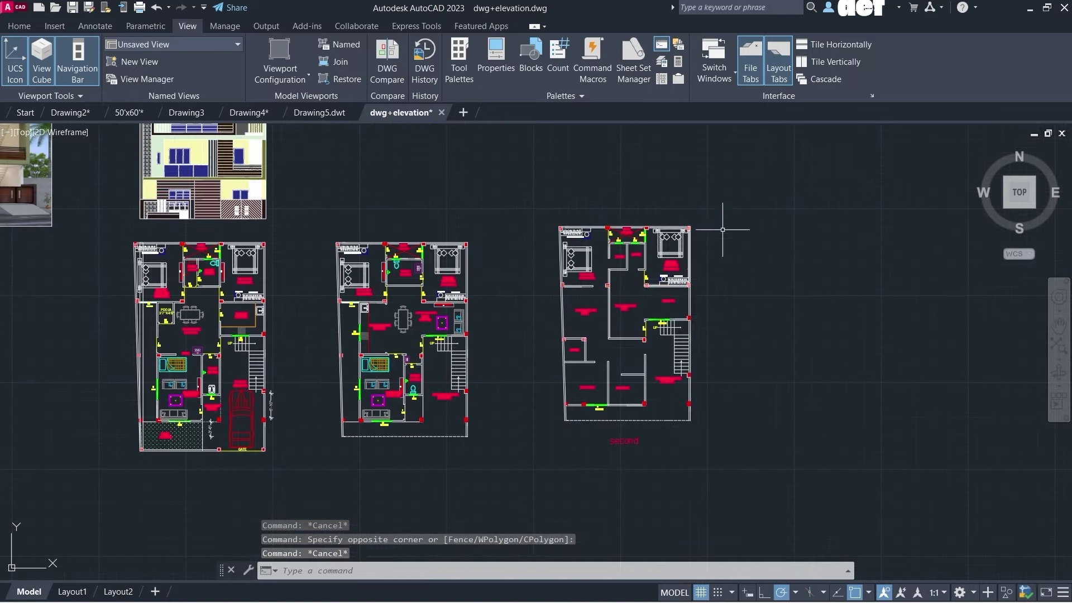
- Repeat the crossing selection from outside the northeast corner of the plan "second" to the kitchen label, and clear the selection
click(773, 199)
scroll(690, 316, up, 4)
click(660, 301)
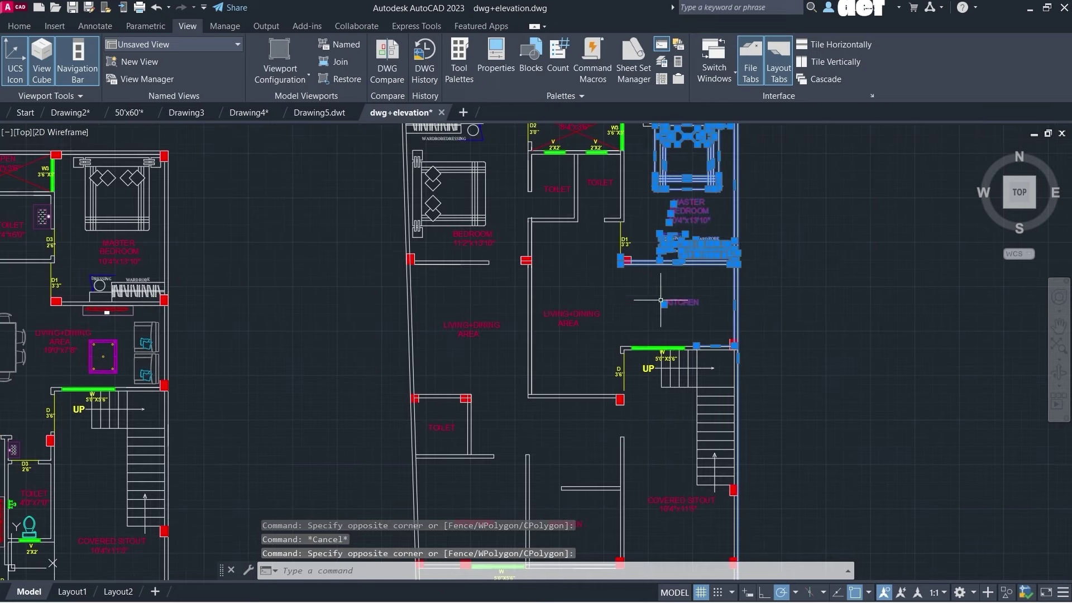
key(Escape)
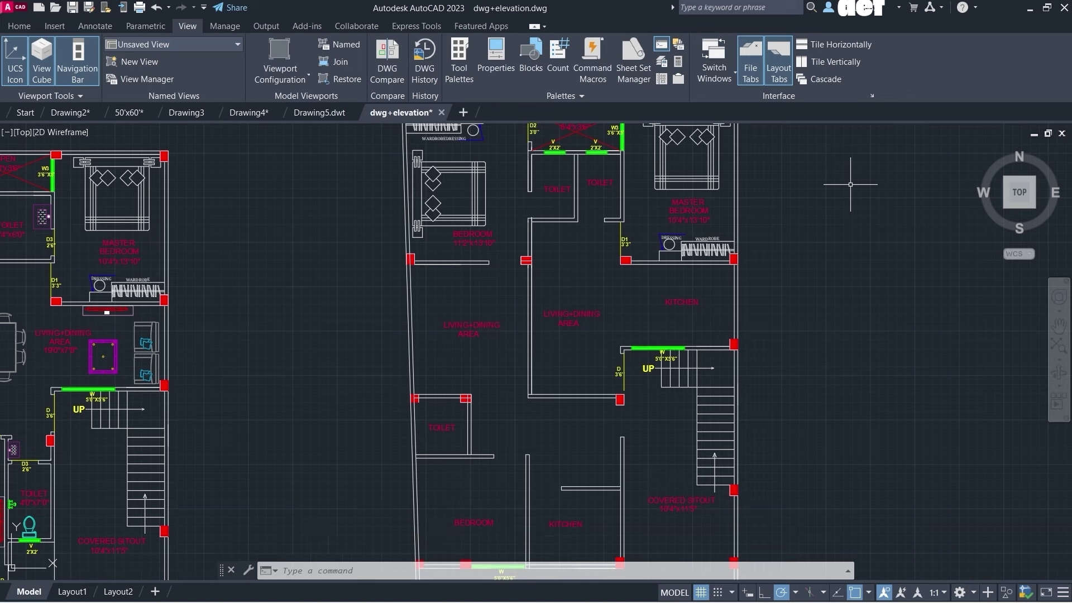
- Select objects in the middle floor plan with a freehand window lasso, inspect which ones are fully enclosed, and clear the selection
scroll(819, 217, down, 6)
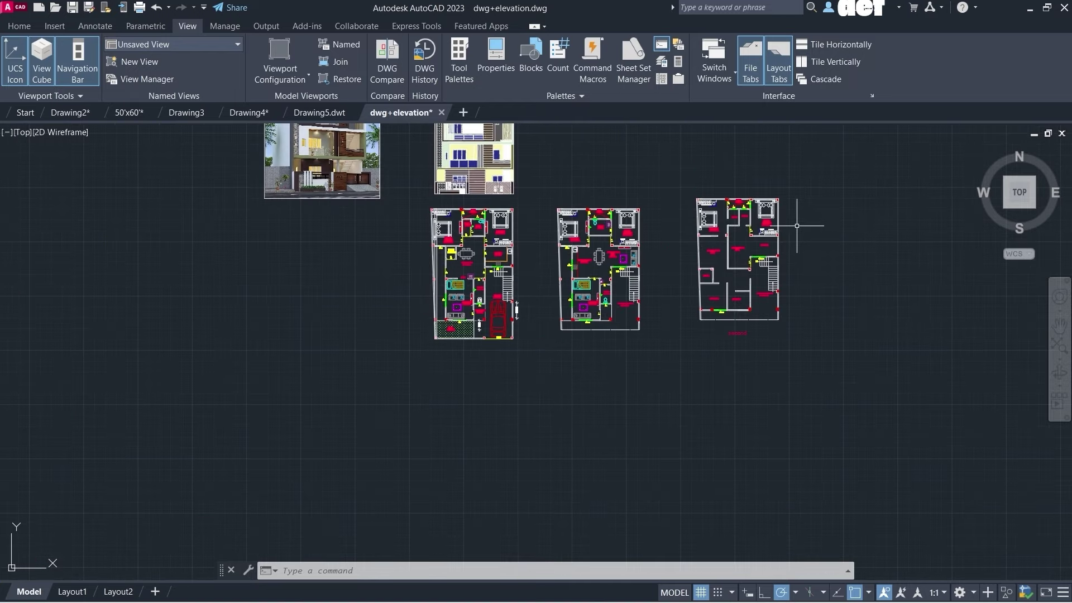
scroll(790, 227, up, 4)
scroll(743, 212, down, 5)
drag(743, 212, 582, 179)
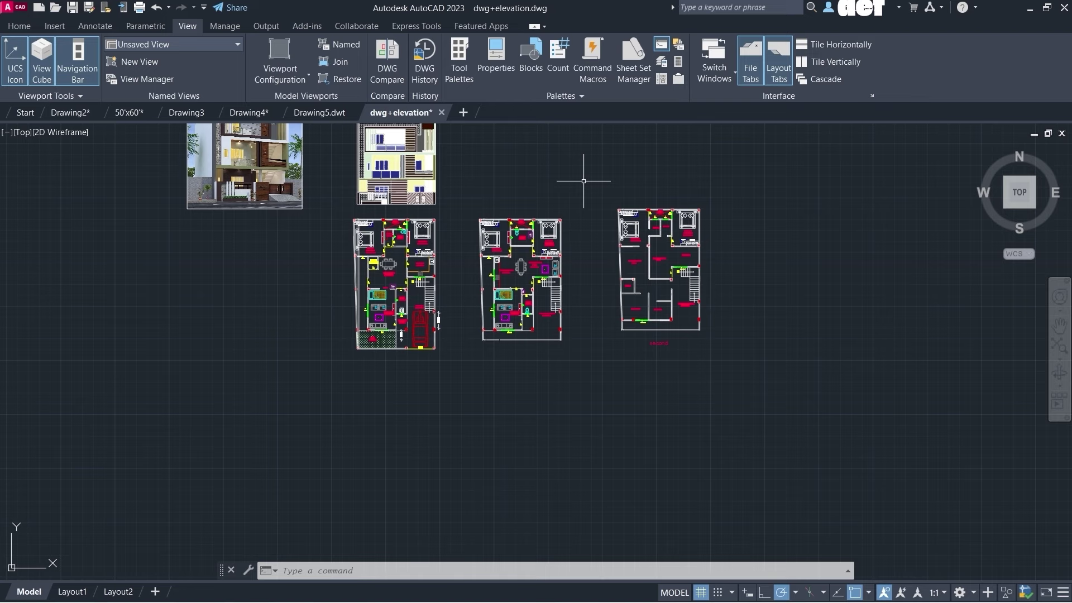
mouse_move(584, 180)
mouse_down()
mouse_move(600, 231)
mouse_move(598, 252)
mouse_move(566, 271)
mouse_move(585, 286)
mouse_move(577, 316)
mouse_move(483, 305)
mouse_move(472, 246)
mouse_move(484, 199)
mouse_move(531, 172)
mouse_move(578, 178)
mouse_move(596, 220)
mouse_up()
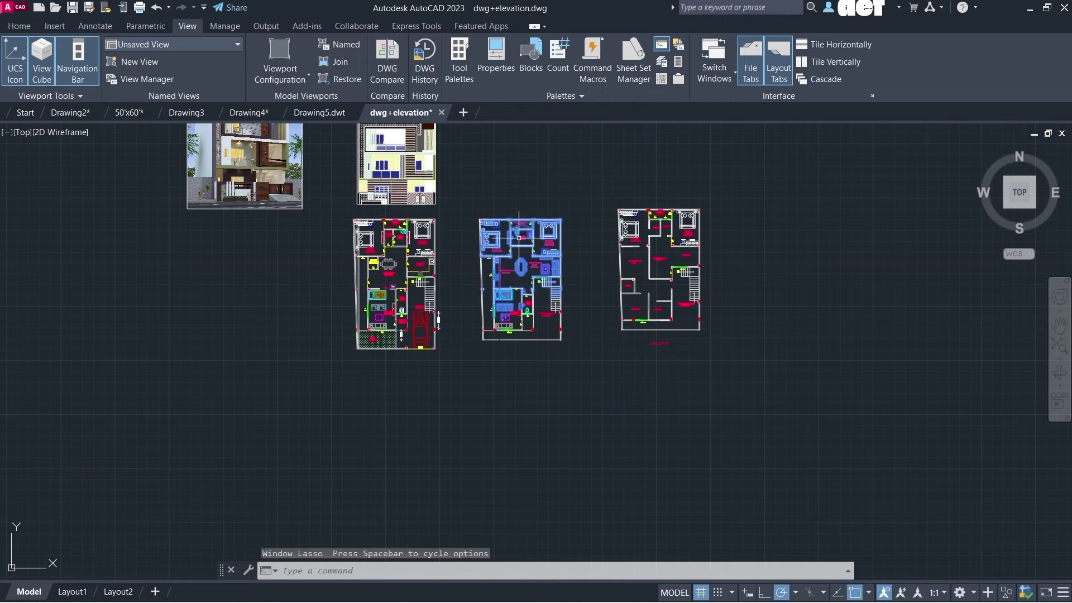
scroll(522, 245, up, 5)
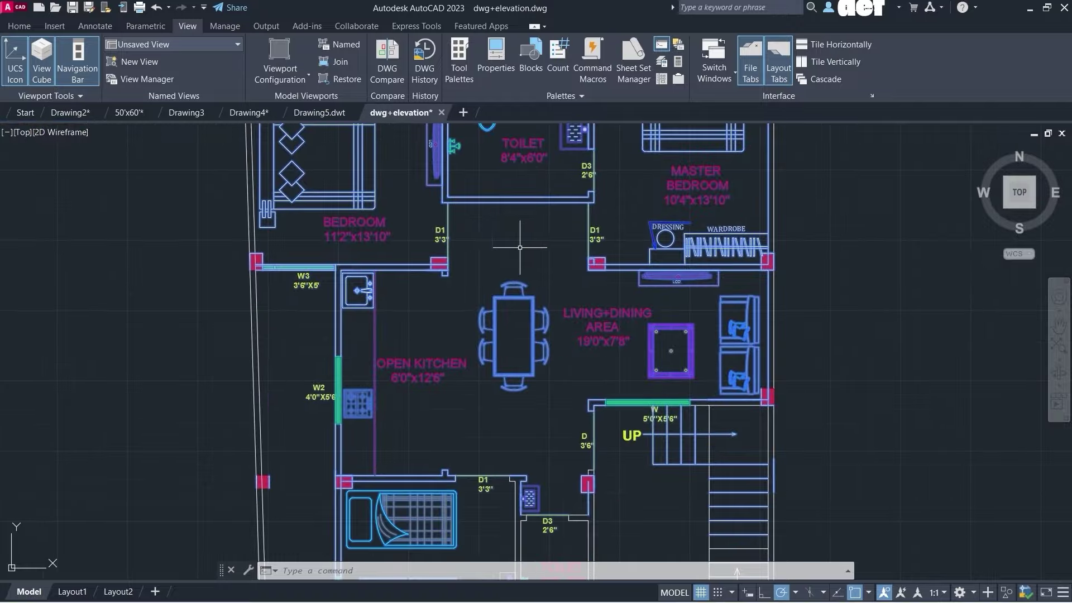
scroll(517, 244, down, 5)
scroll(514, 244, up, 5)
scroll(516, 234, down, 5)
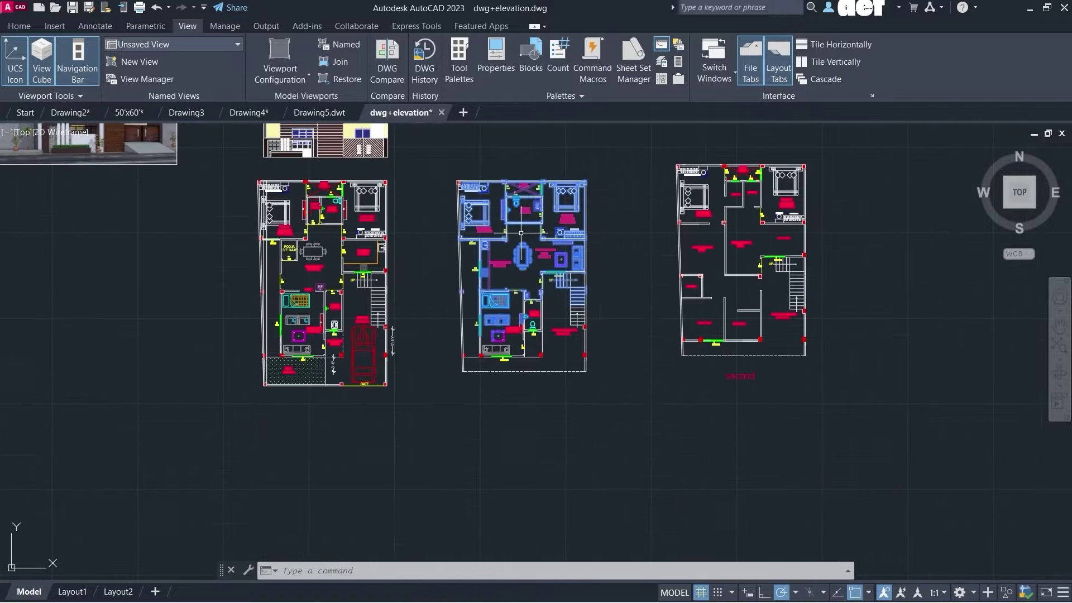
scroll(522, 229, up, 5)
scroll(522, 232, down, 5)
scroll(522, 232, up, 3)
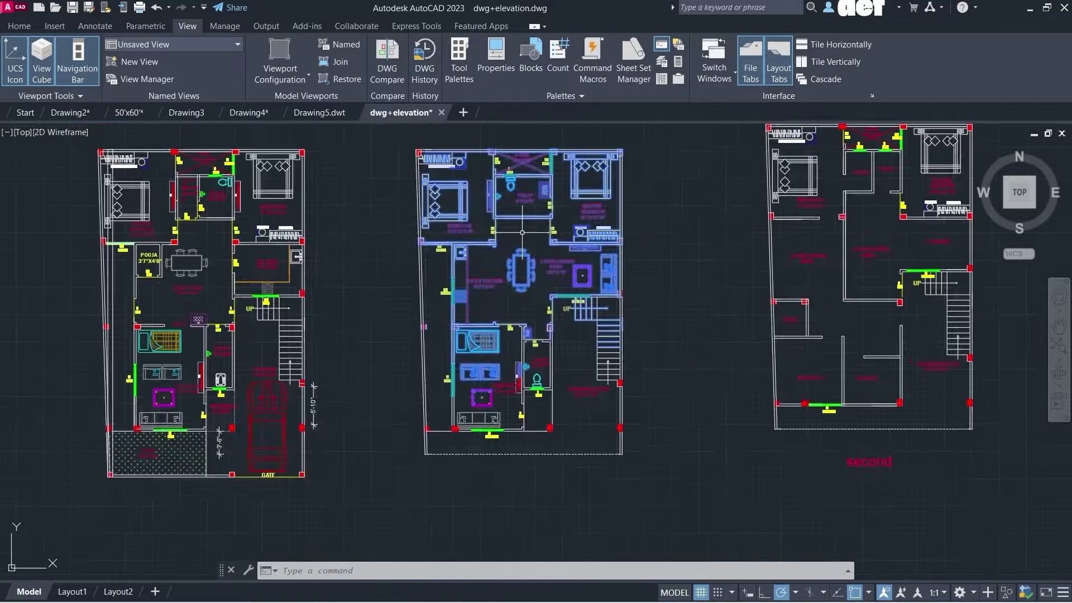
scroll(523, 232, down, 5)
key(Escape)
- Select the northern part of the middle floor plan with a freehand crossing lasso, inspect the touched objects, and clear the selection
click(575, 176)
key(Escape)
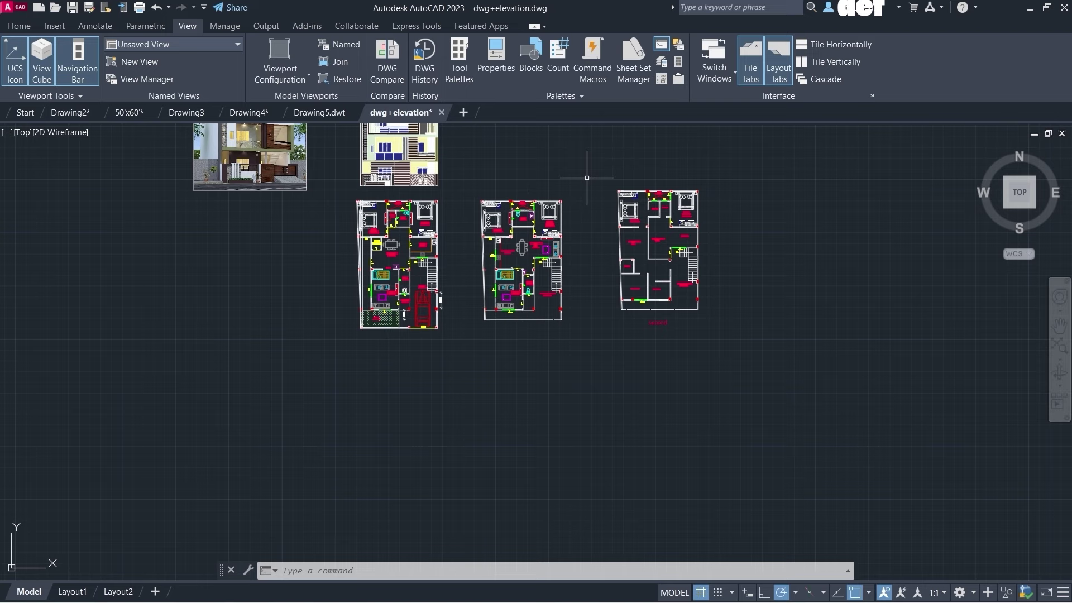
click(587, 177)
mouse_move(587, 178)
mouse_down()
mouse_move(583, 234)
mouse_move(491, 246)
mouse_move(467, 223)
mouse_move(478, 175)
mouse_move(578, 187)
mouse_up()
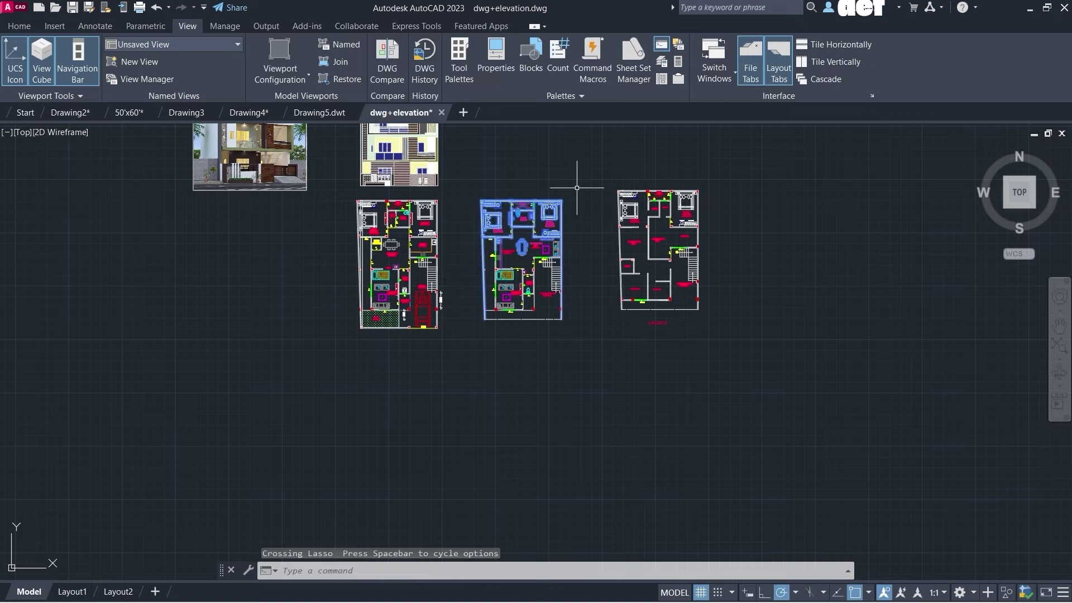
scroll(564, 234, up, 3)
scroll(559, 263, down, 3)
scroll(564, 269, up, 8)
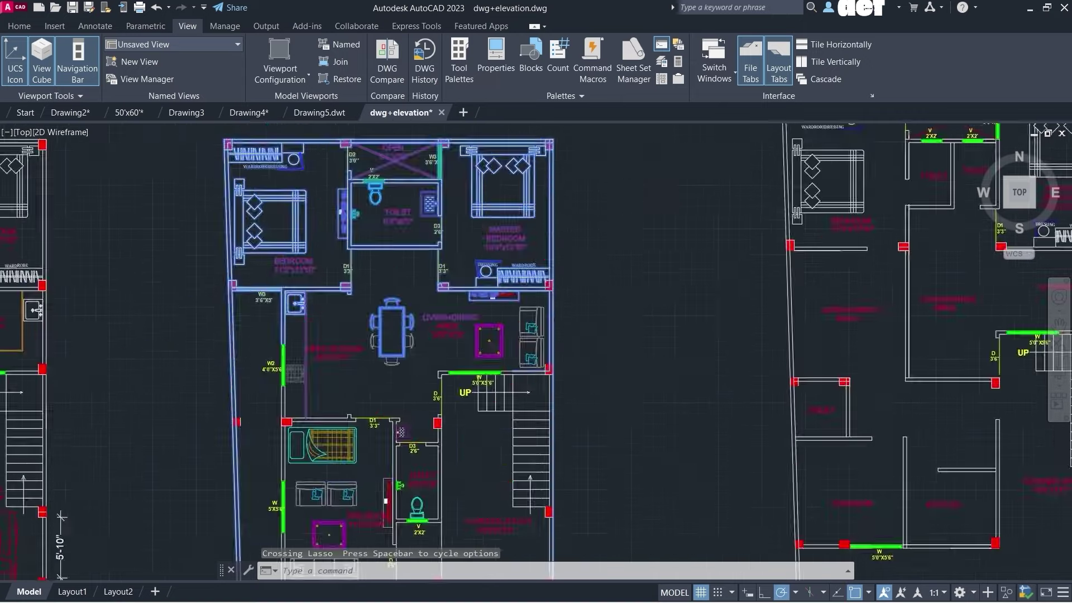
scroll(575, 290, down, 6)
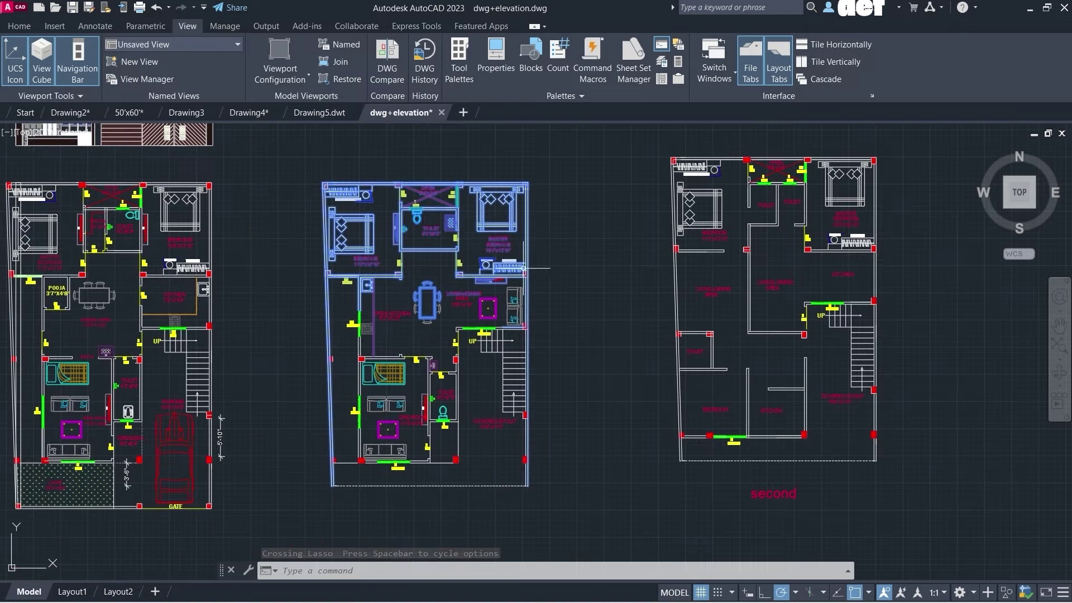
scroll(522, 354, up, 4)
scroll(485, 300, down, 5)
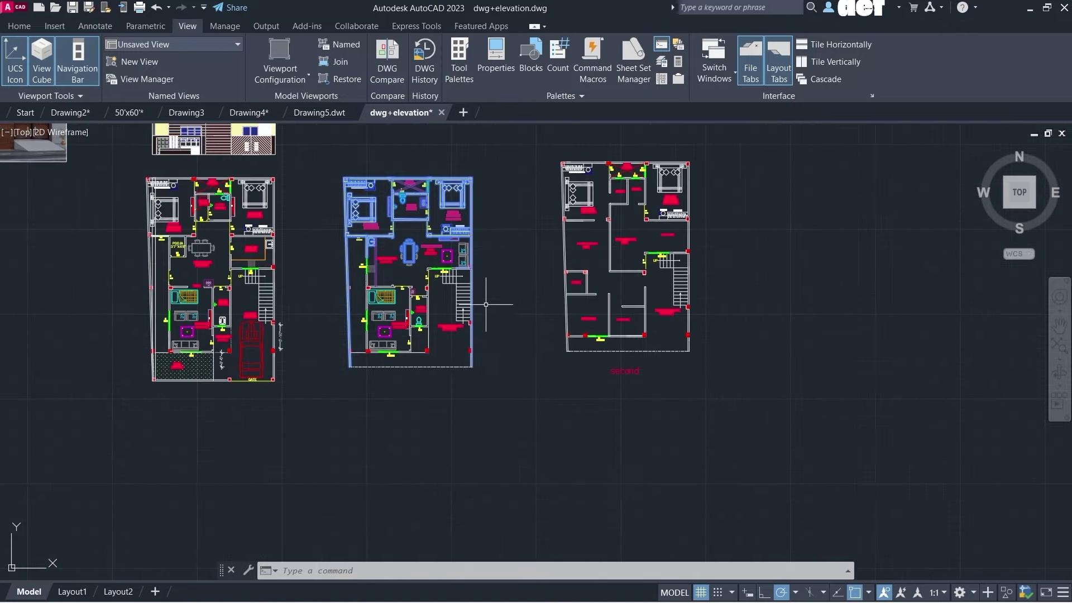
scroll(476, 367, up, 8)
scroll(434, 368, down, 7)
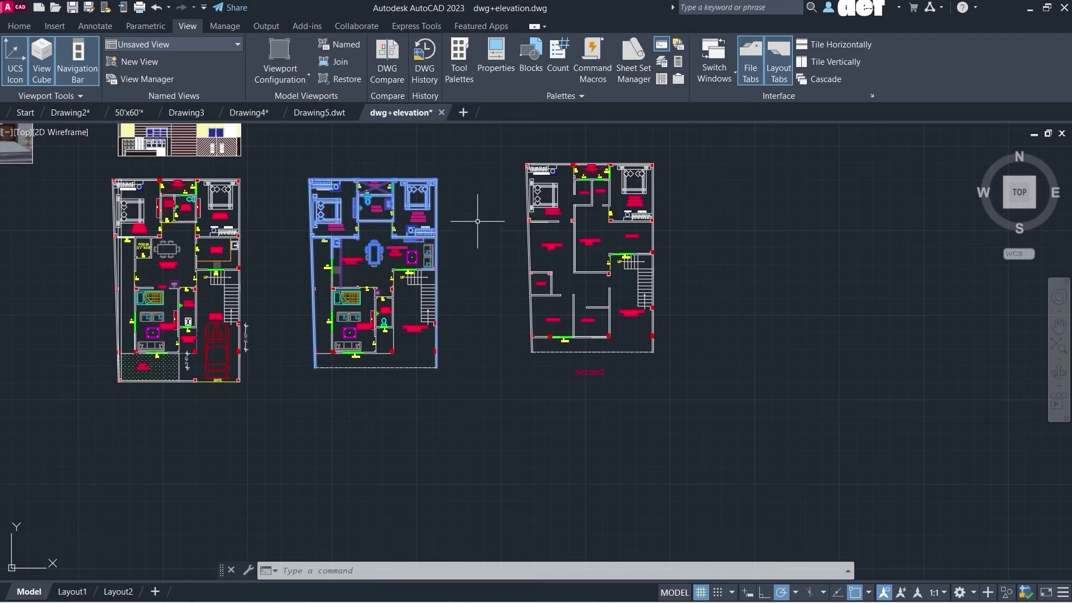
drag(478, 221, 491, 203)
key(Escape)
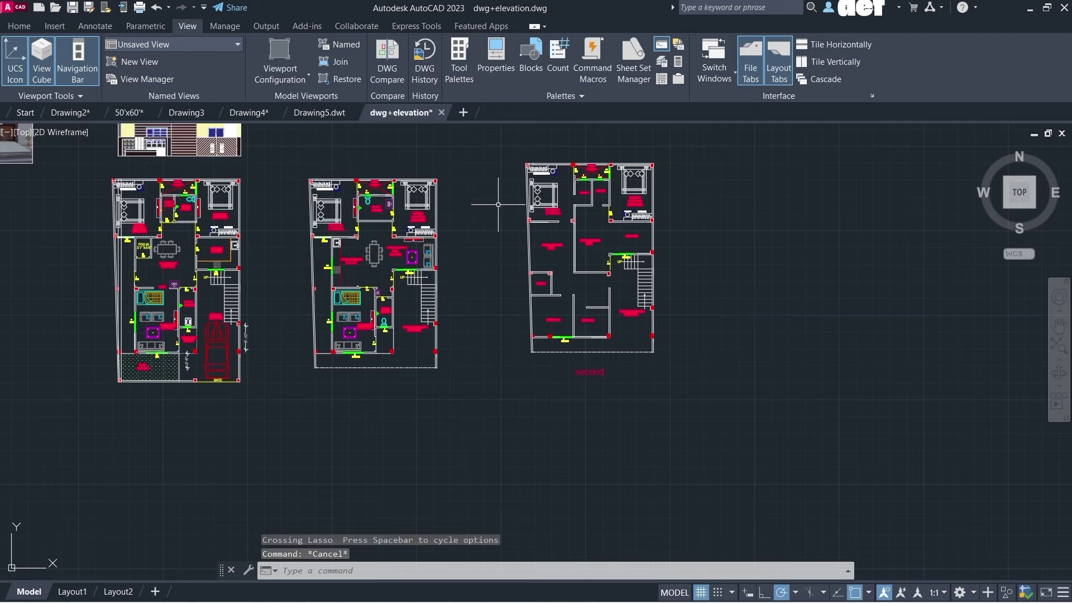
- Start a window polygon selection southwest of the plan "second" and place its vertices around the whole plan
click(432, 411)
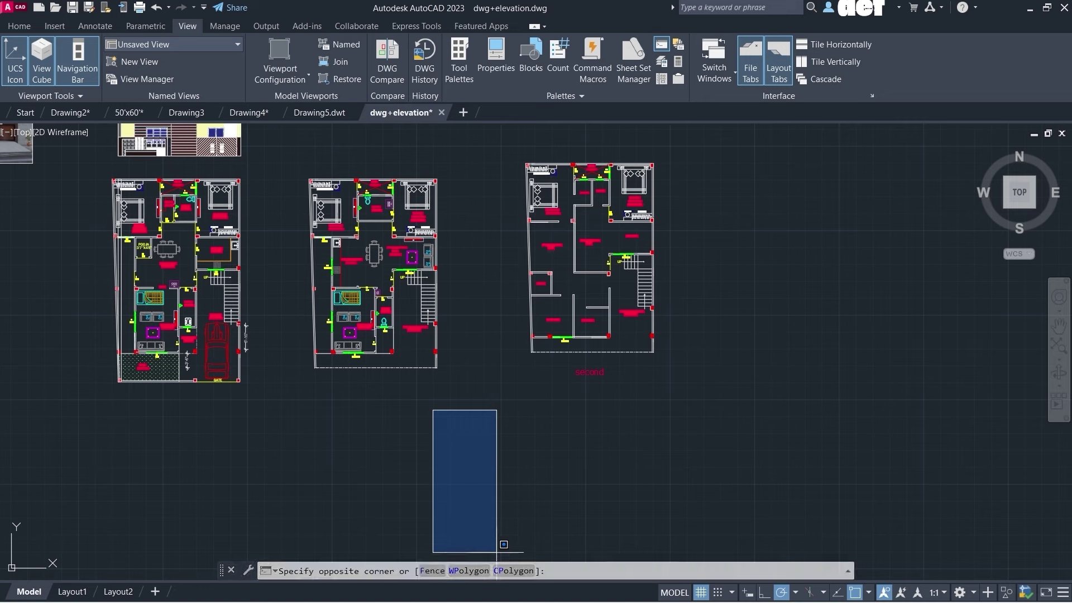
click(465, 571)
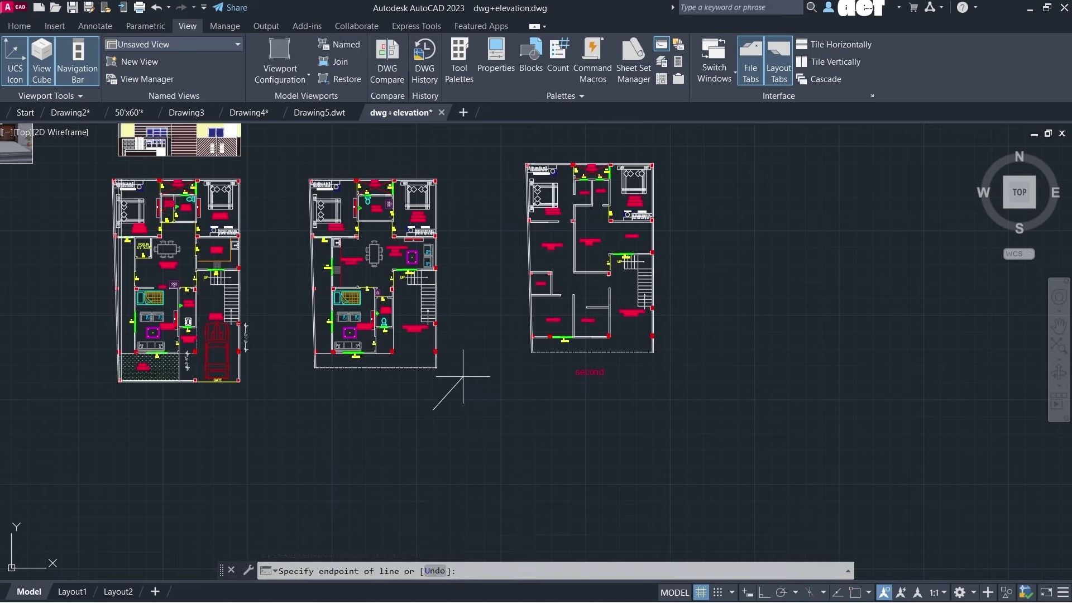
click(477, 330)
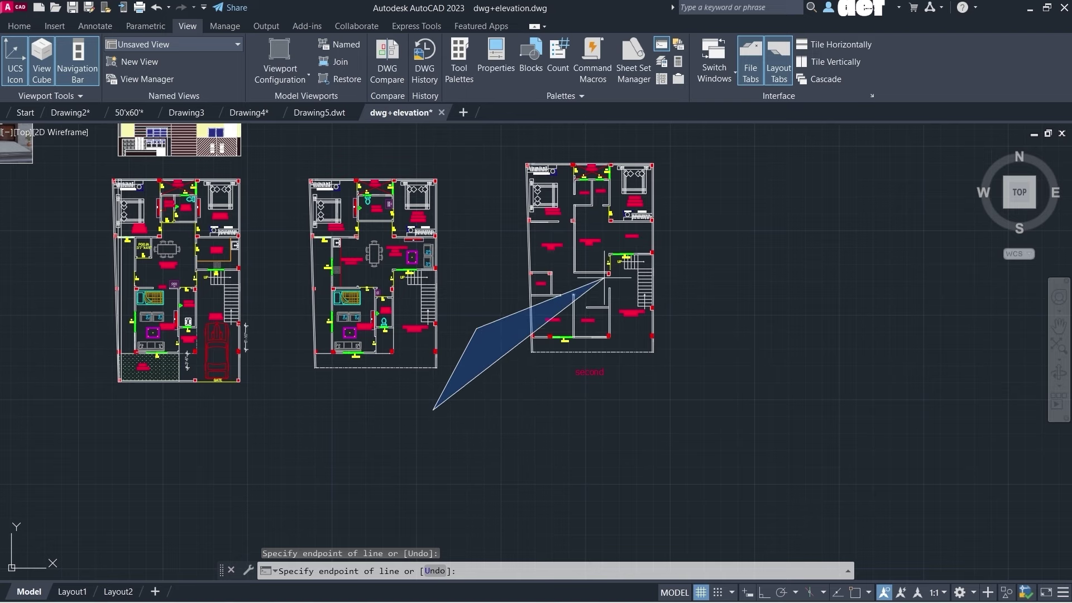
click(538, 137)
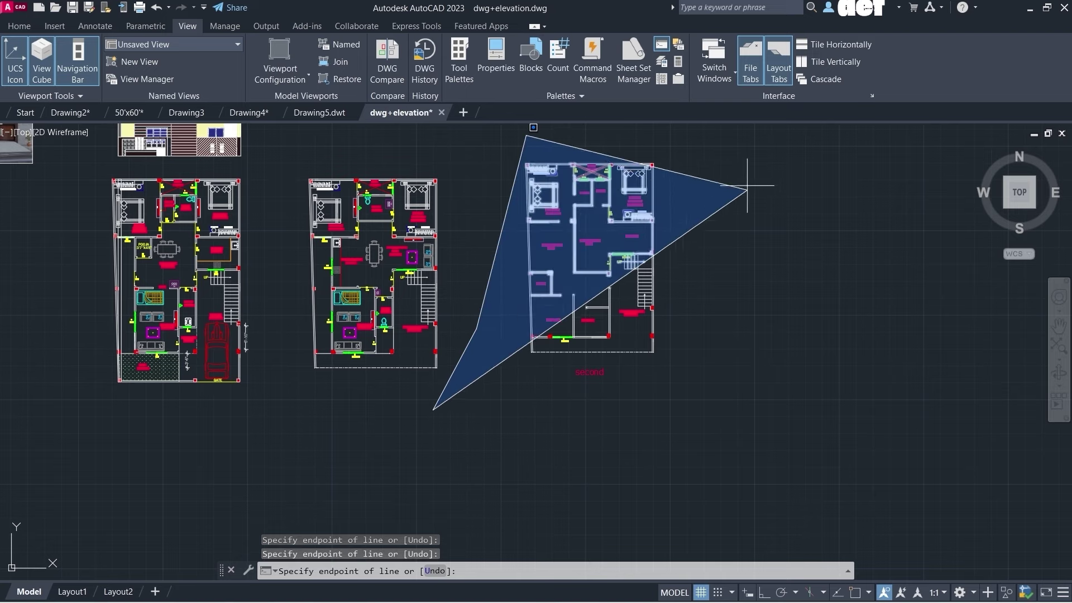
click(741, 147)
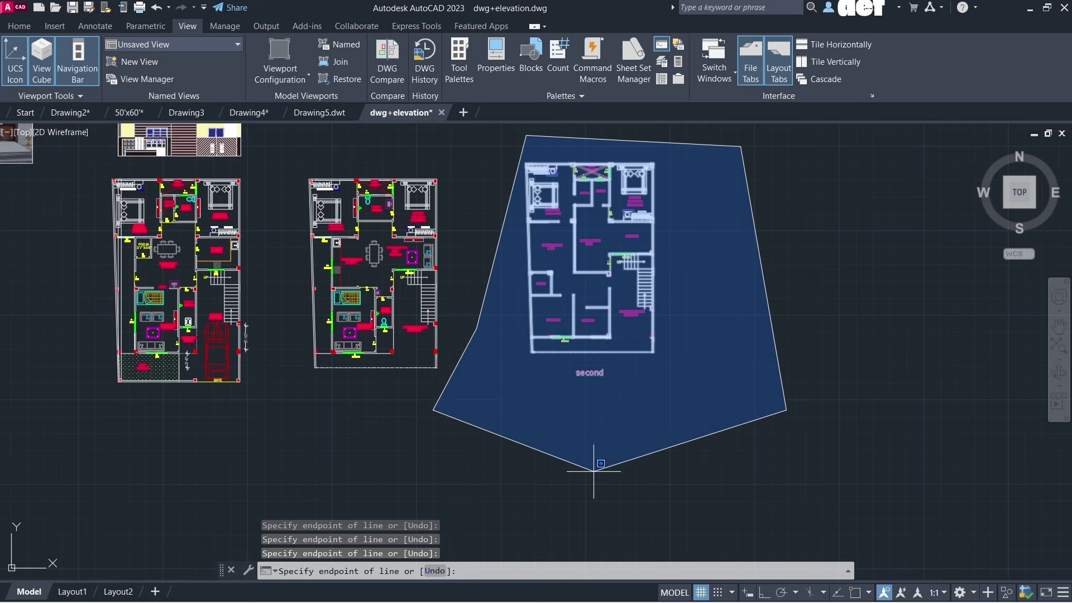
click(593, 471)
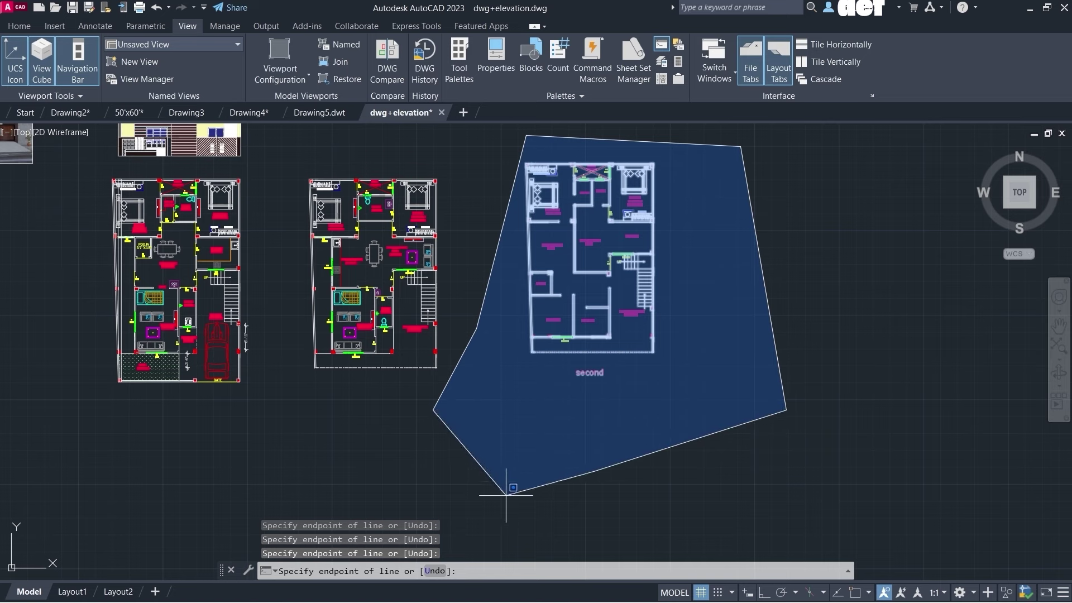
- Extend the window polygon around the middle floor plan with further vertices, and cancel the selection
click(529, 403)
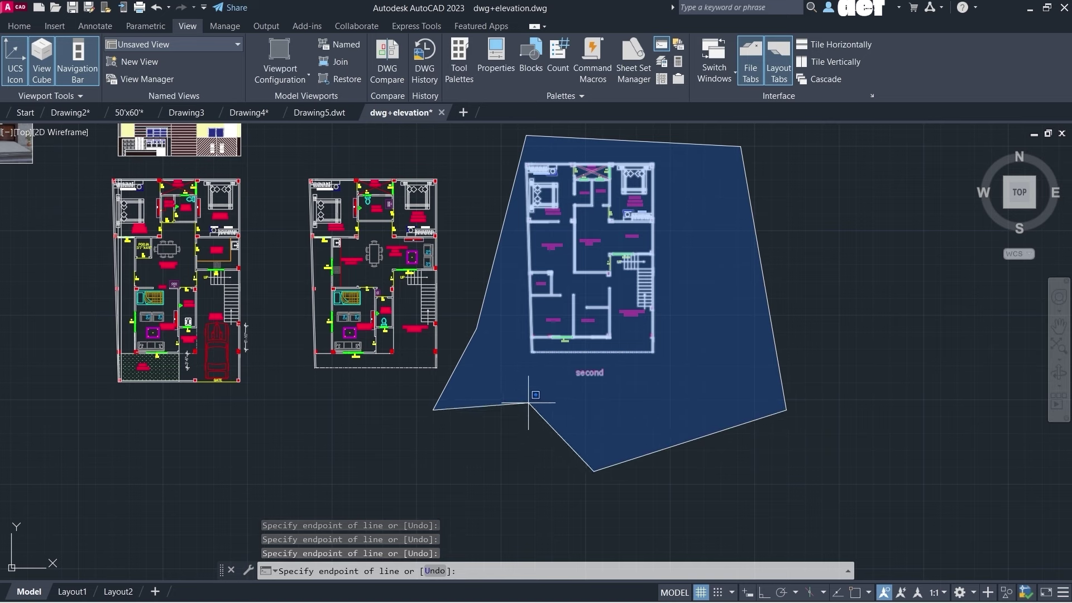
click(456, 469)
click(332, 443)
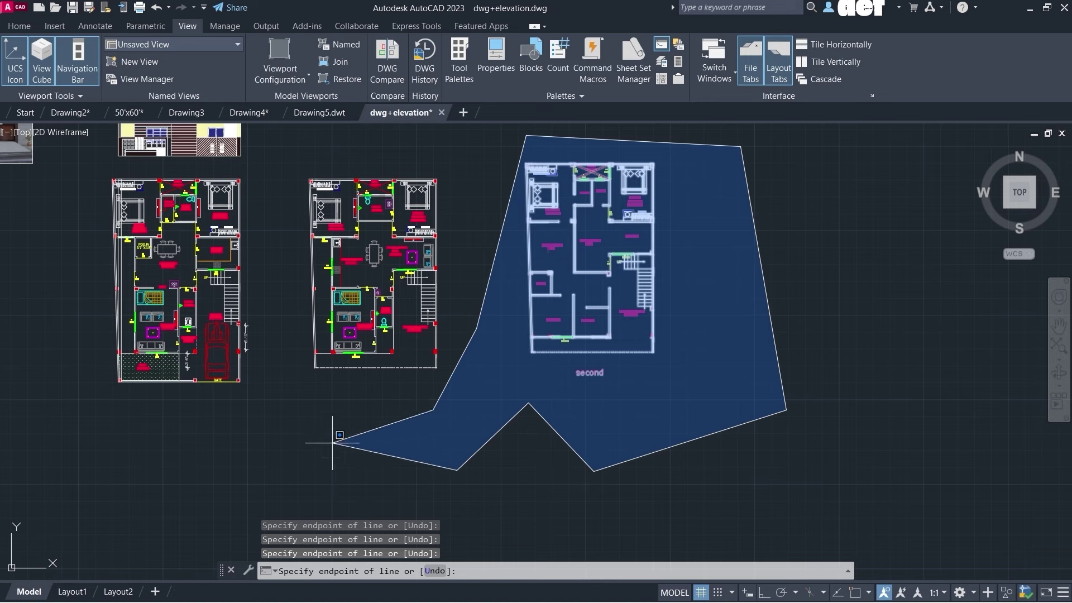
click(283, 209)
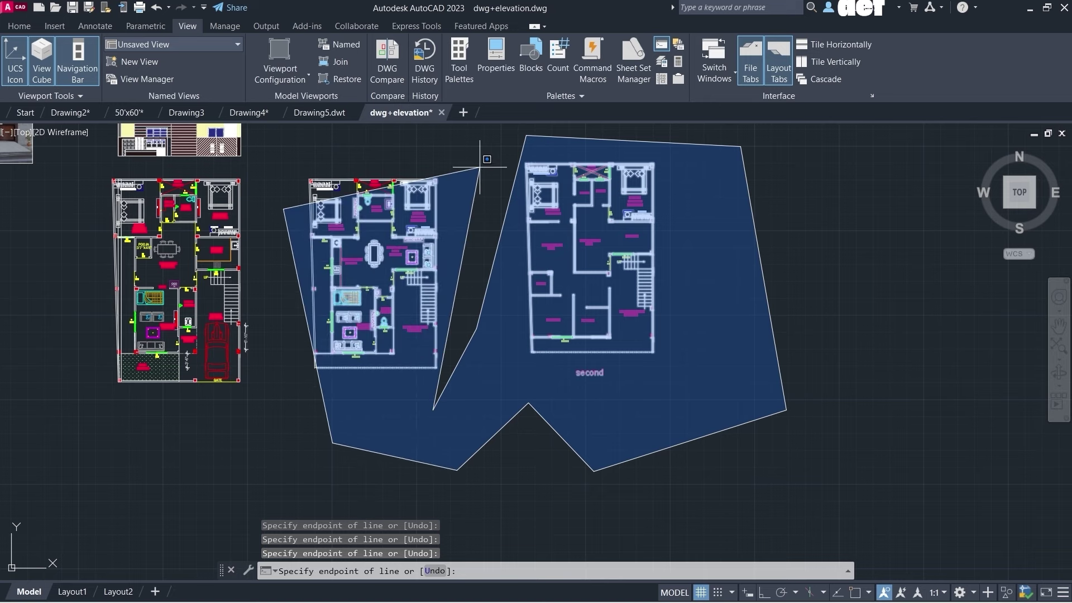
click(364, 154)
click(466, 171)
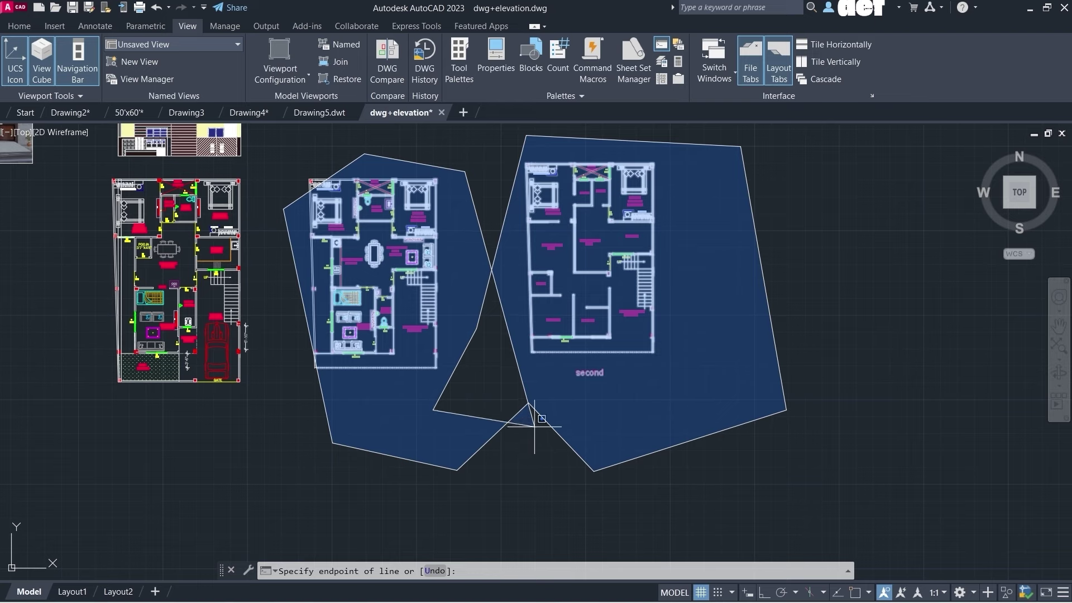
key(Escape)
- Start a crossing polygon selection below the plan "second" and place its vertices around the plan's east and north sides
click(510, 430)
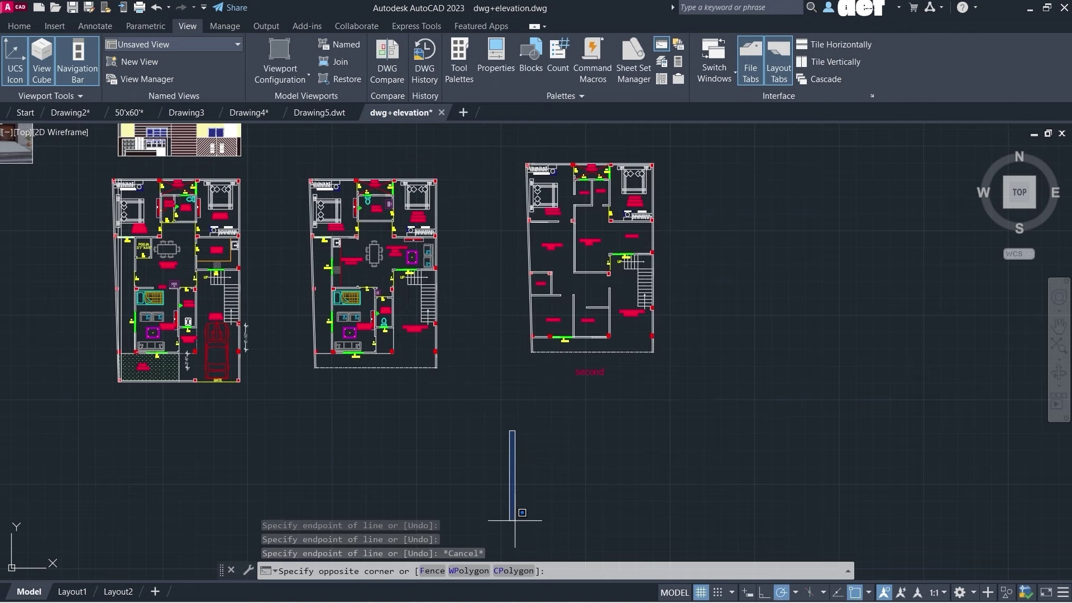
click(514, 571)
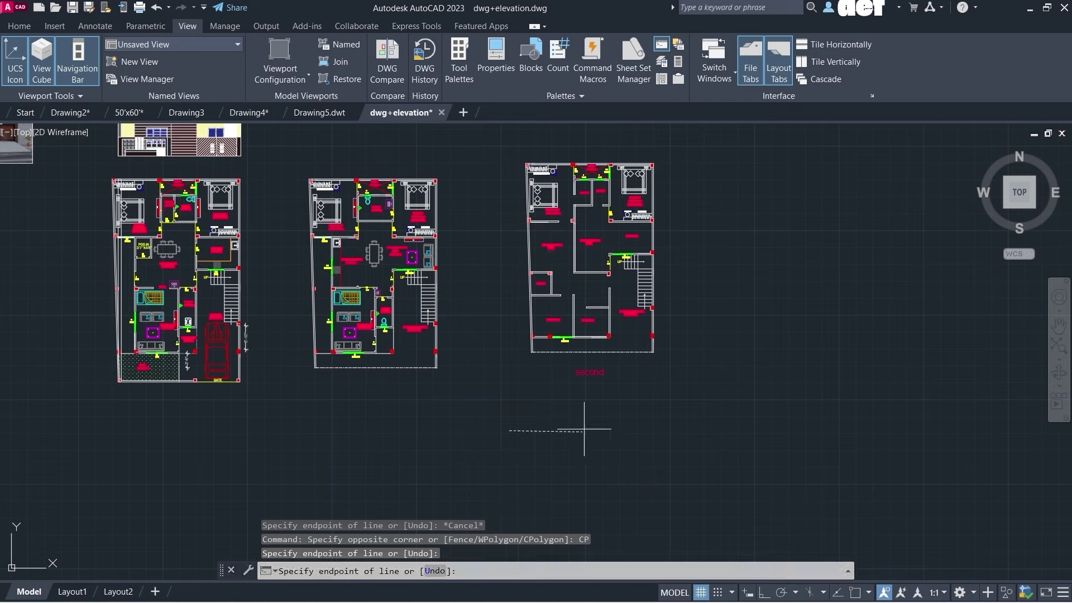
click(754, 370)
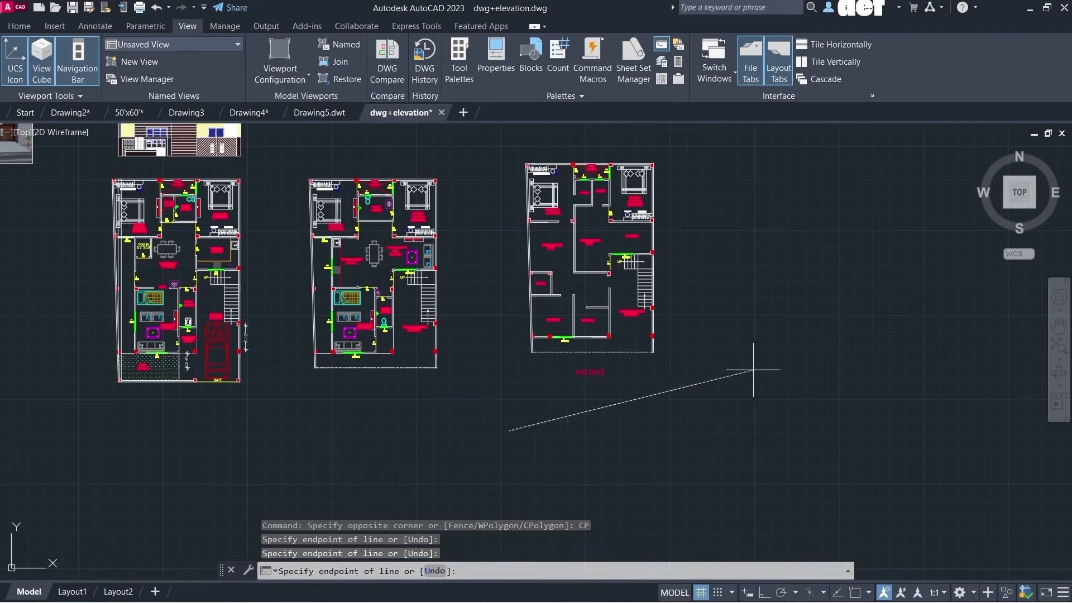
click(727, 162)
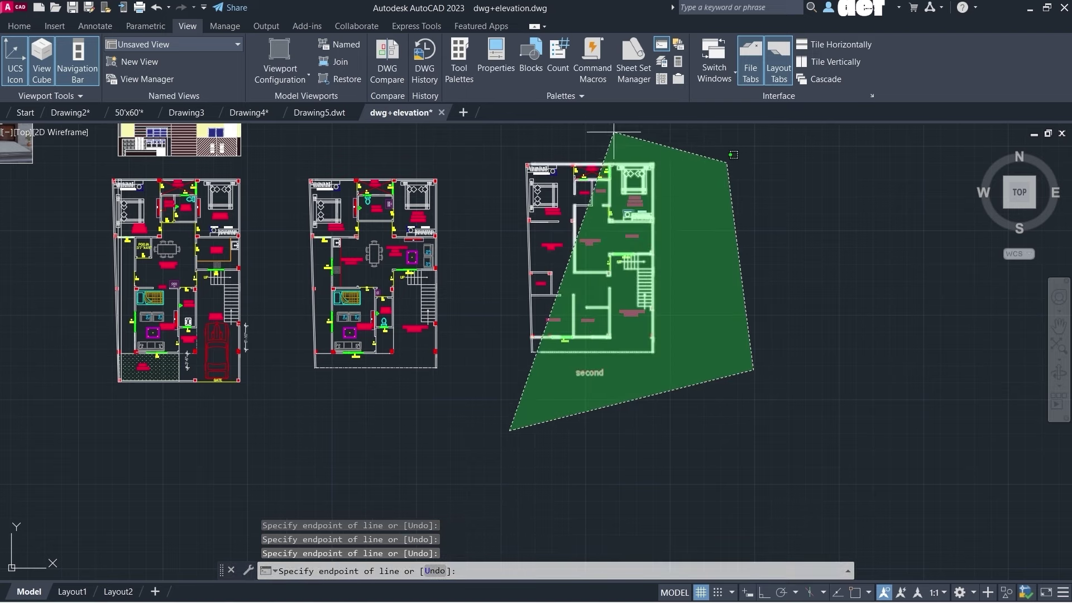
click(583, 130)
click(470, 171)
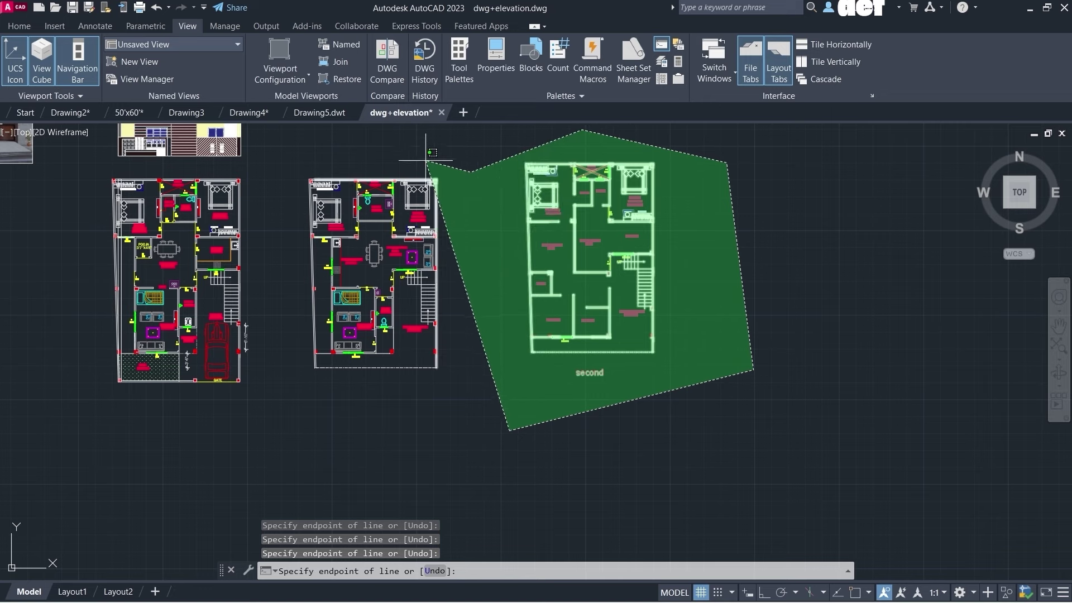
- Extend the crossing polygon over the middle floor plan with further vertices, and cancel the selection
click(408, 148)
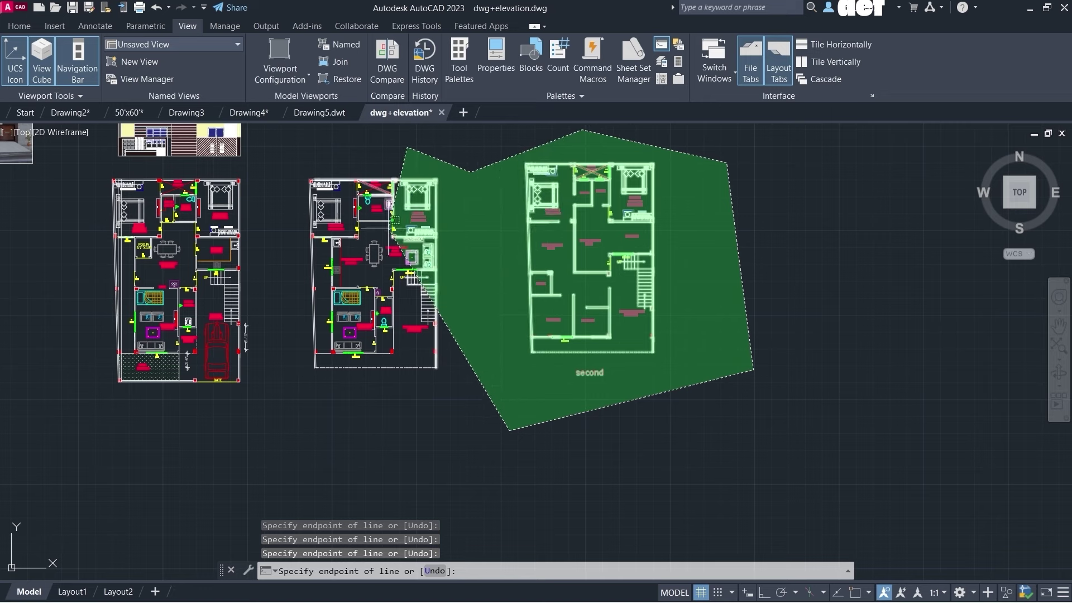
click(447, 289)
click(397, 411)
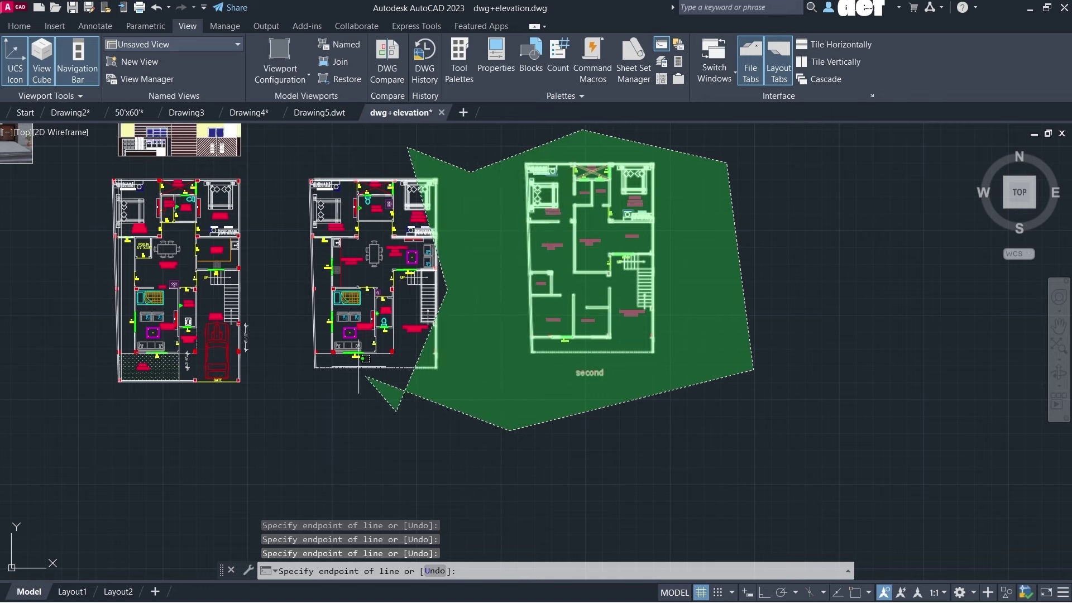
click(288, 280)
click(363, 165)
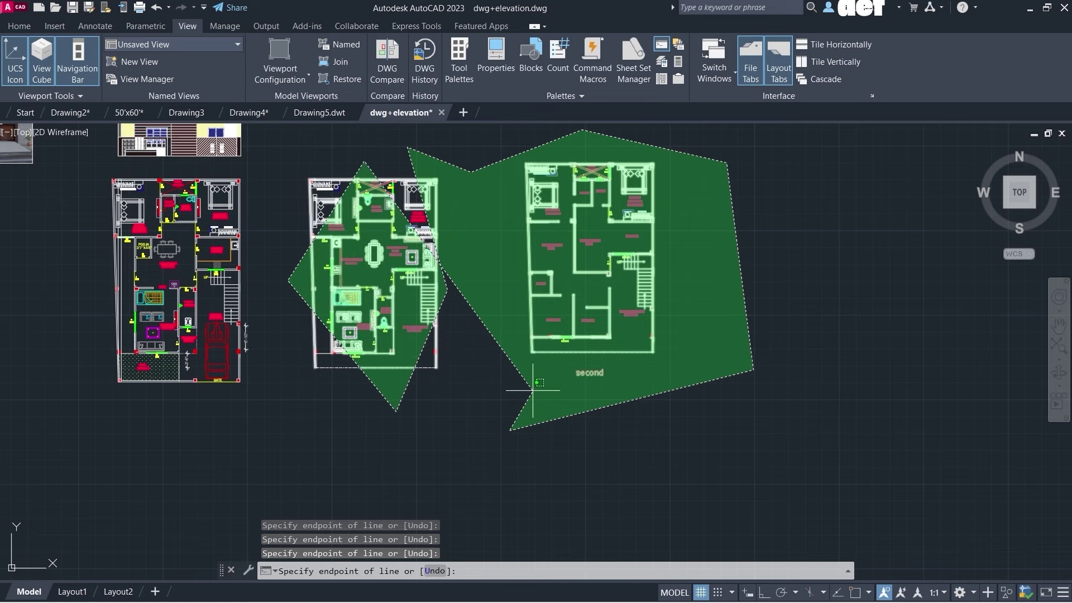
key(Escape)
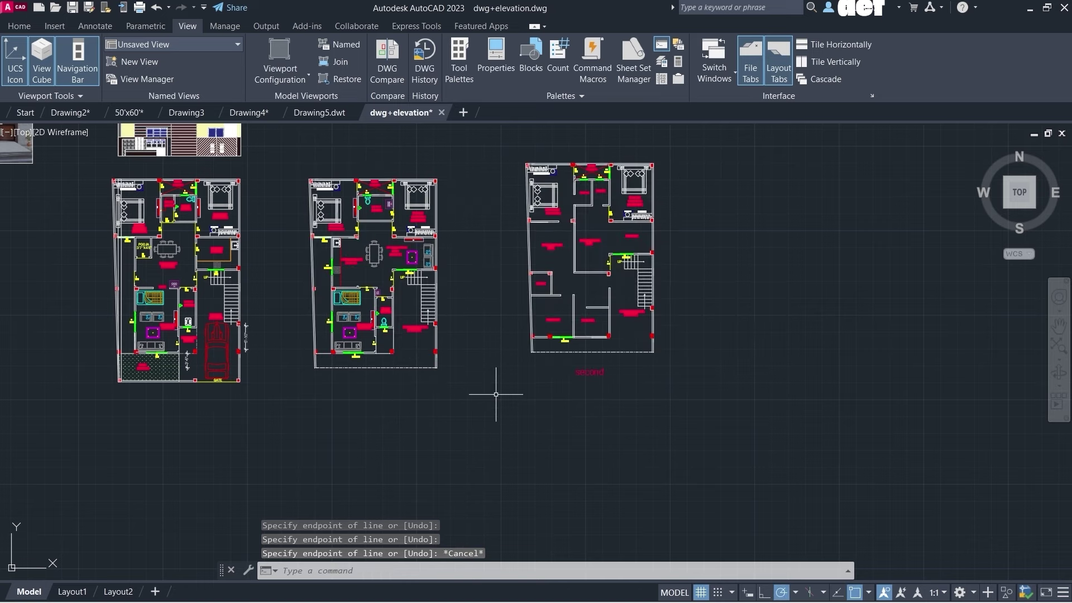
- Try a fence selection with a zigzag line through the plan "second" and the middle floor plan, and cancel it
click(514, 419)
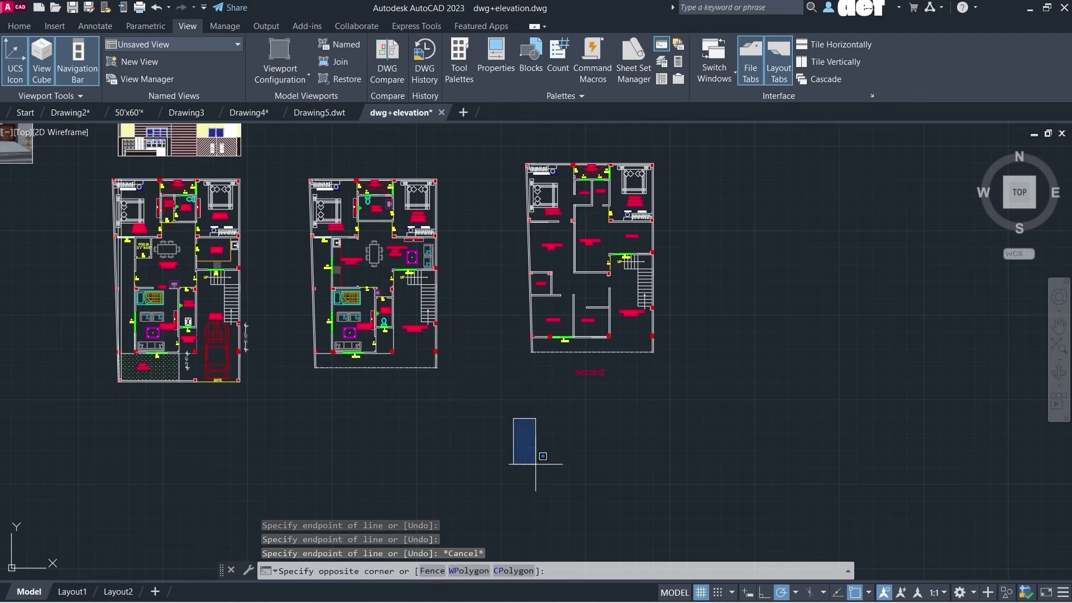
click(431, 572)
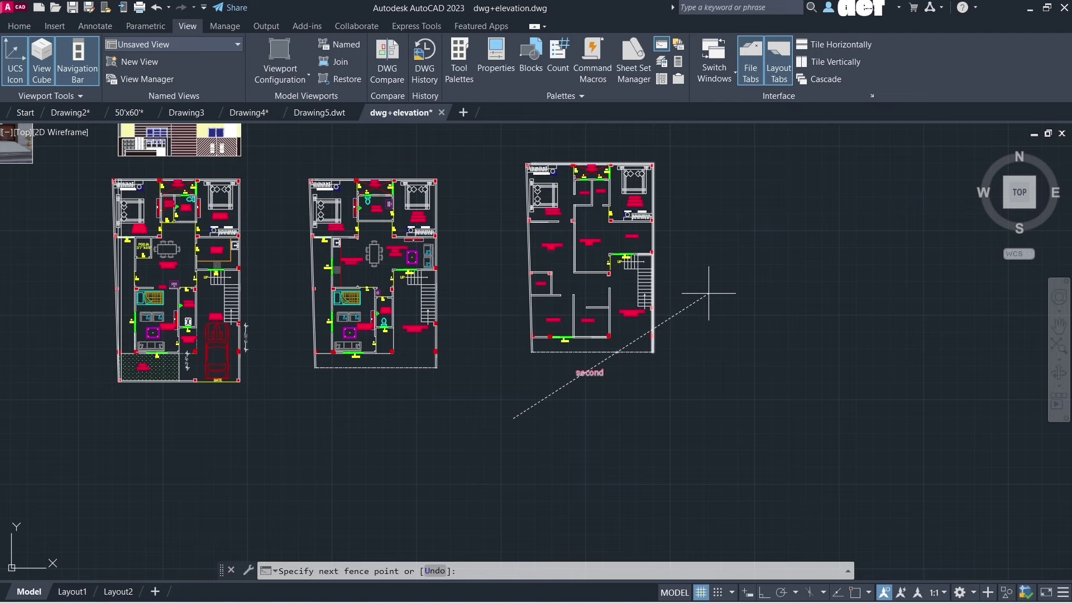
click(731, 273)
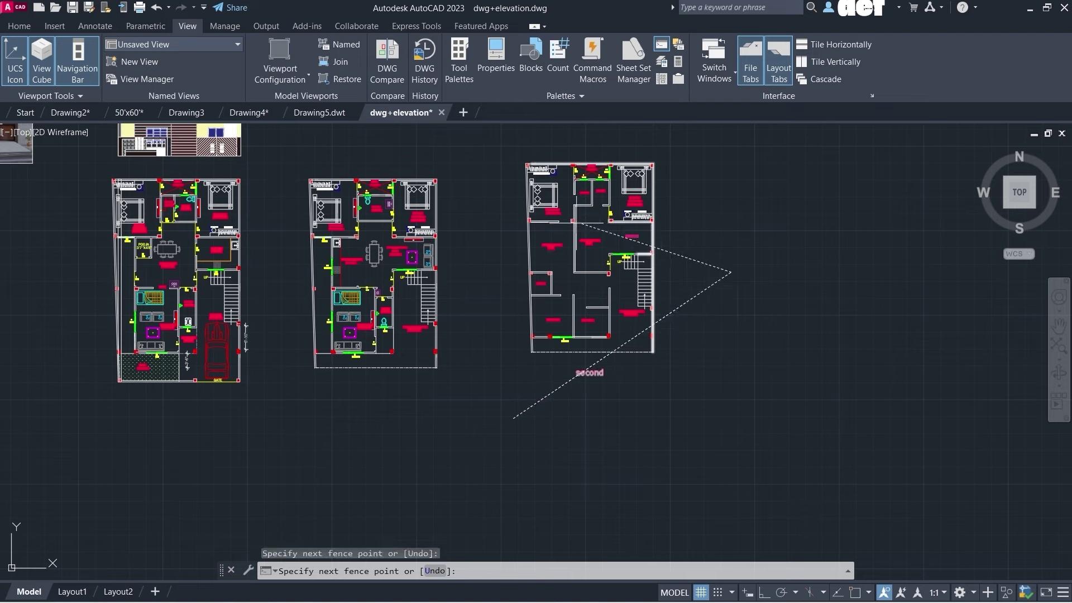
click(471, 219)
click(279, 245)
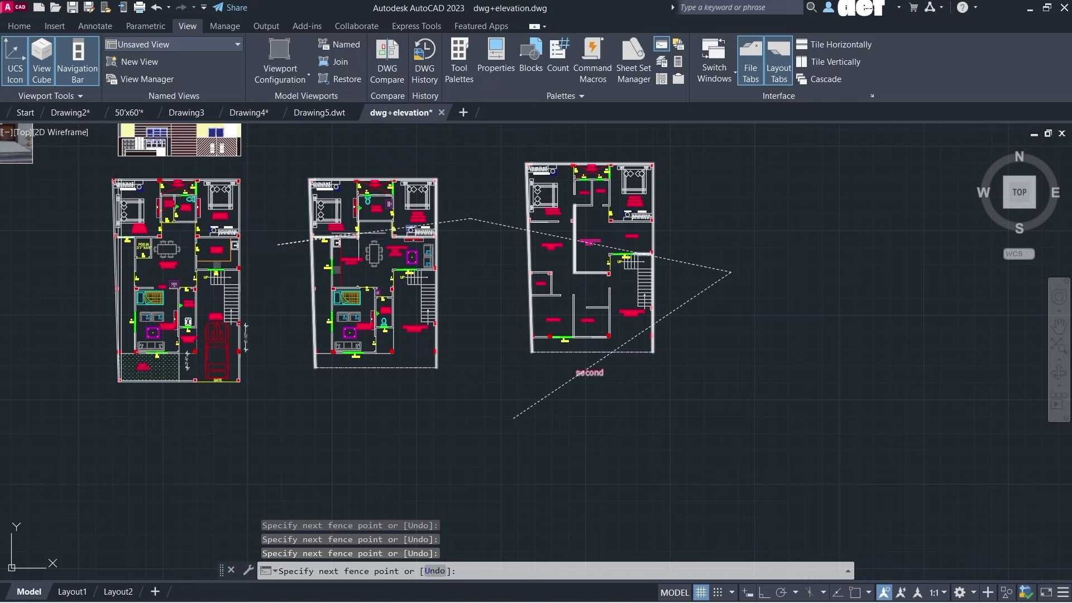
scroll(488, 232, down, 4)
scroll(610, 239, up, 8)
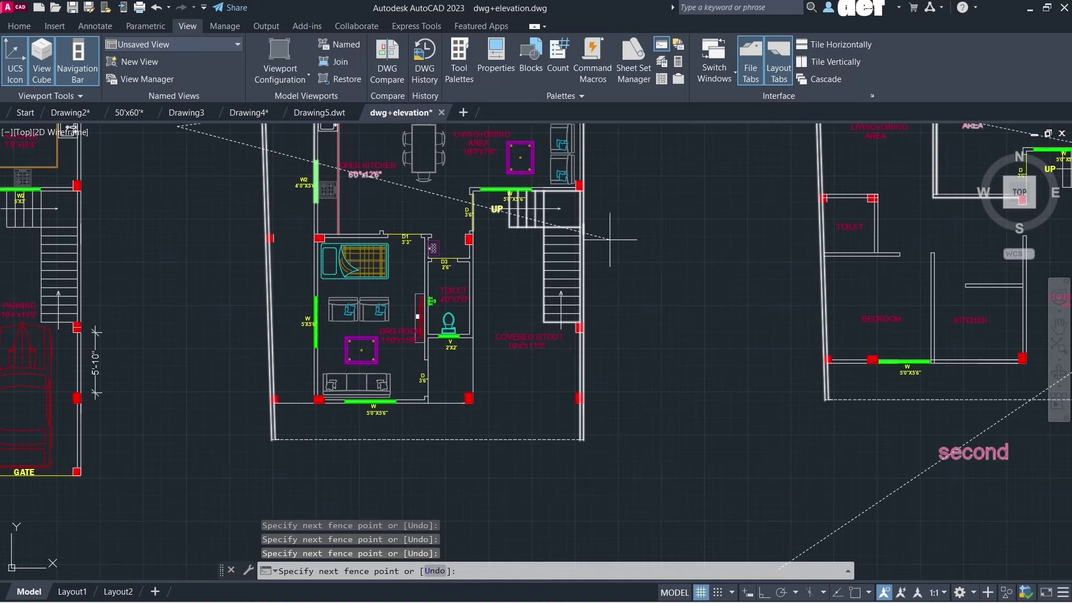
key(Escape)
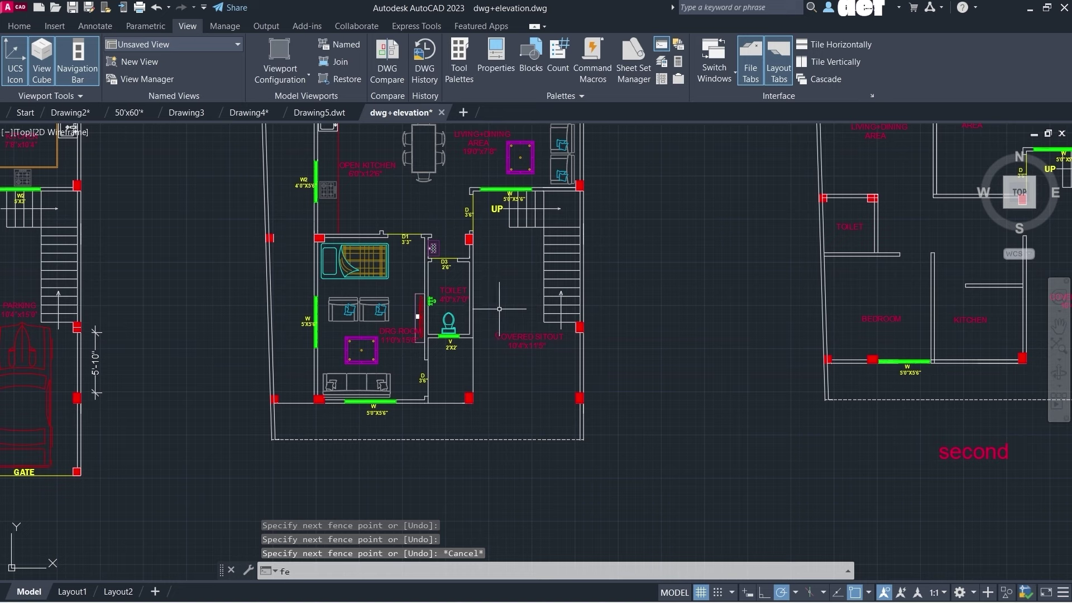
key(BackSpace)
key(BackSpace)
click(622, 259)
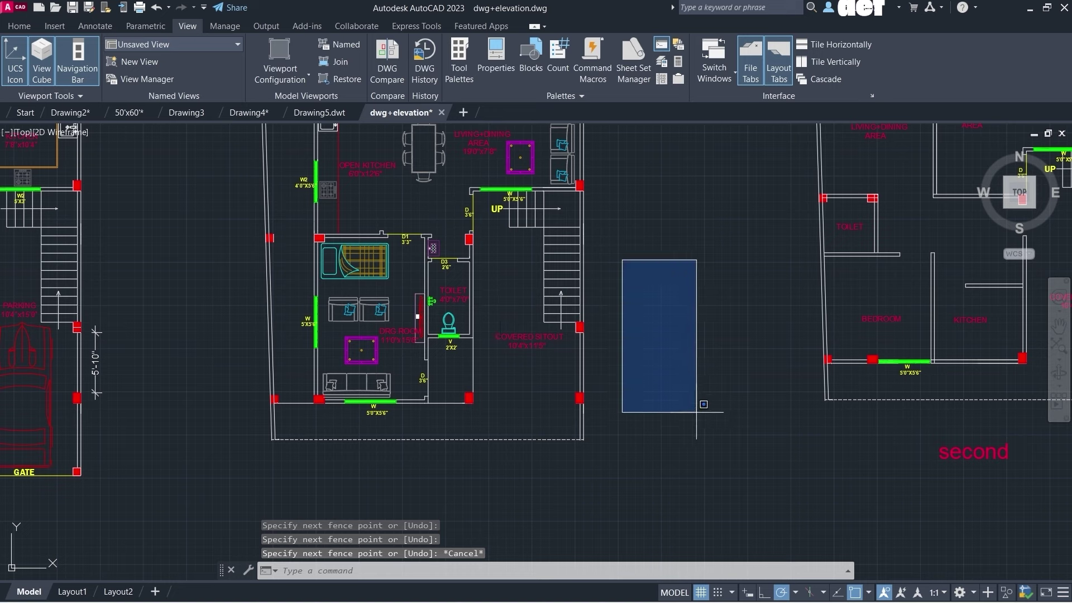
key(Escape)
- Fence-select the objects crossed by a zigzag line through the plan "second" and the middle floor plan
click(664, 293)
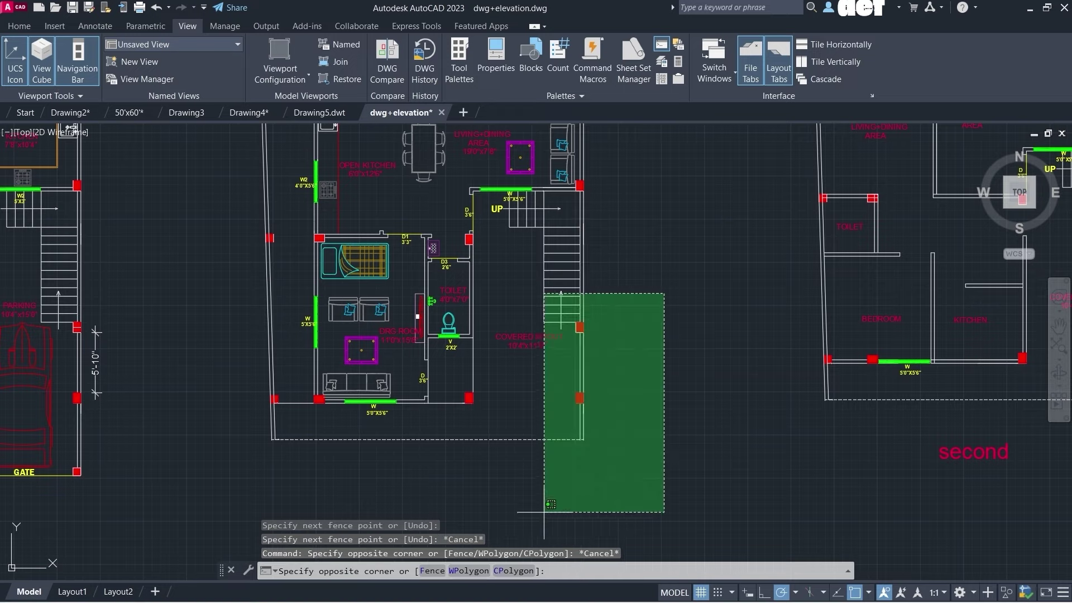
text(F)
key(Return)
scroll(462, 389, down, 8)
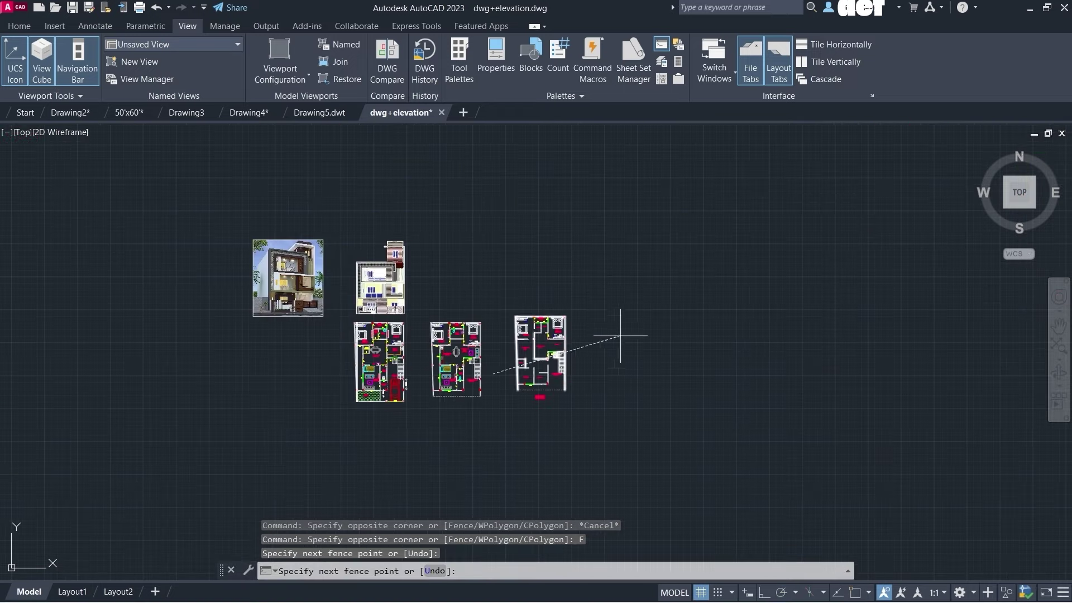
scroll(579, 356, up, 4)
click(635, 347)
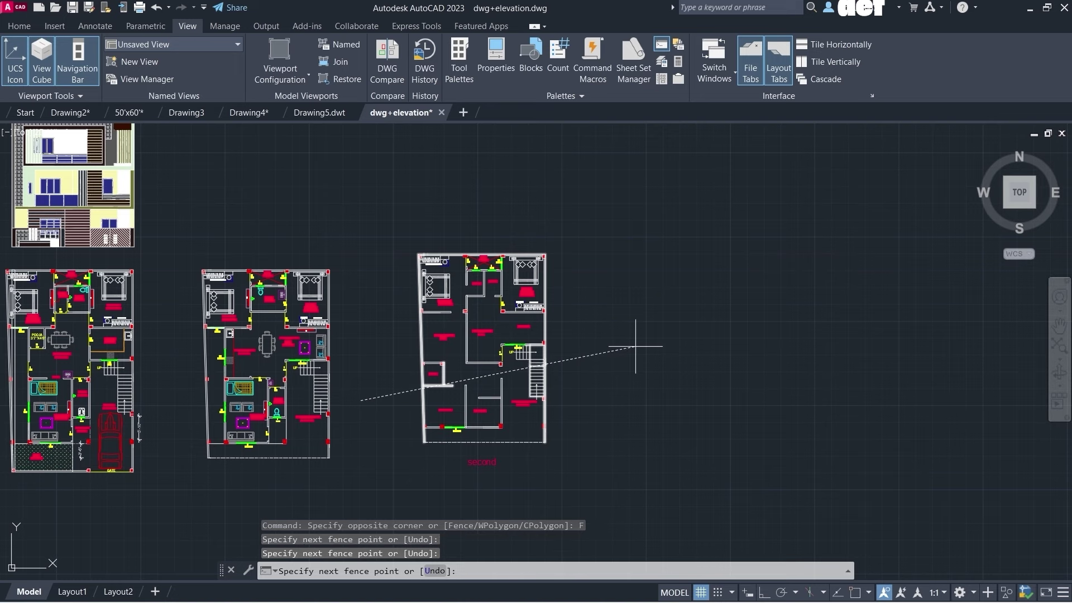
click(355, 312)
click(166, 414)
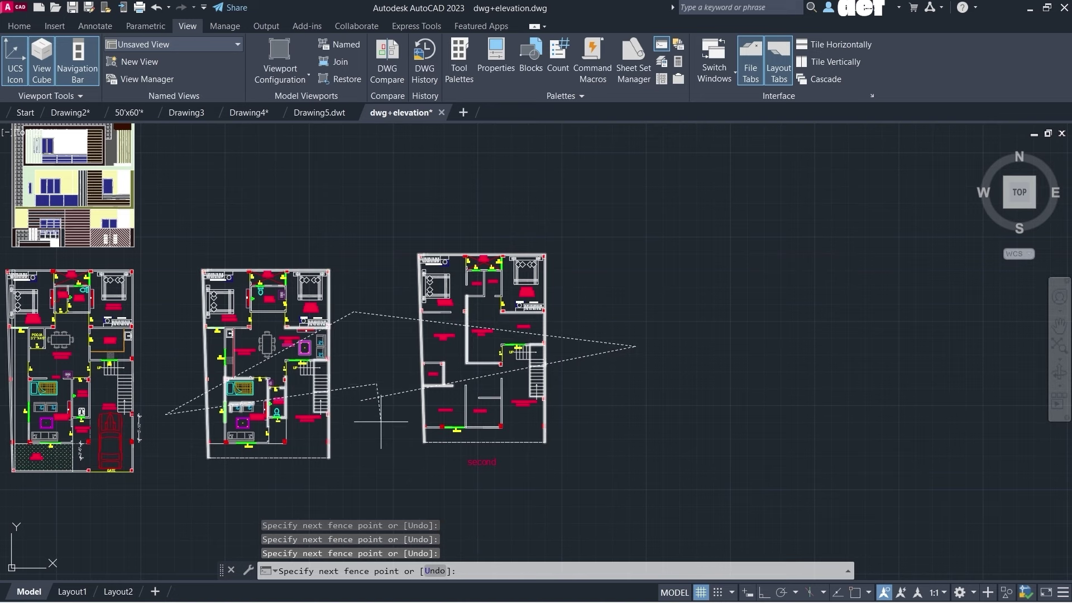
key(Return)
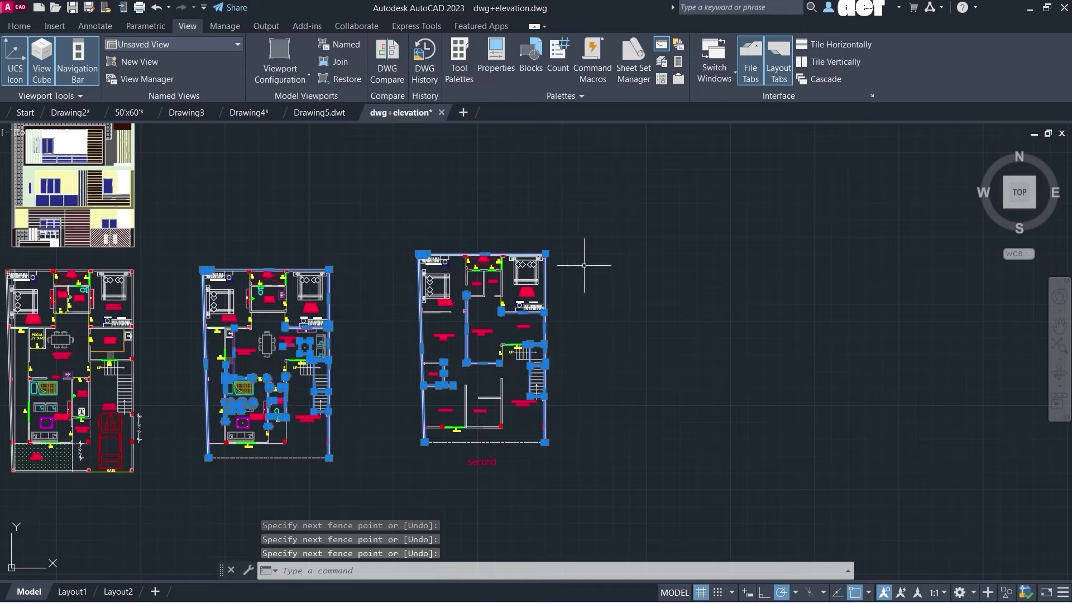
- Inspect which objects the fence selected in the two floor plans, and clear the selection
scroll(545, 253, down, 4)
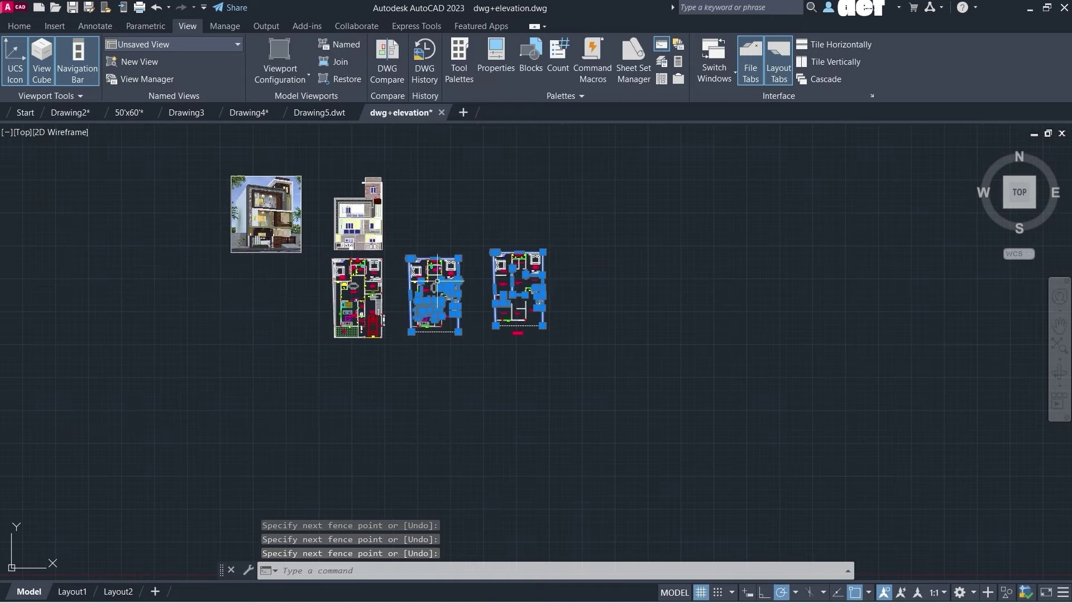
scroll(398, 271, up, 8)
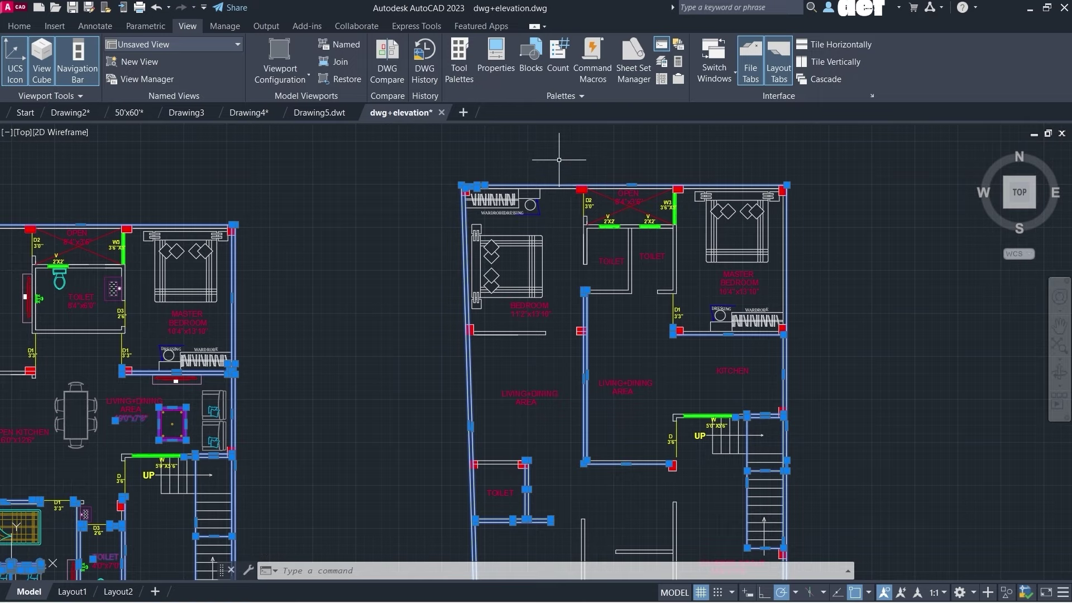
scroll(559, 160, down, 4)
middle_drag(559, 160, 601, 158)
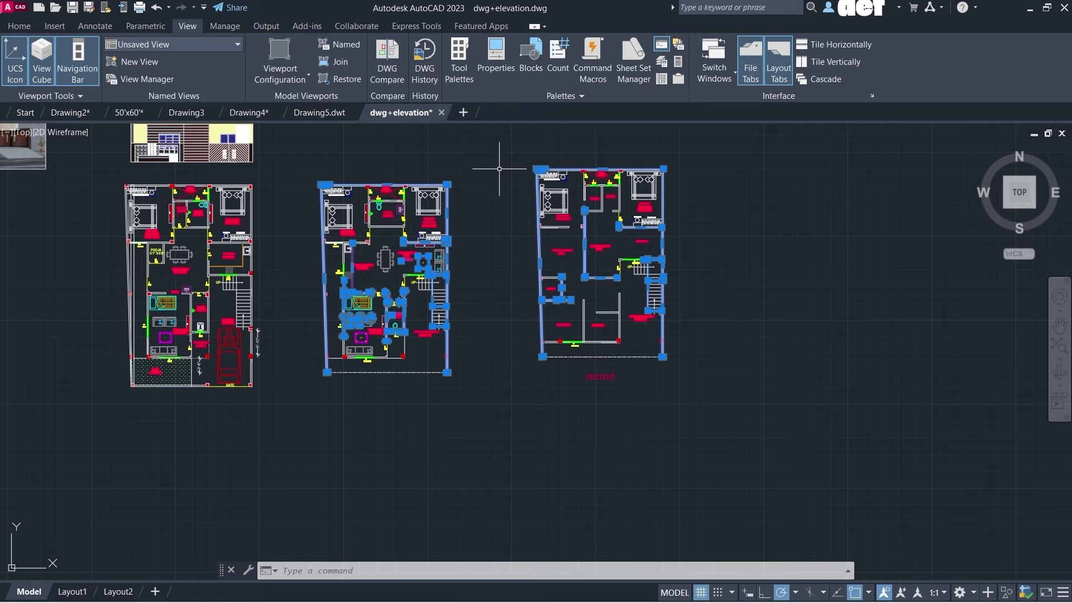
scroll(517, 222, down, 2)
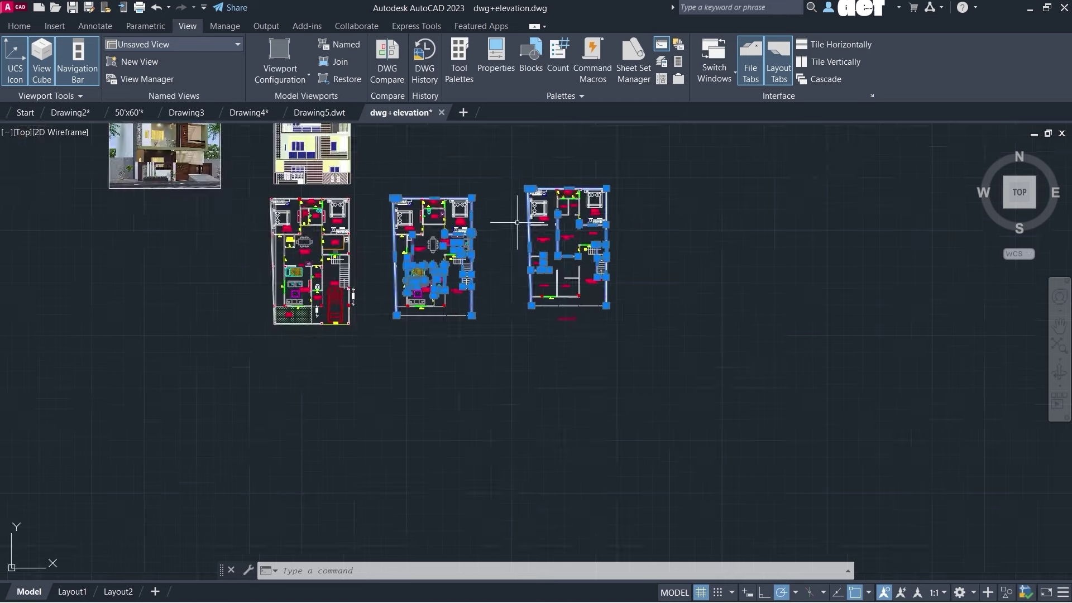
key(Escape)
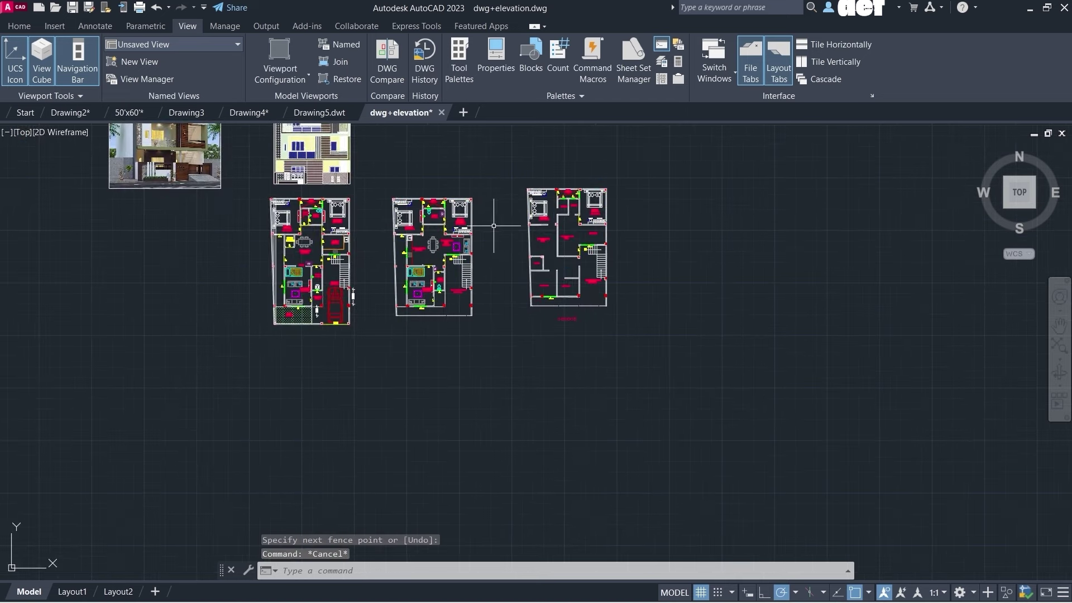
- Window-select the middle floor plan and the plan "second" together, and clear the selection
click(378, 161)
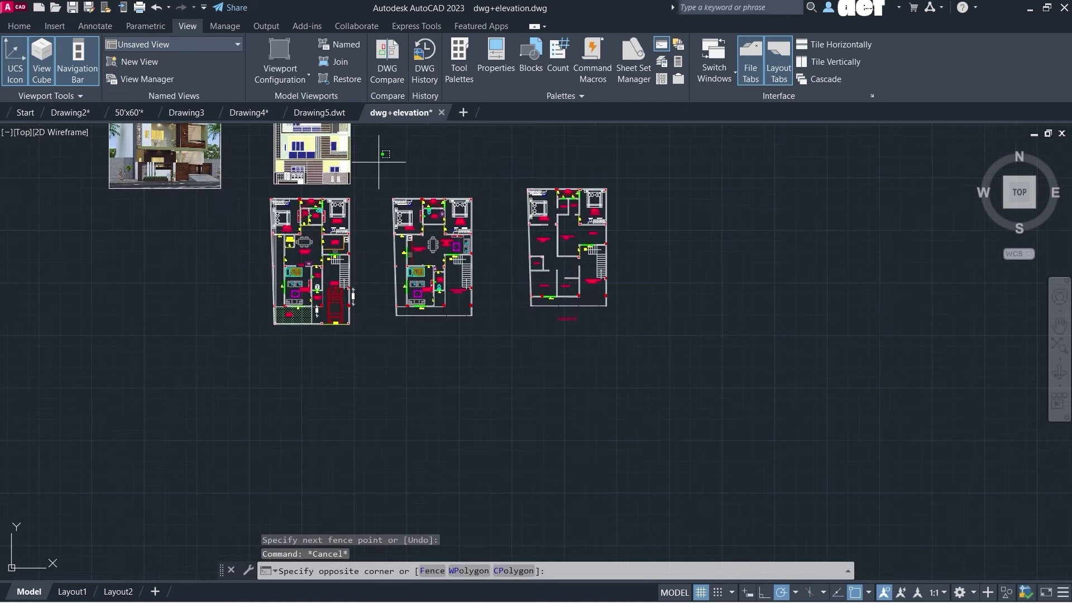
click(690, 375)
key(Escape)
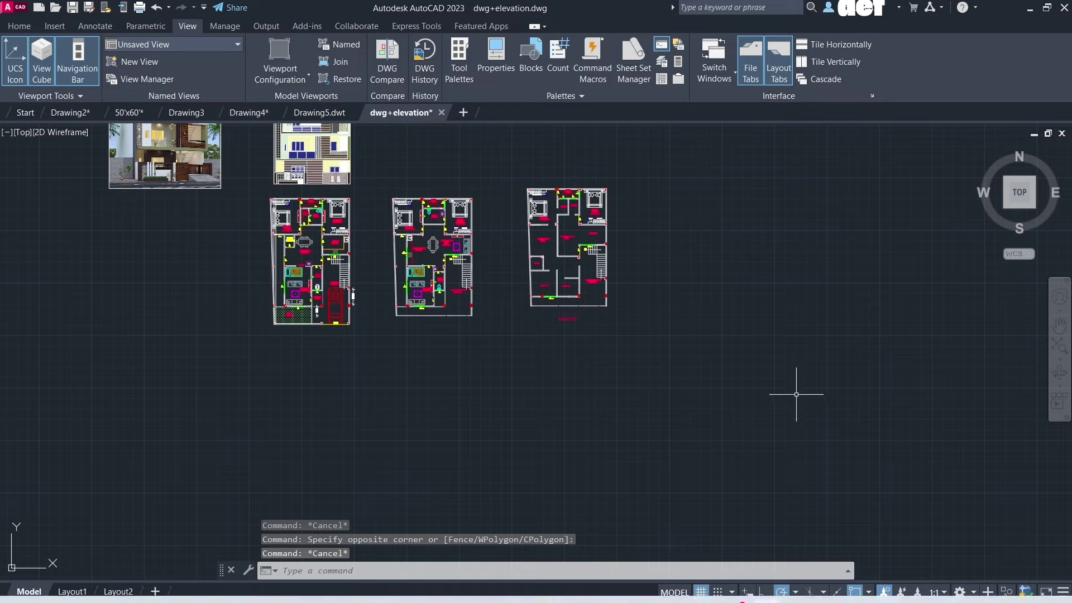